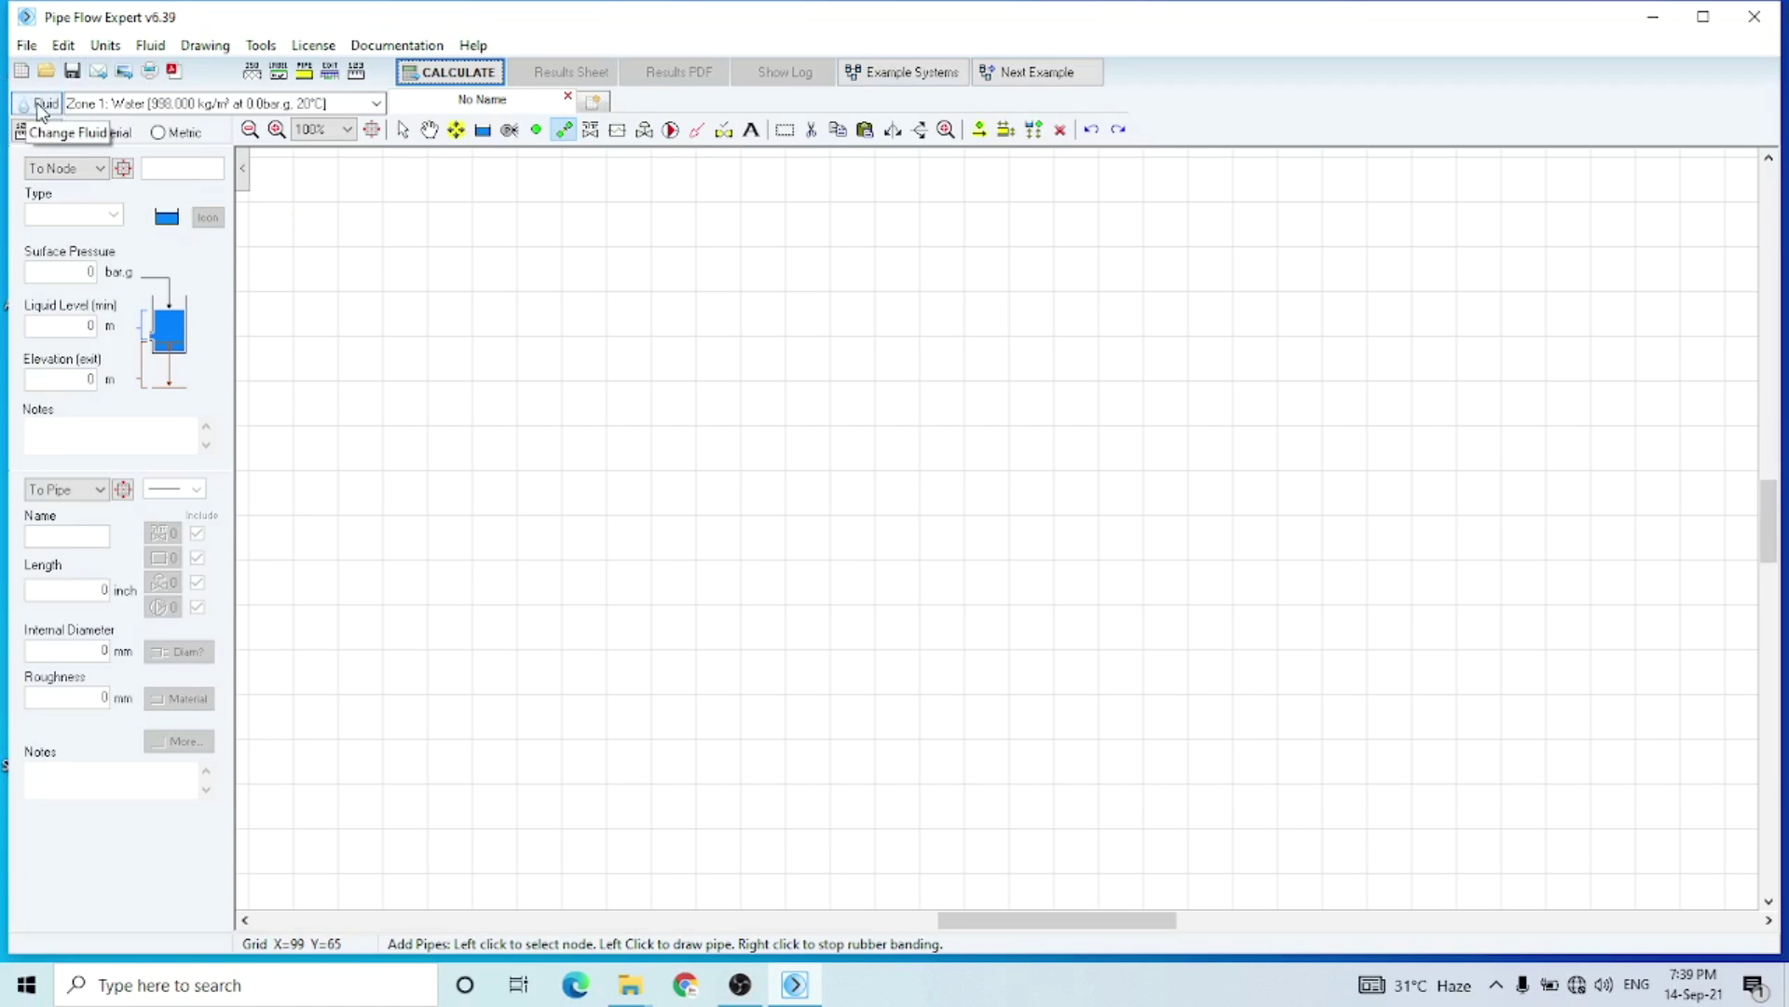
Open the fluid zone options on the new blank drawing, keeping Water at 20°C.
left_click(41, 106)
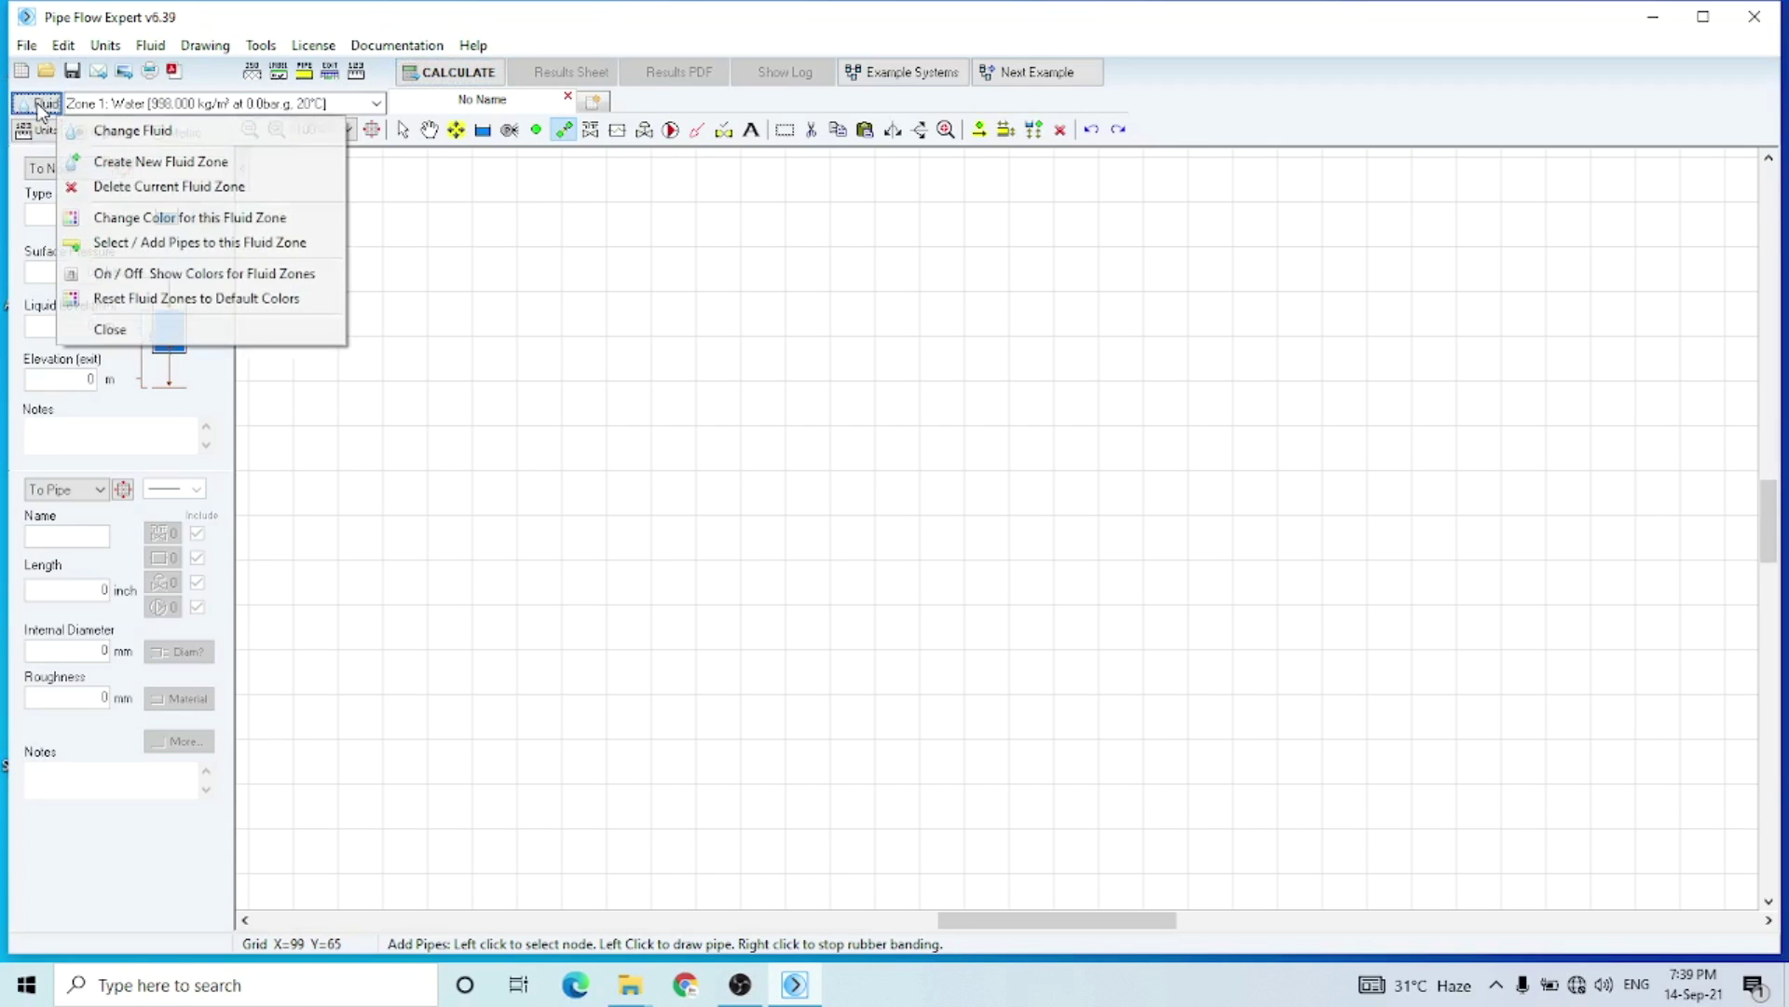
left_click(101, 140)
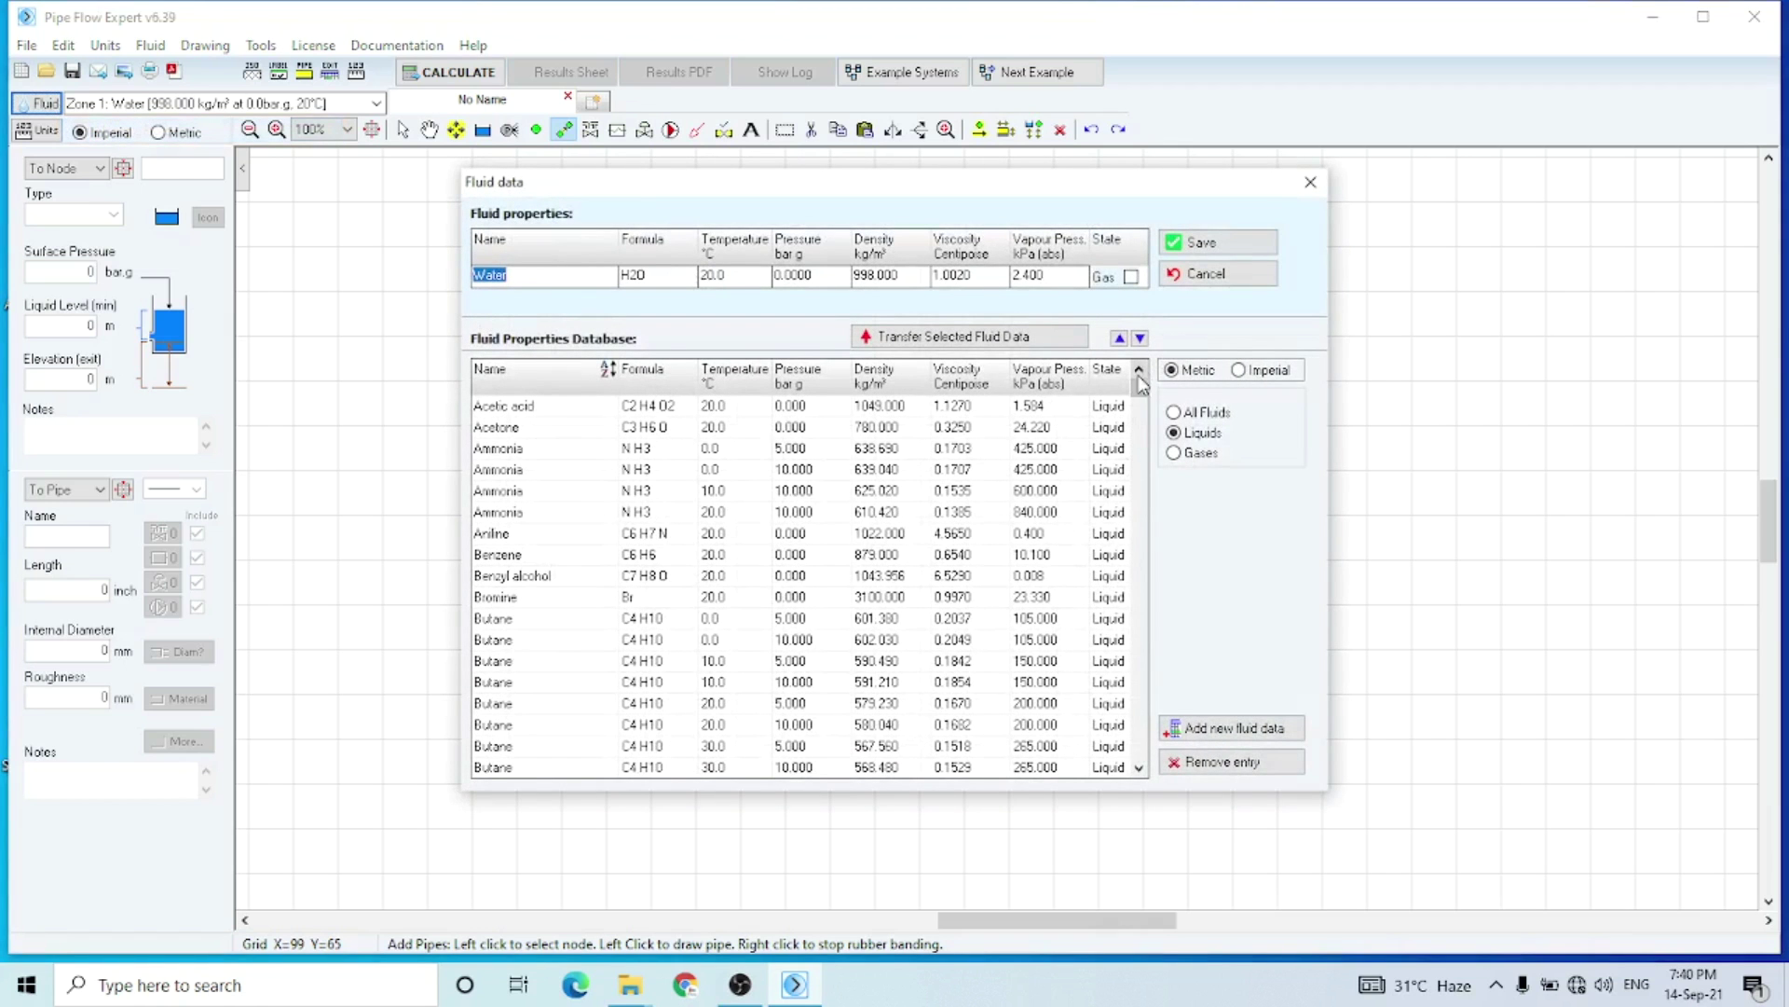
mouse_move(1135, 384)
left_mouse_down()
mouse_move(1137, 410)
mouse_move(1136, 377)
left_mouse_up()
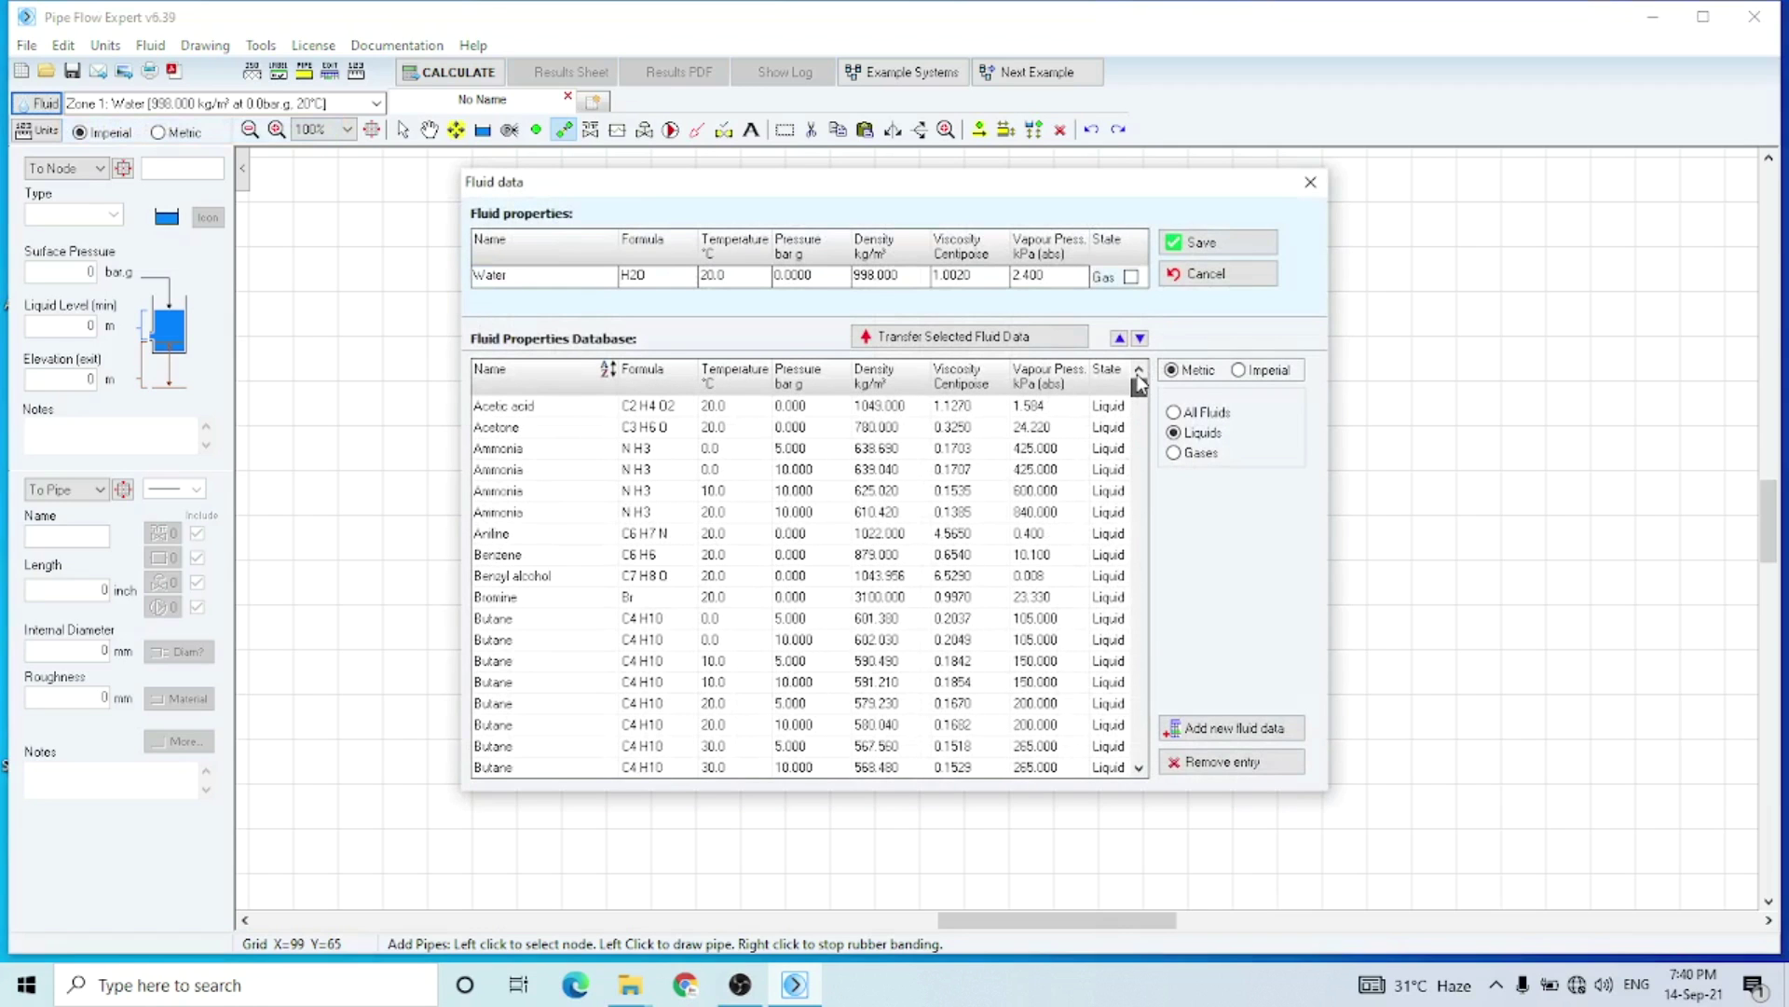
left_click(1173, 412)
left_click(1175, 433)
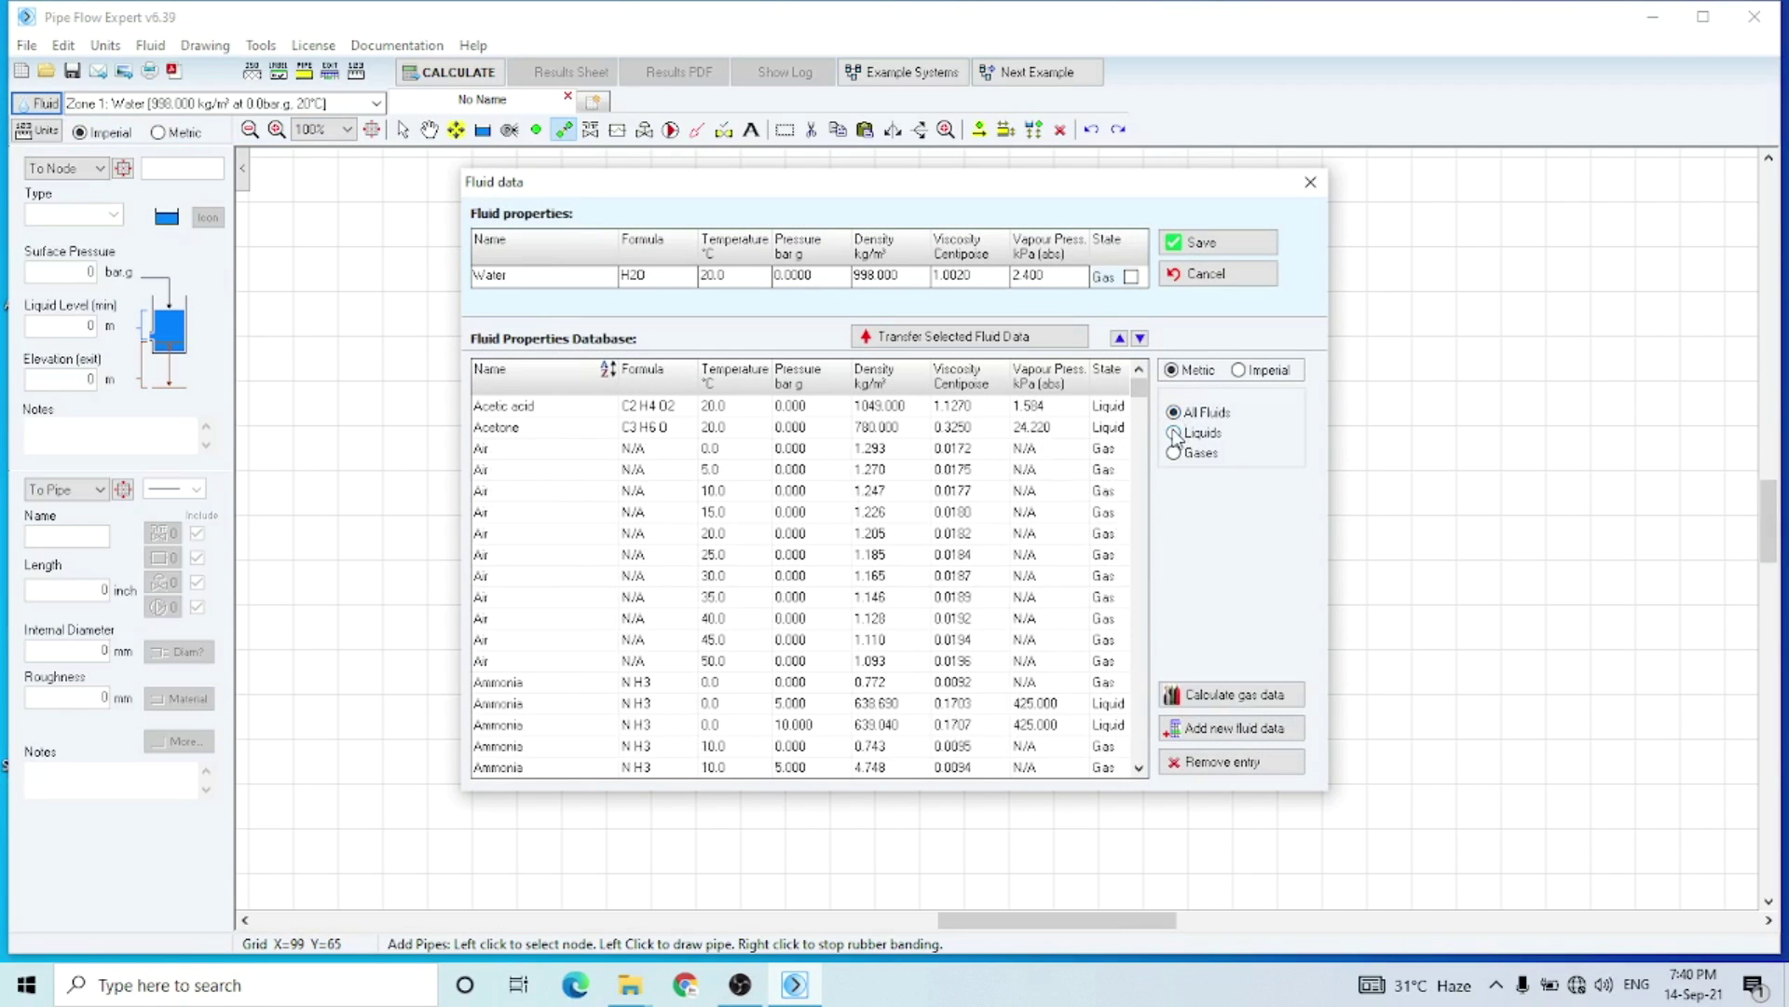
left_click(1174, 453)
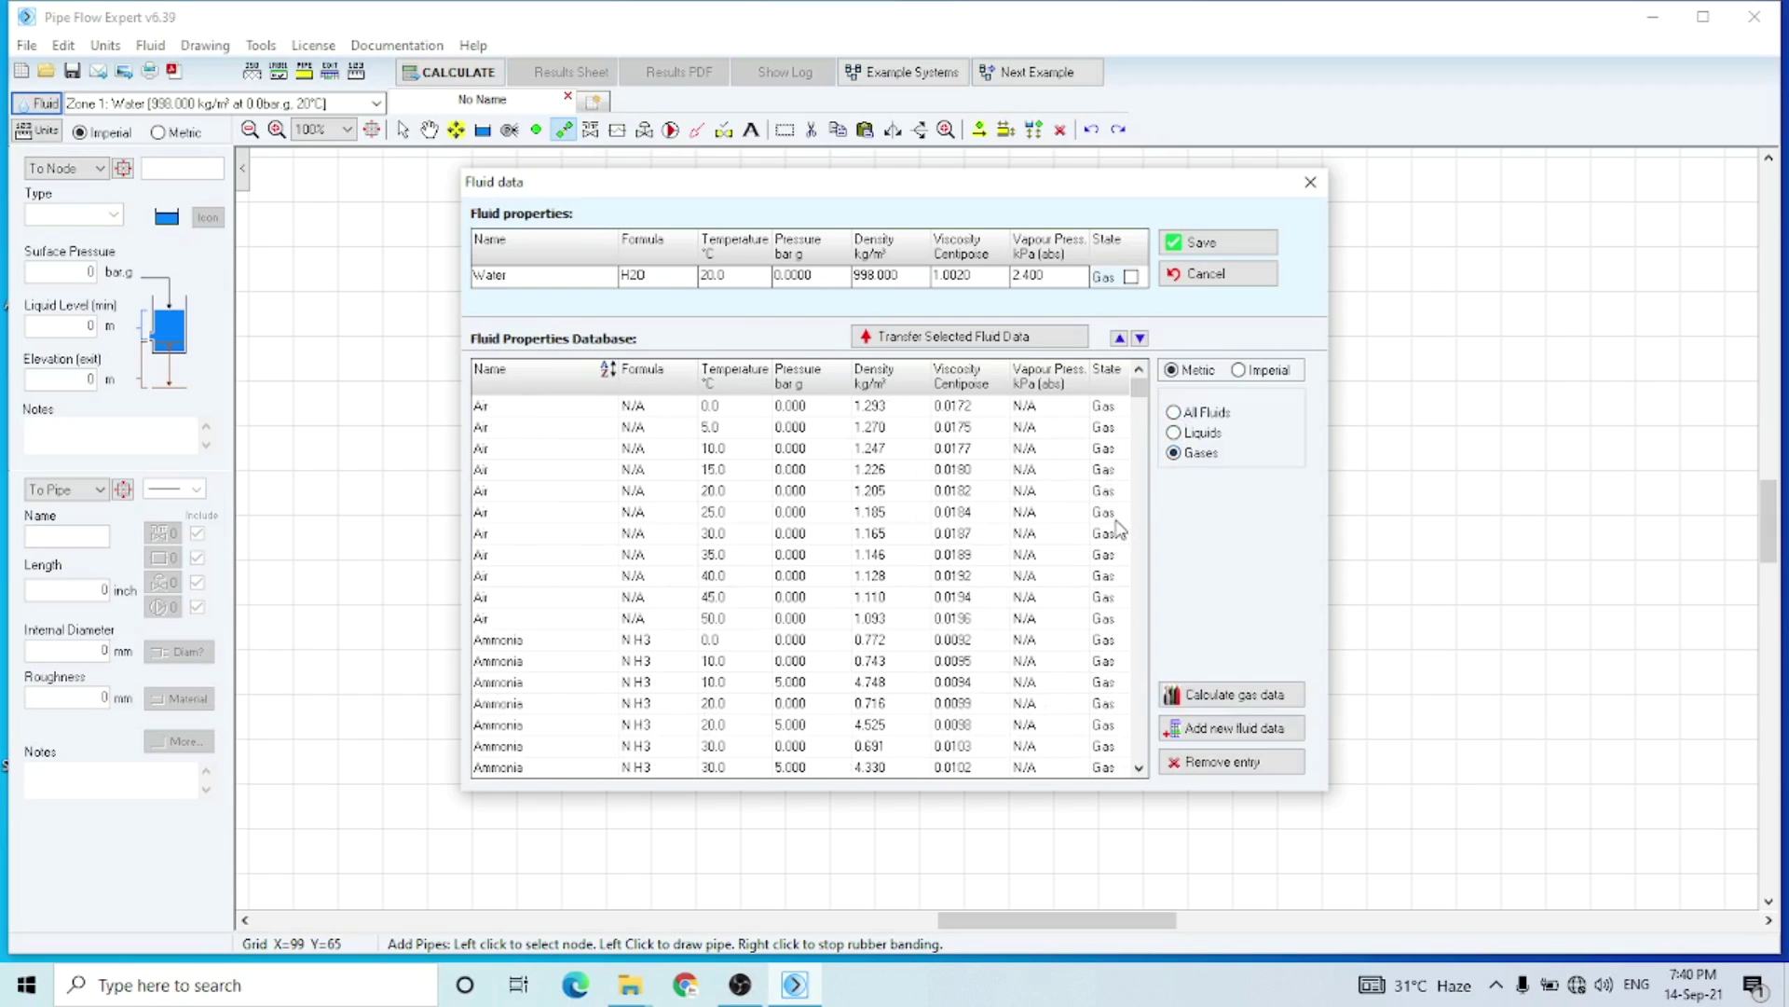
left_click(1174, 413)
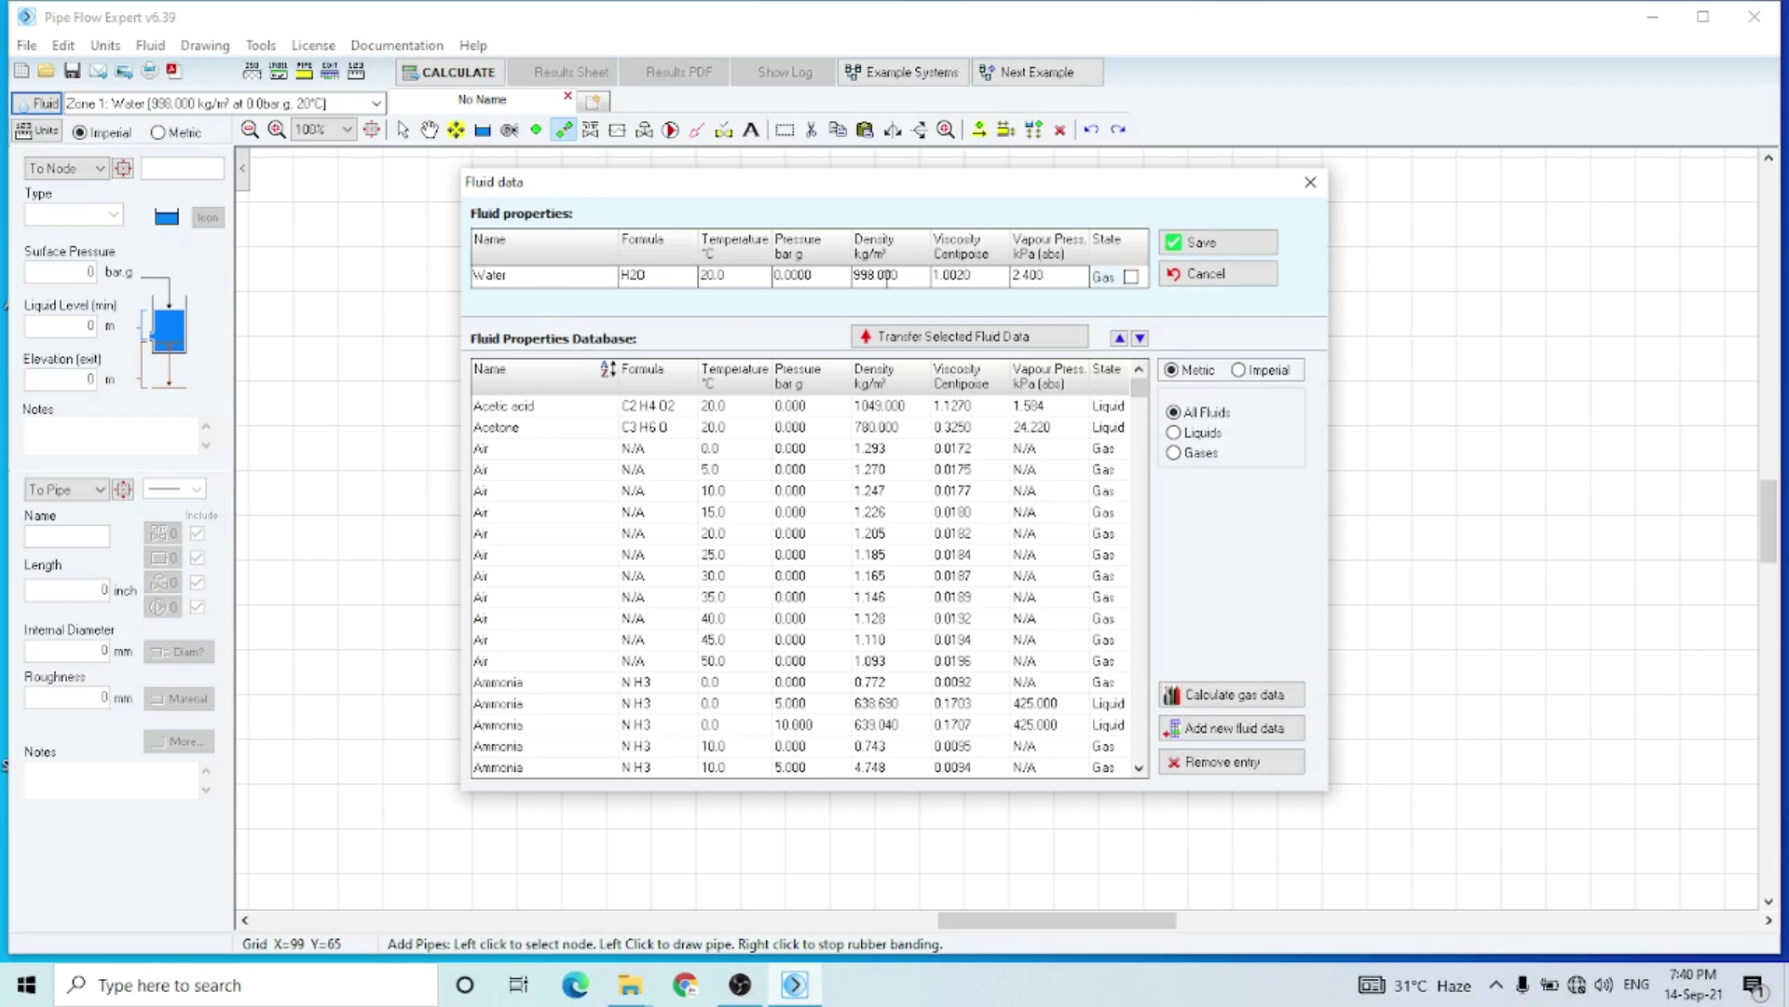
left_click(479, 495)
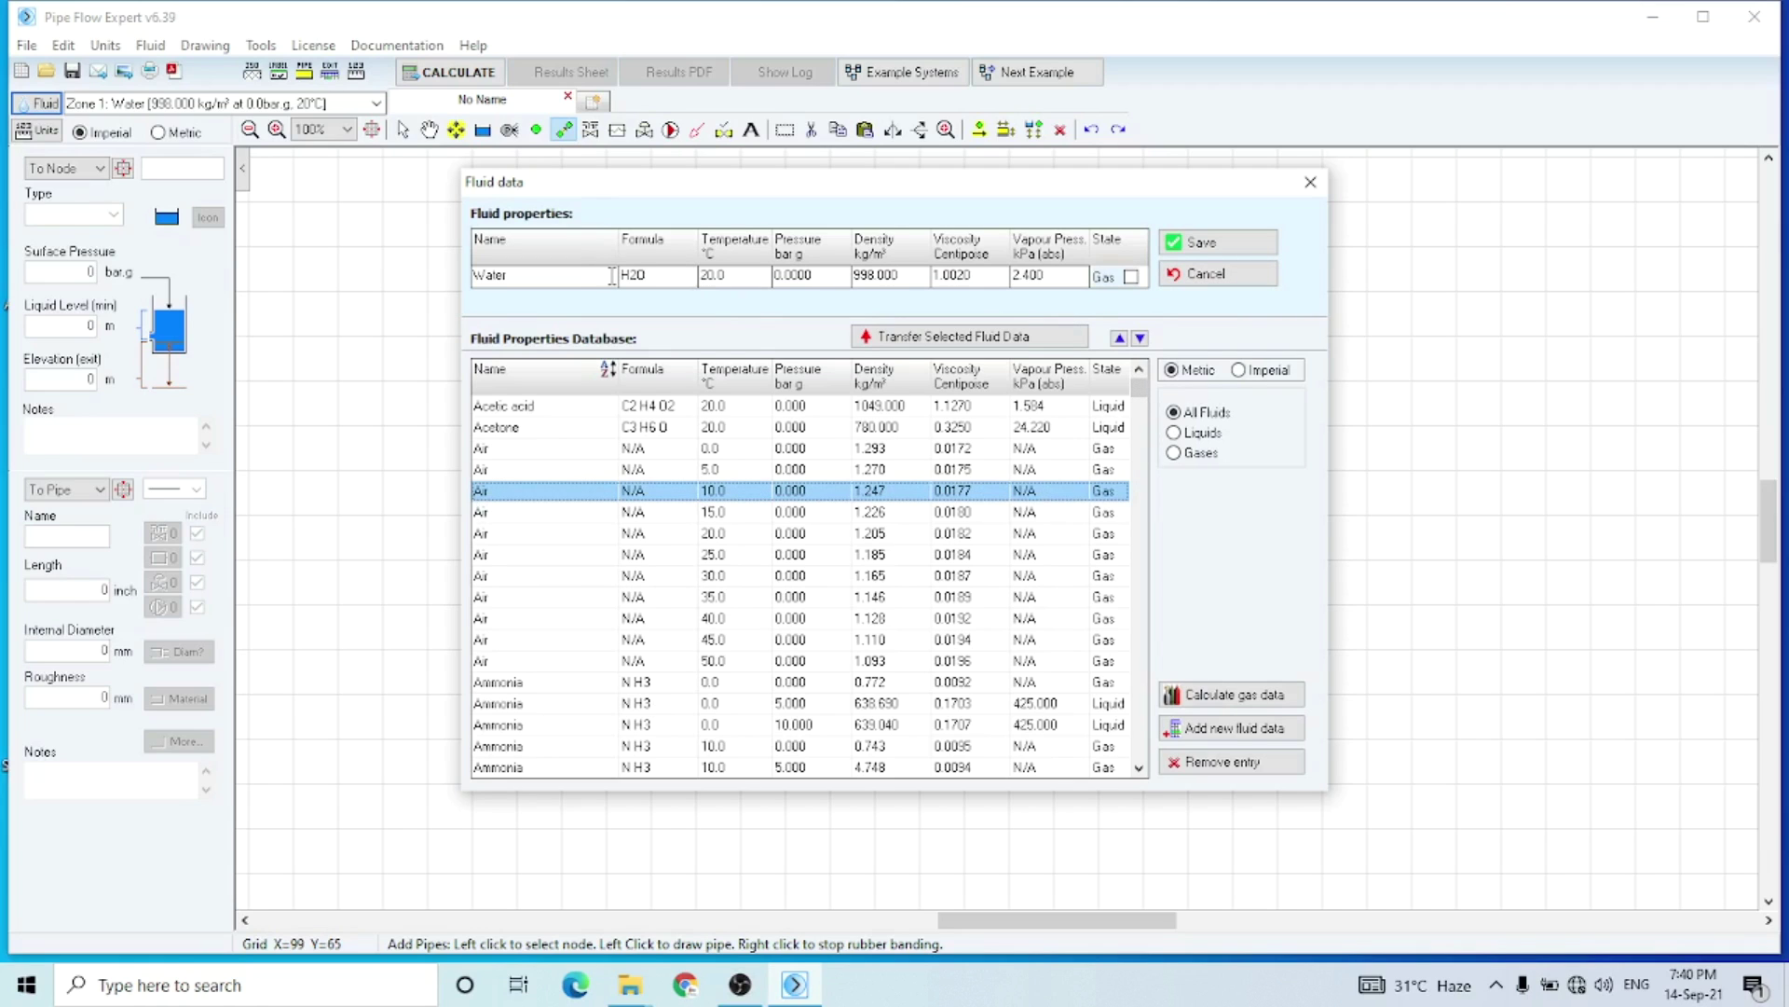
left_click(1217, 244)
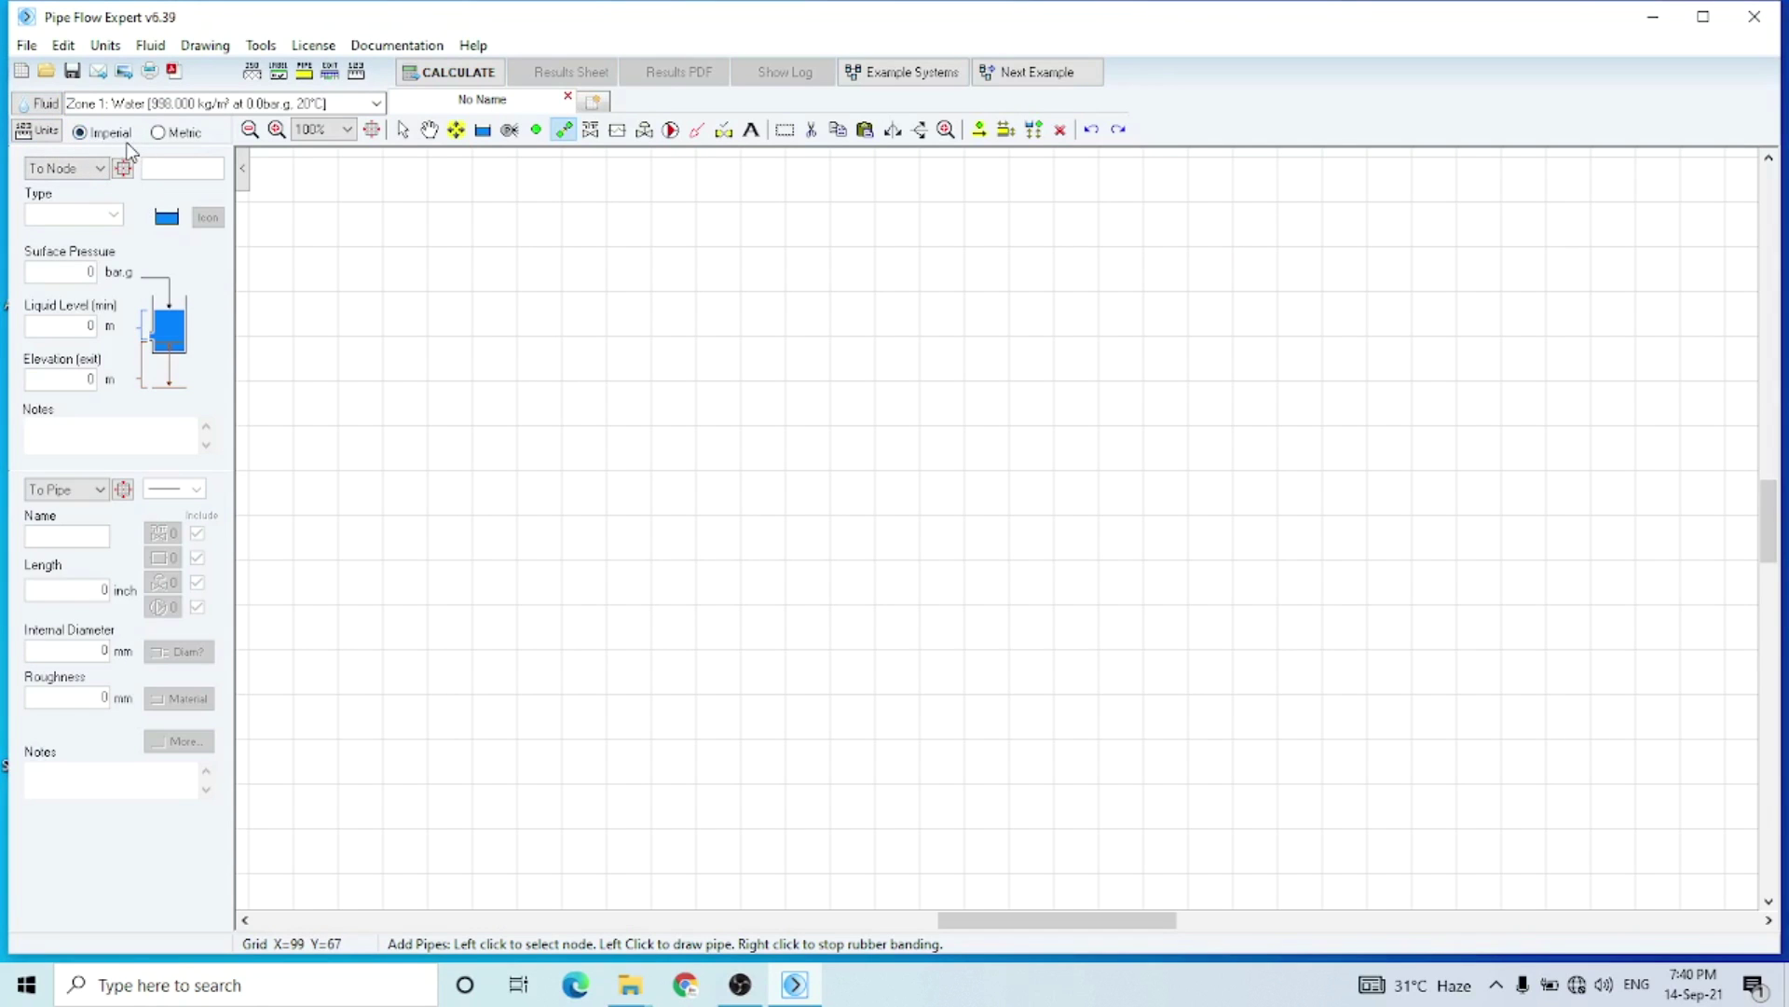
Convert the project to metric units (m, mm, bar.g) and accept the units configuration.
left_click(158, 134)
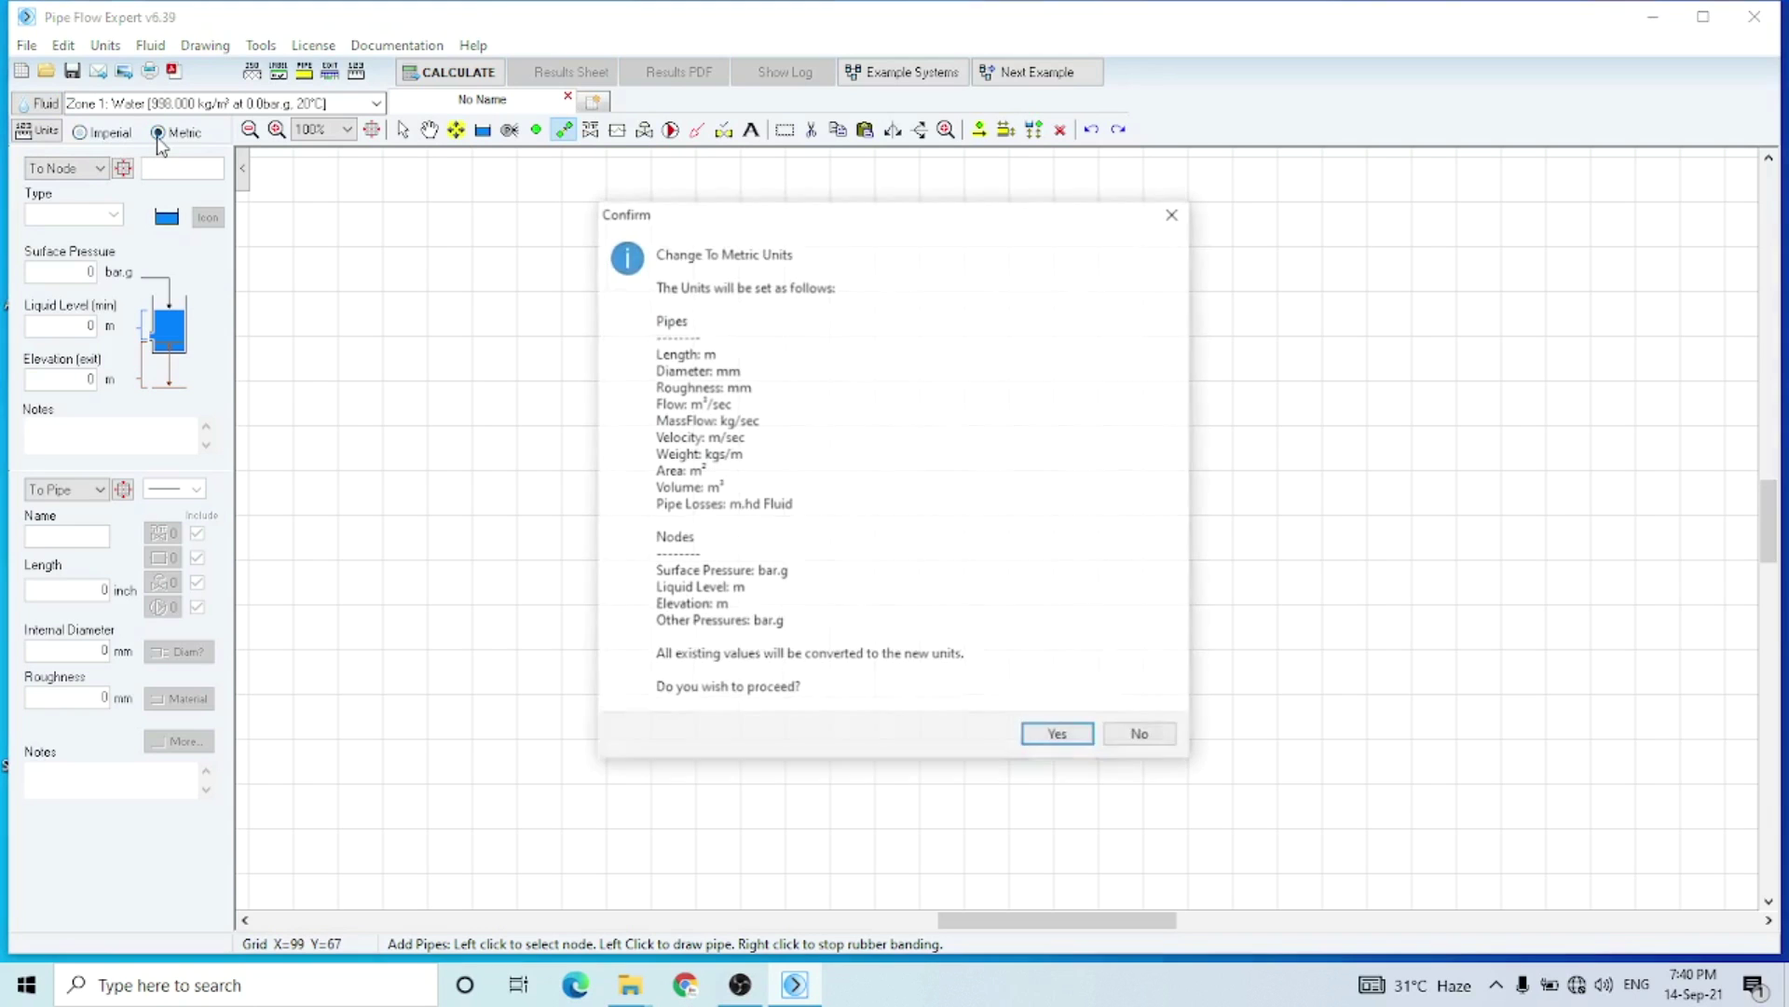
left_click(1059, 739)
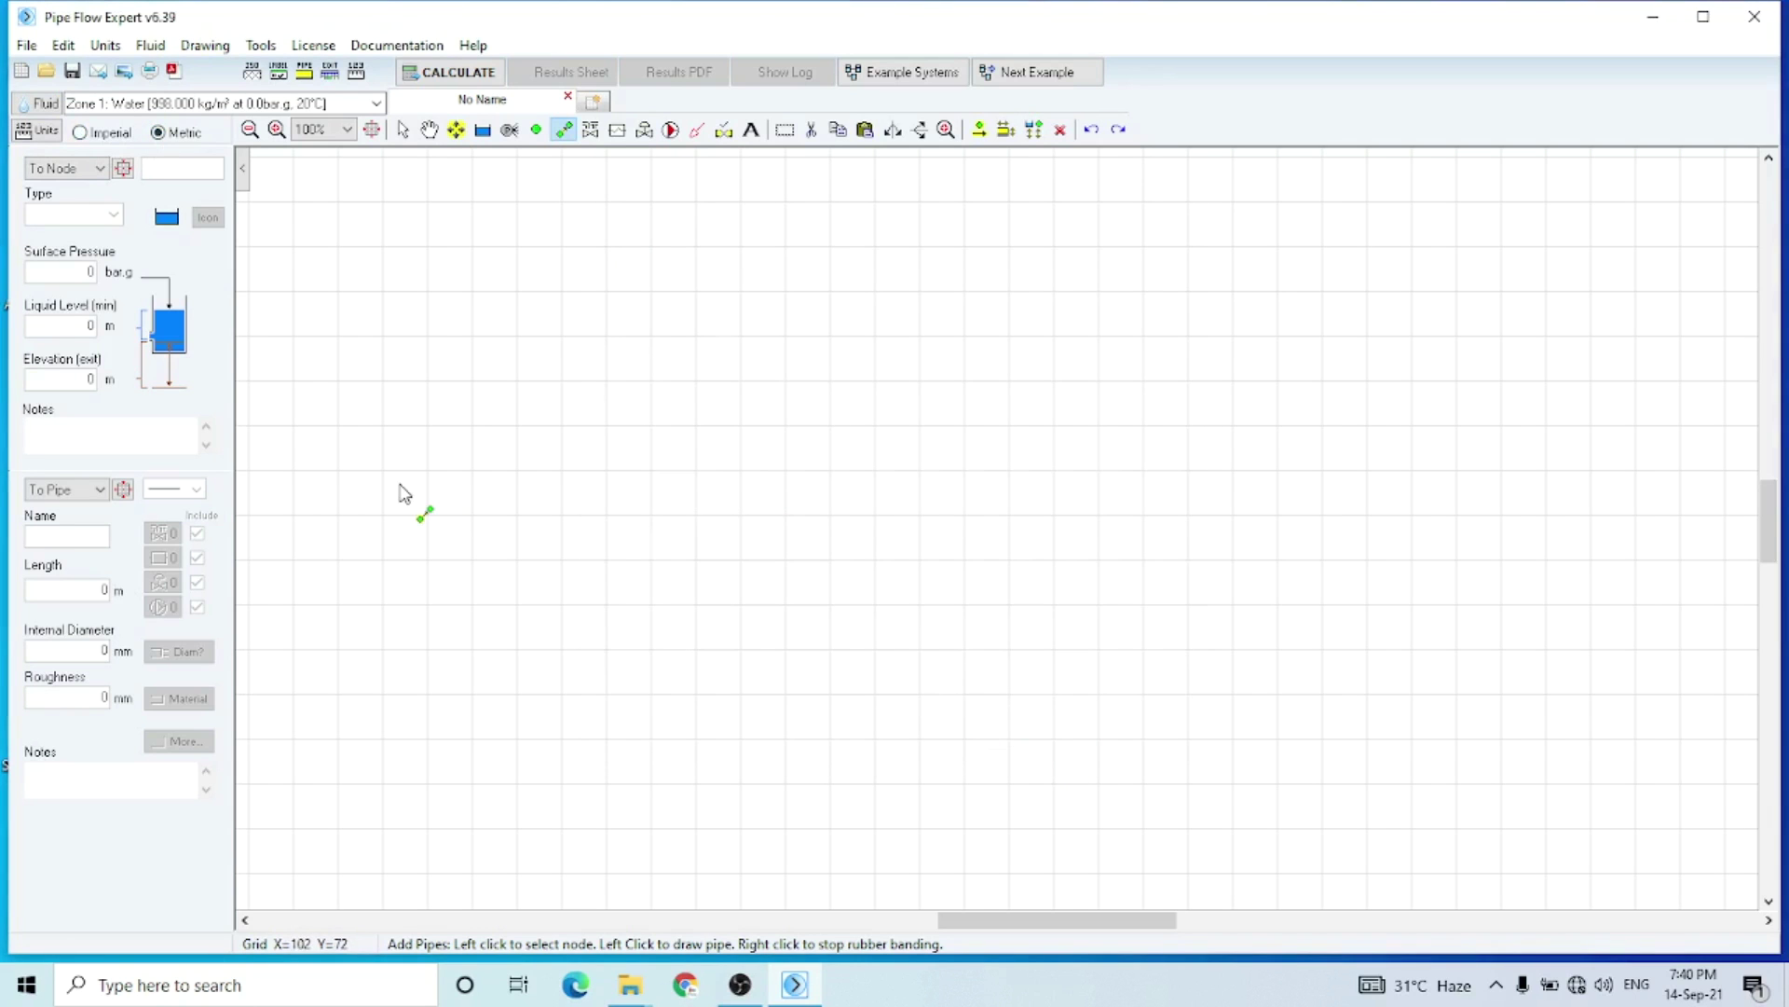
left_click(37, 131)
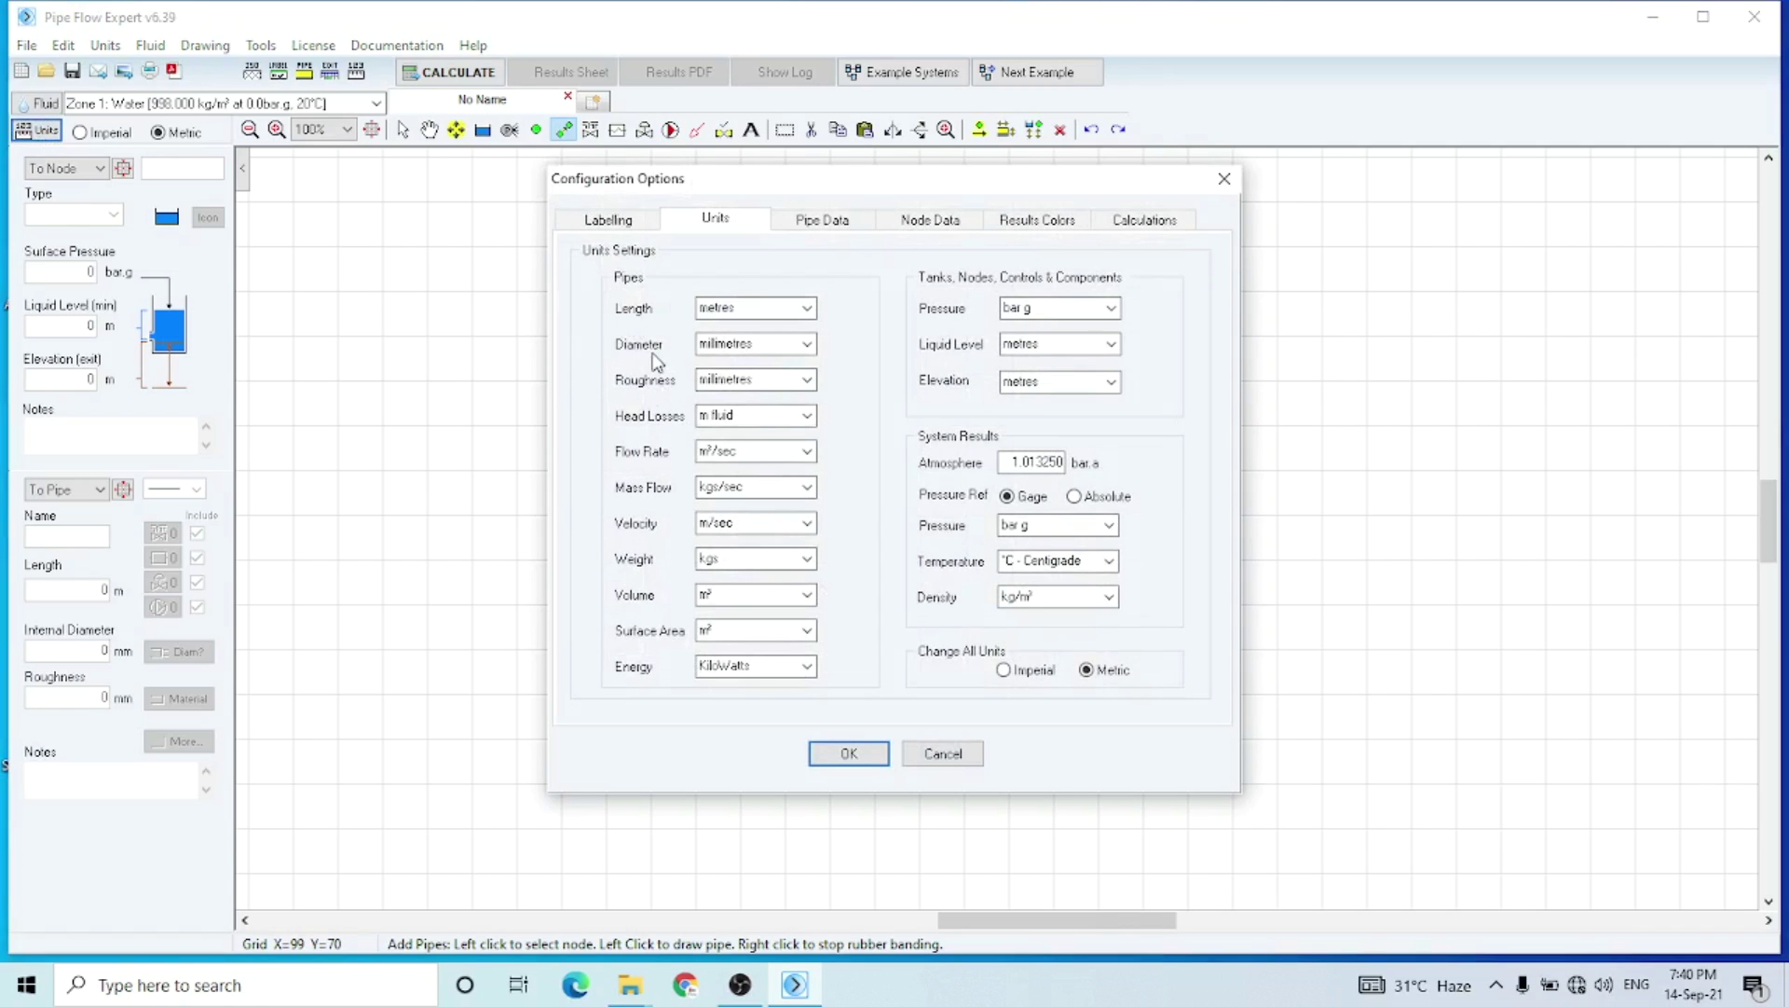
left_click(839, 754)
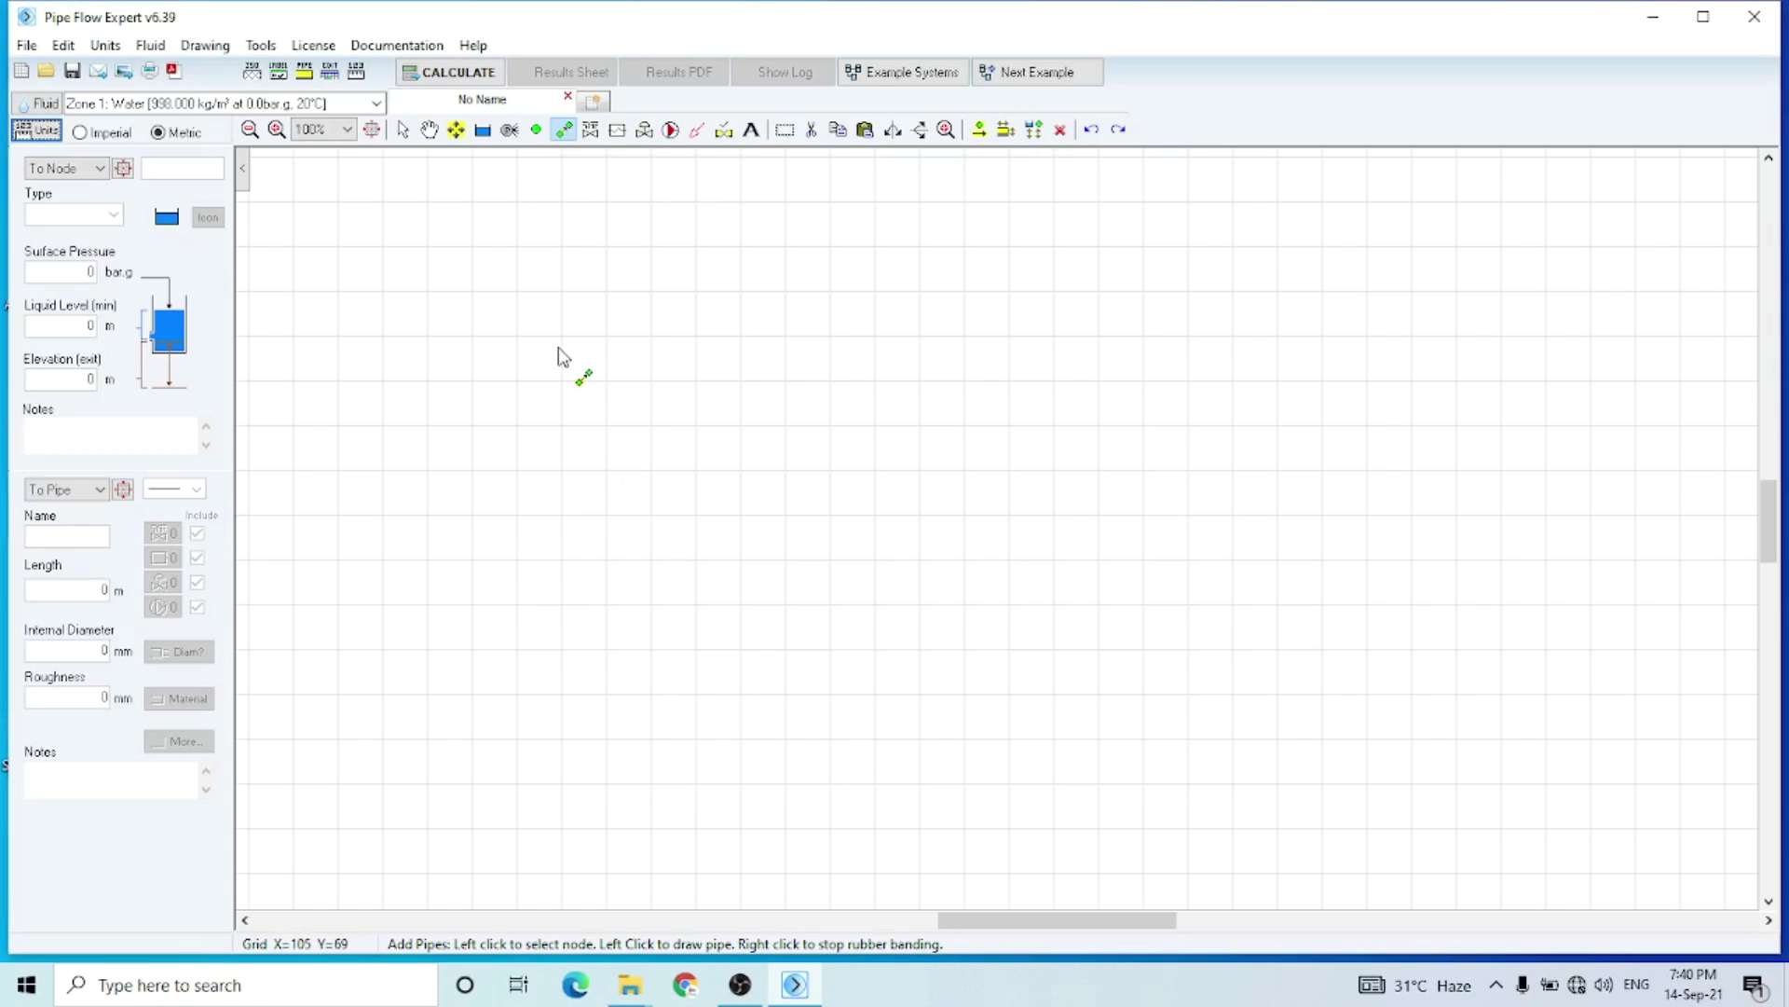
Place tank N1 at the lower left and draw the first pipe rightward from it.
left_click(483, 132)
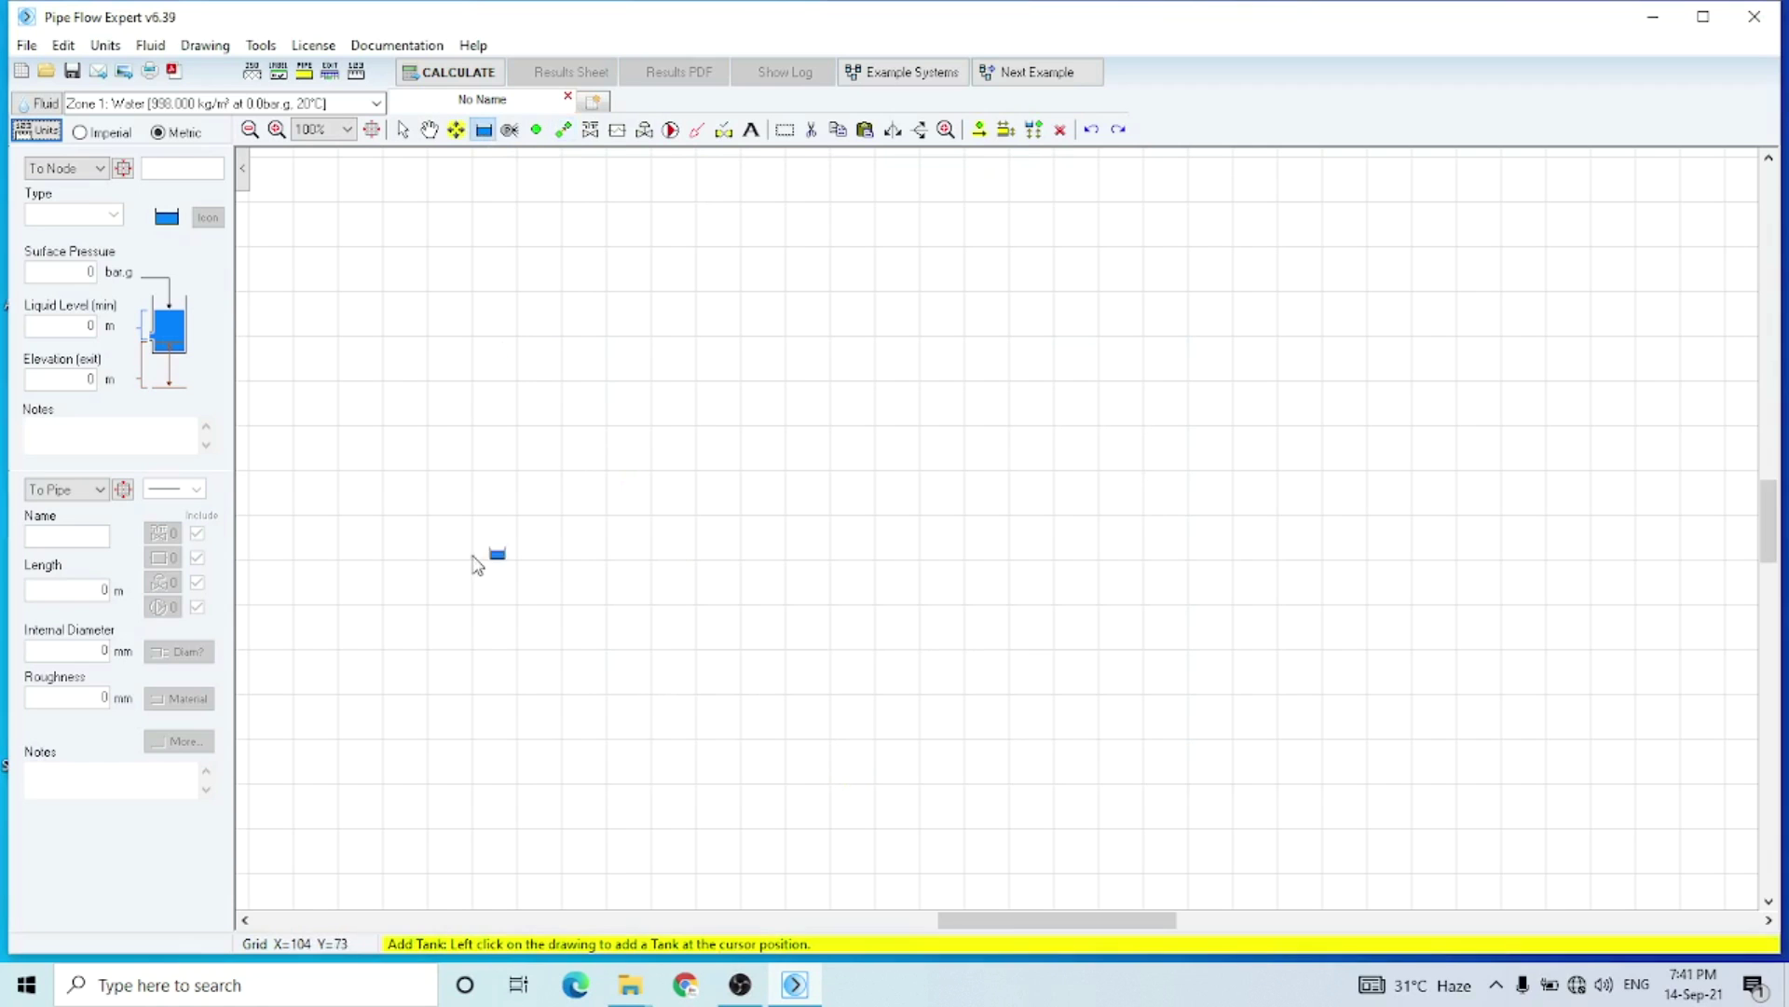
left_click(383, 701)
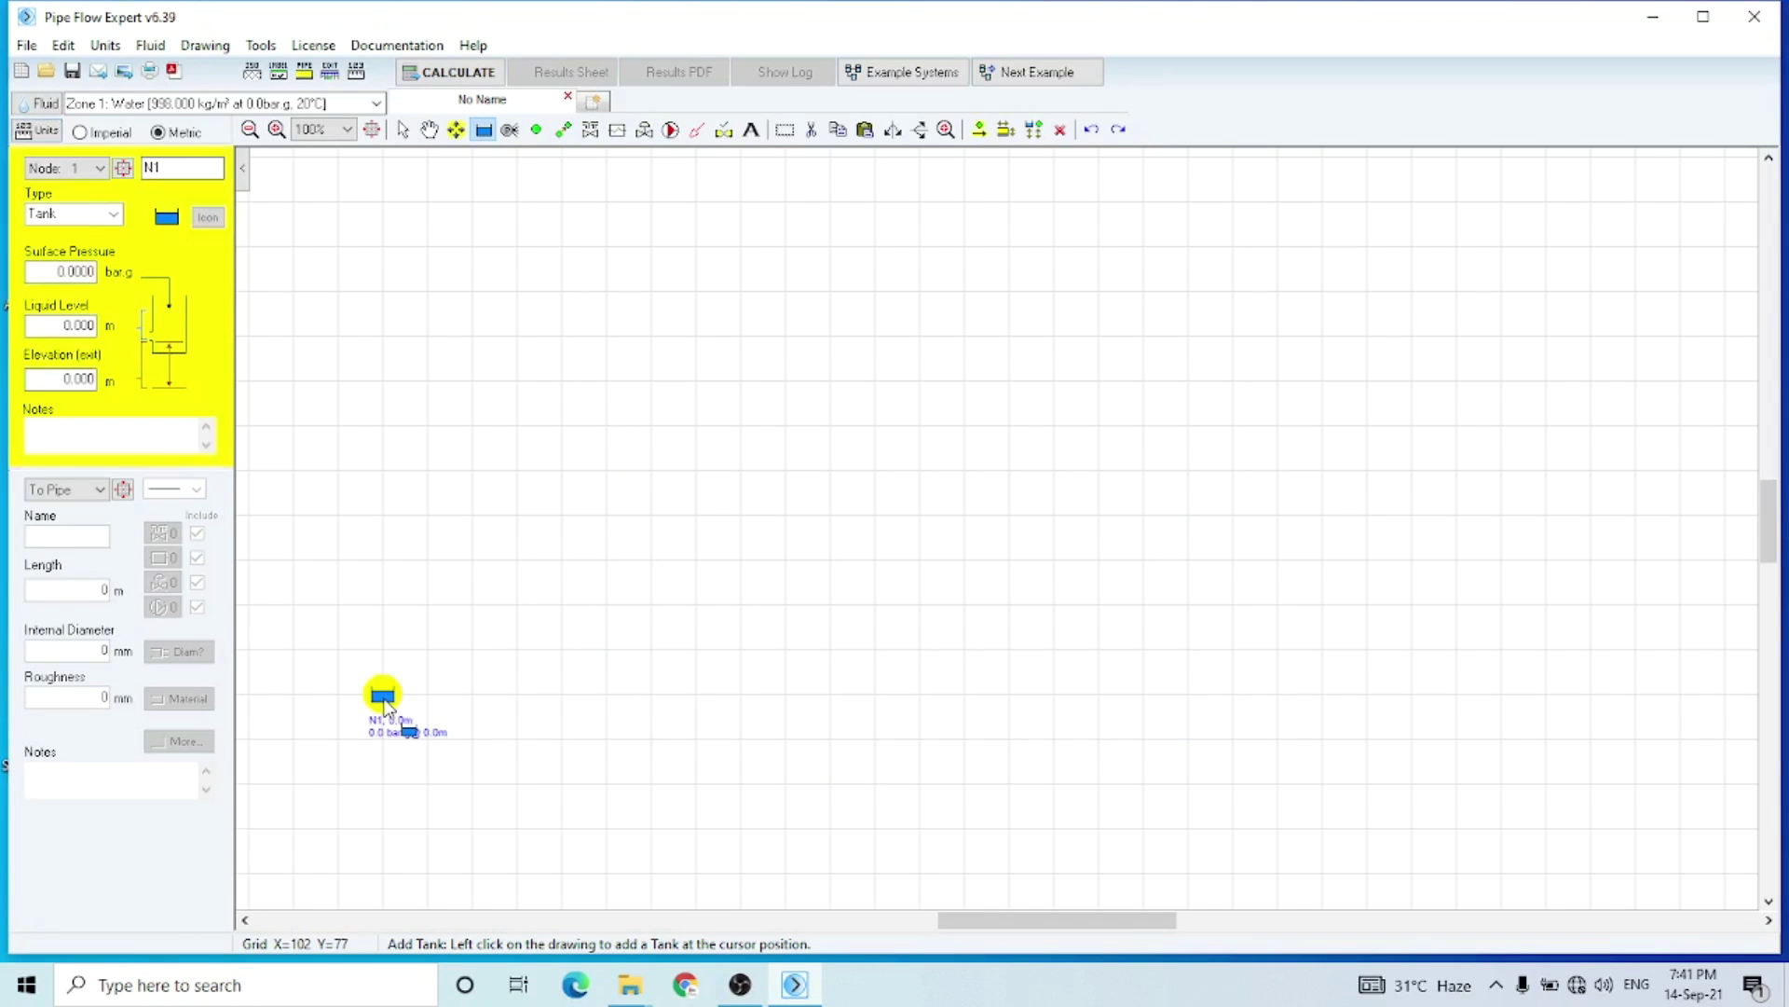
left_click(564, 130)
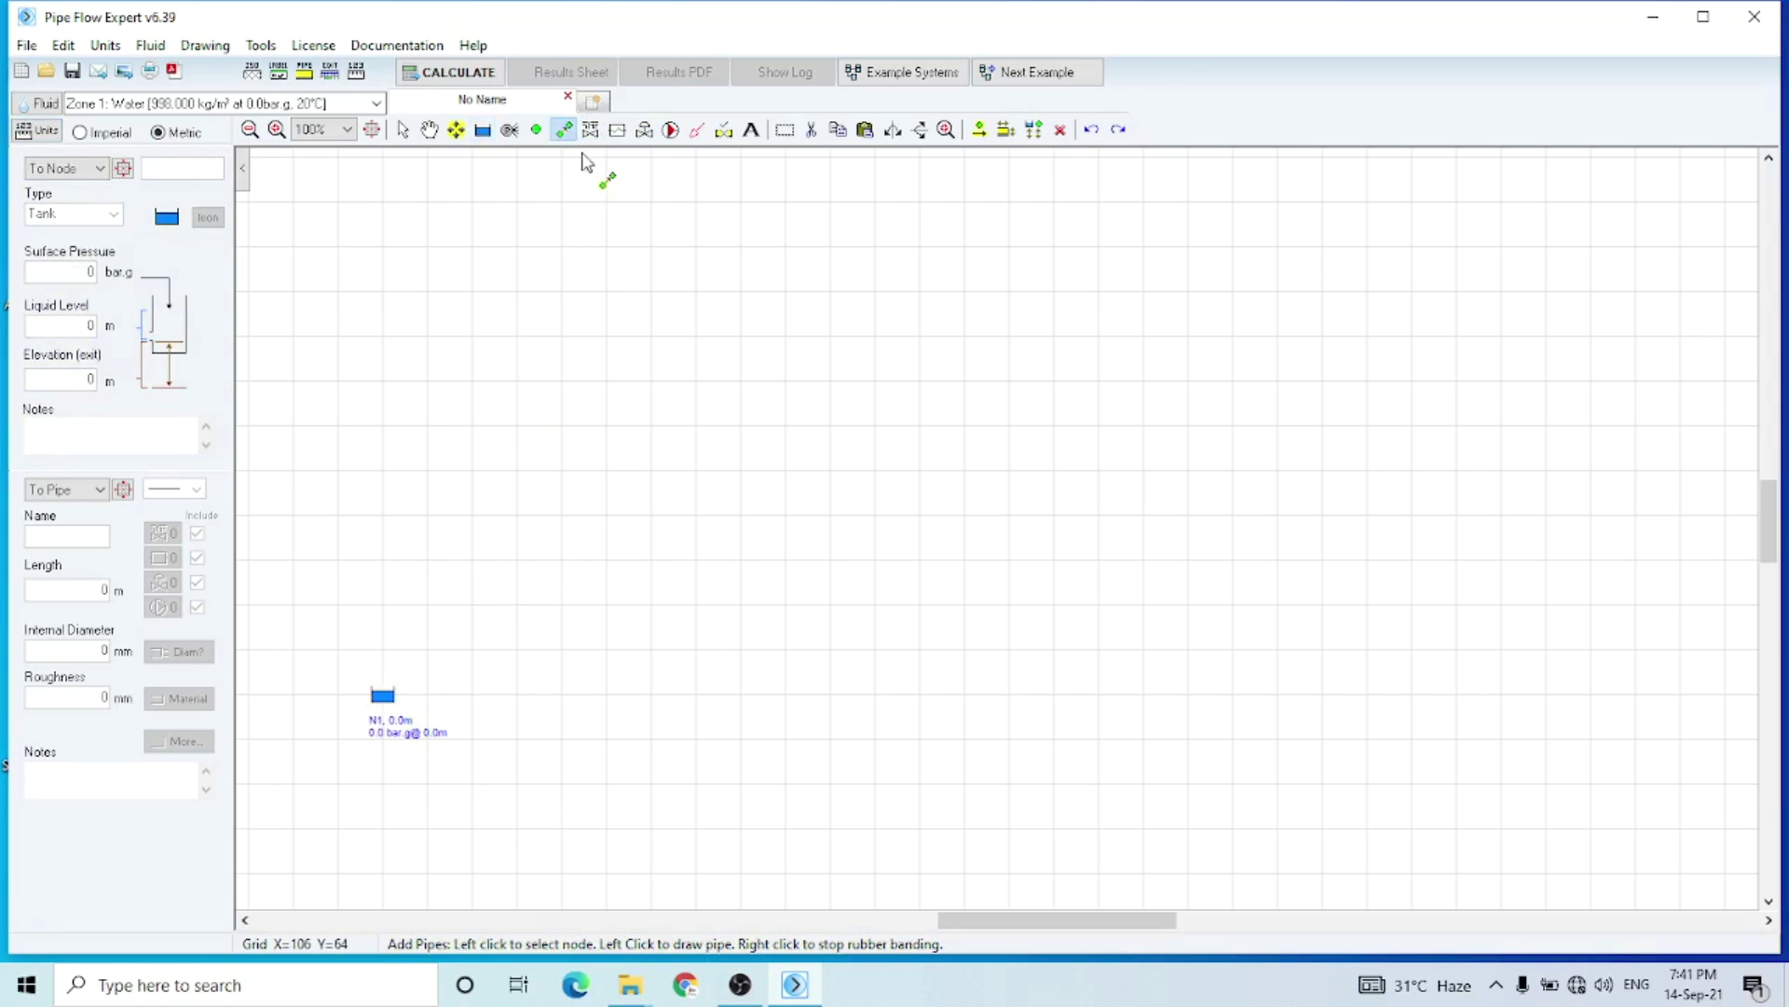
left_click(383, 695)
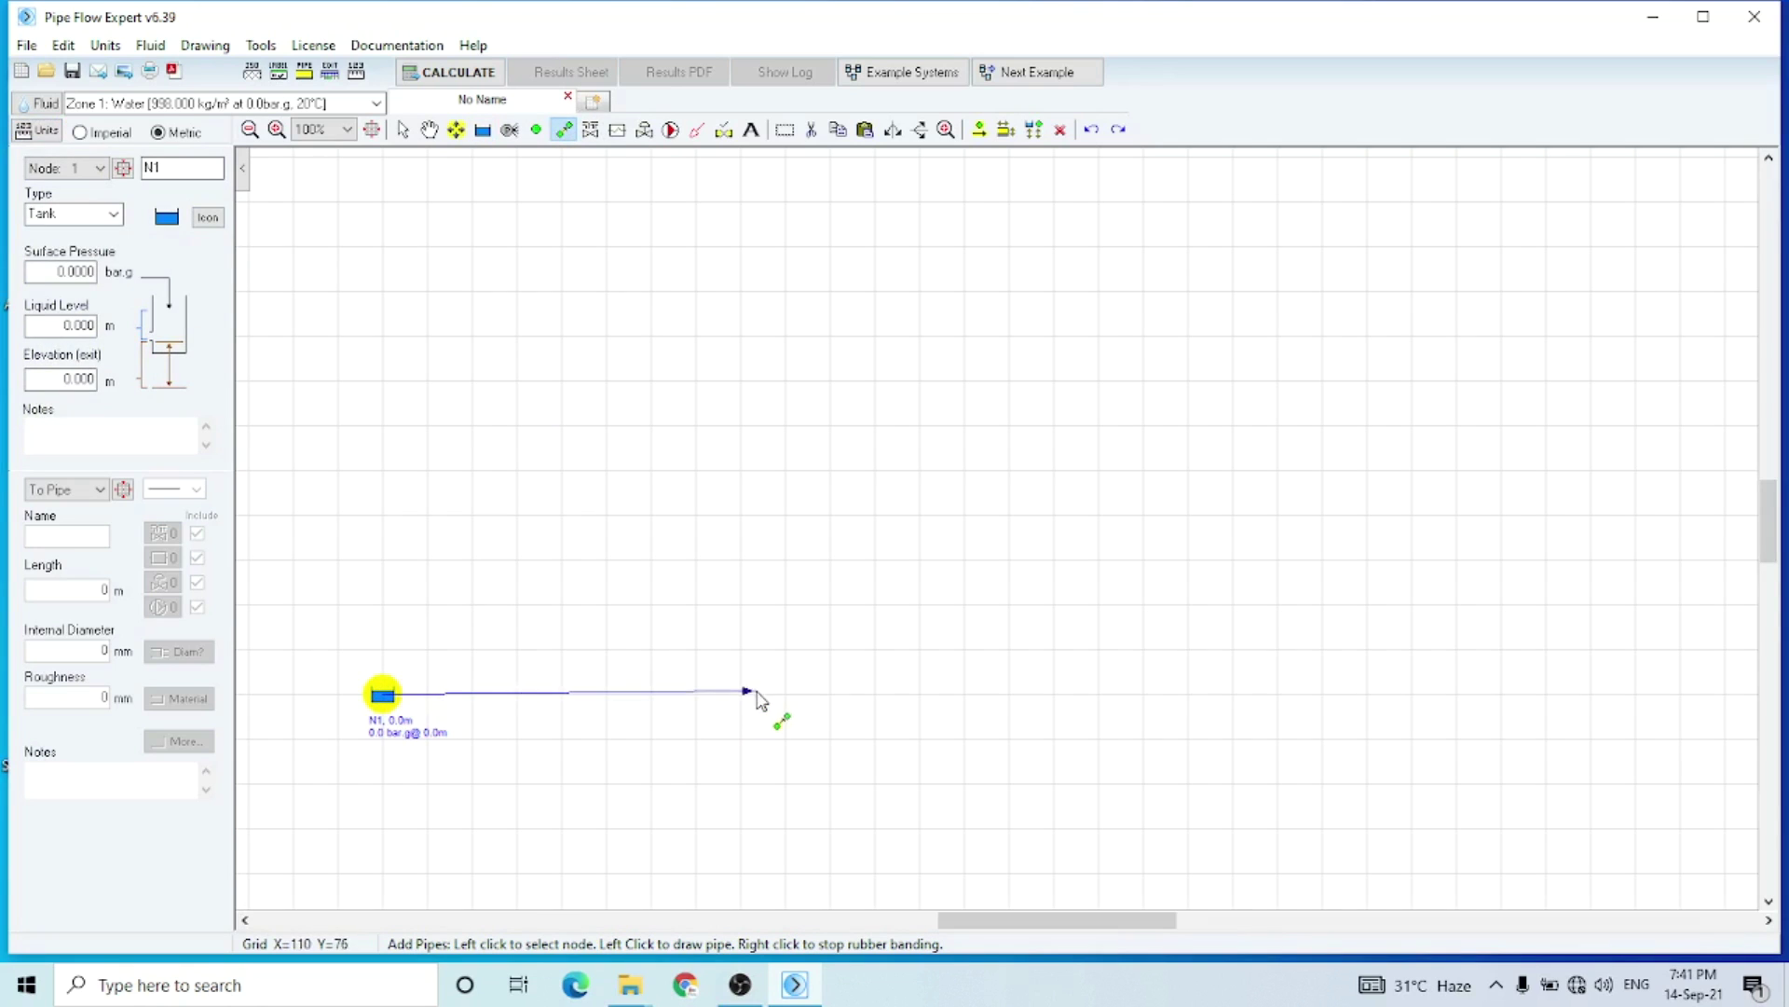
left_click(790, 694)
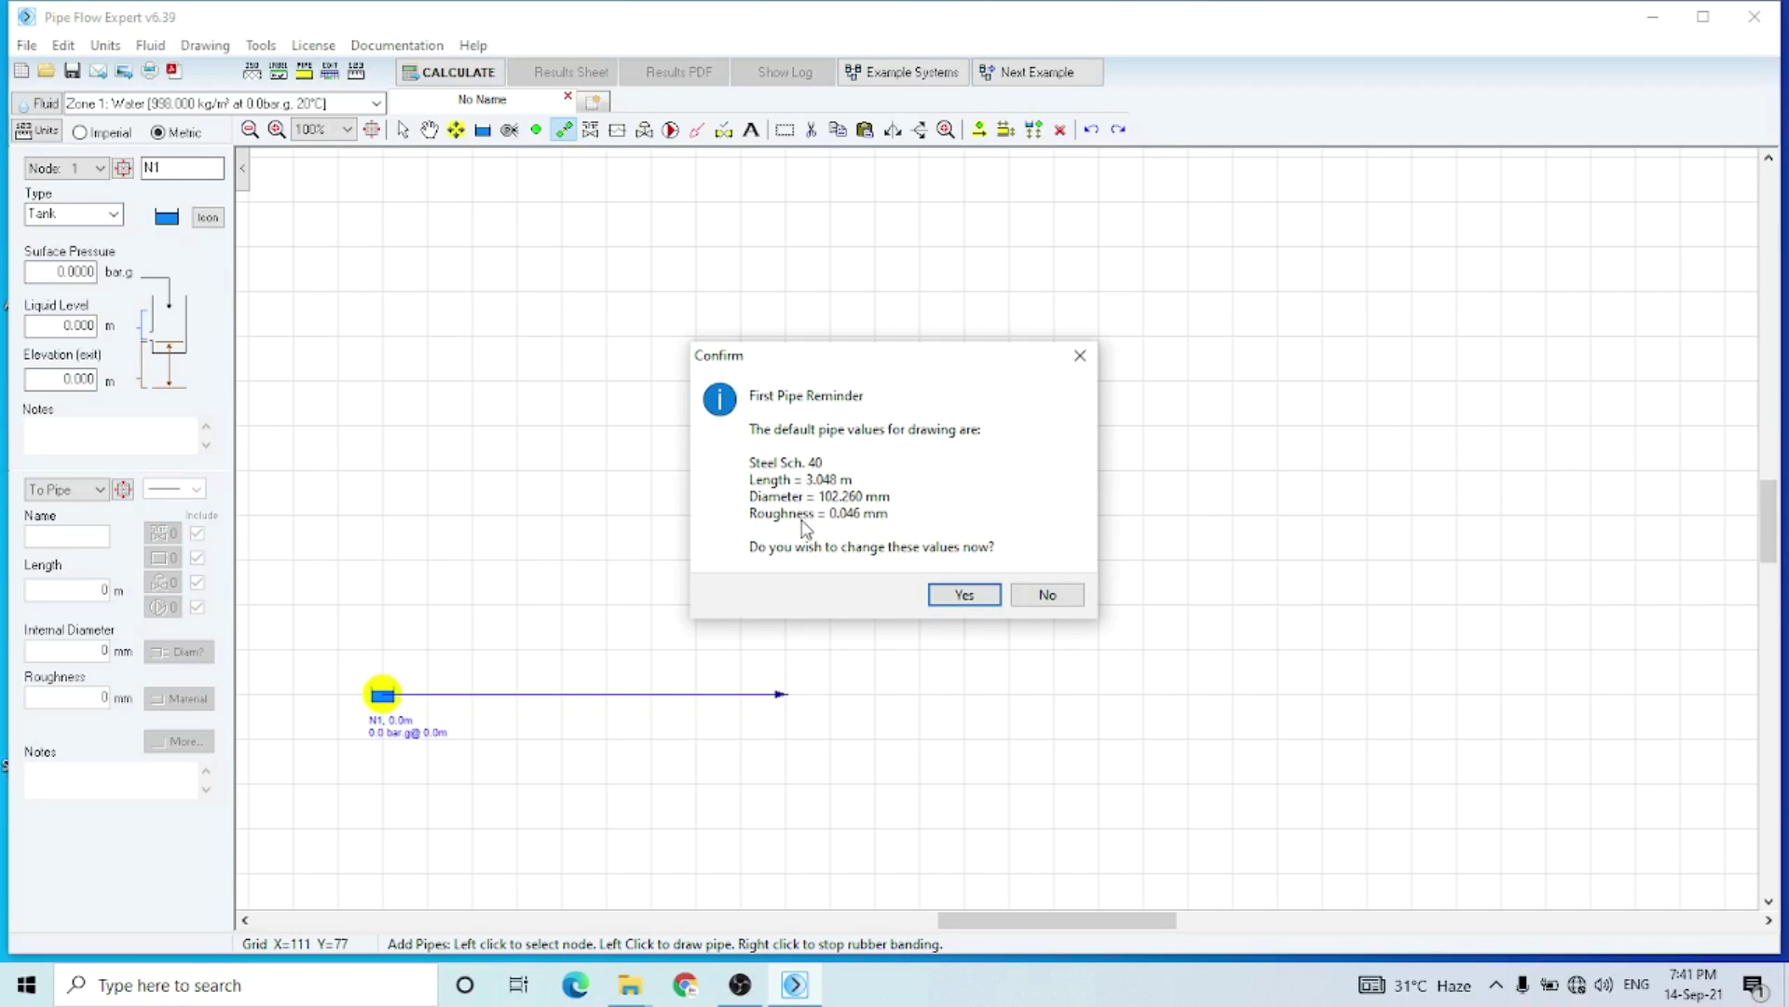
Keep the default pipe values and draw pipes P2–P4 up, right and up to node N5.
left_click(1044, 594)
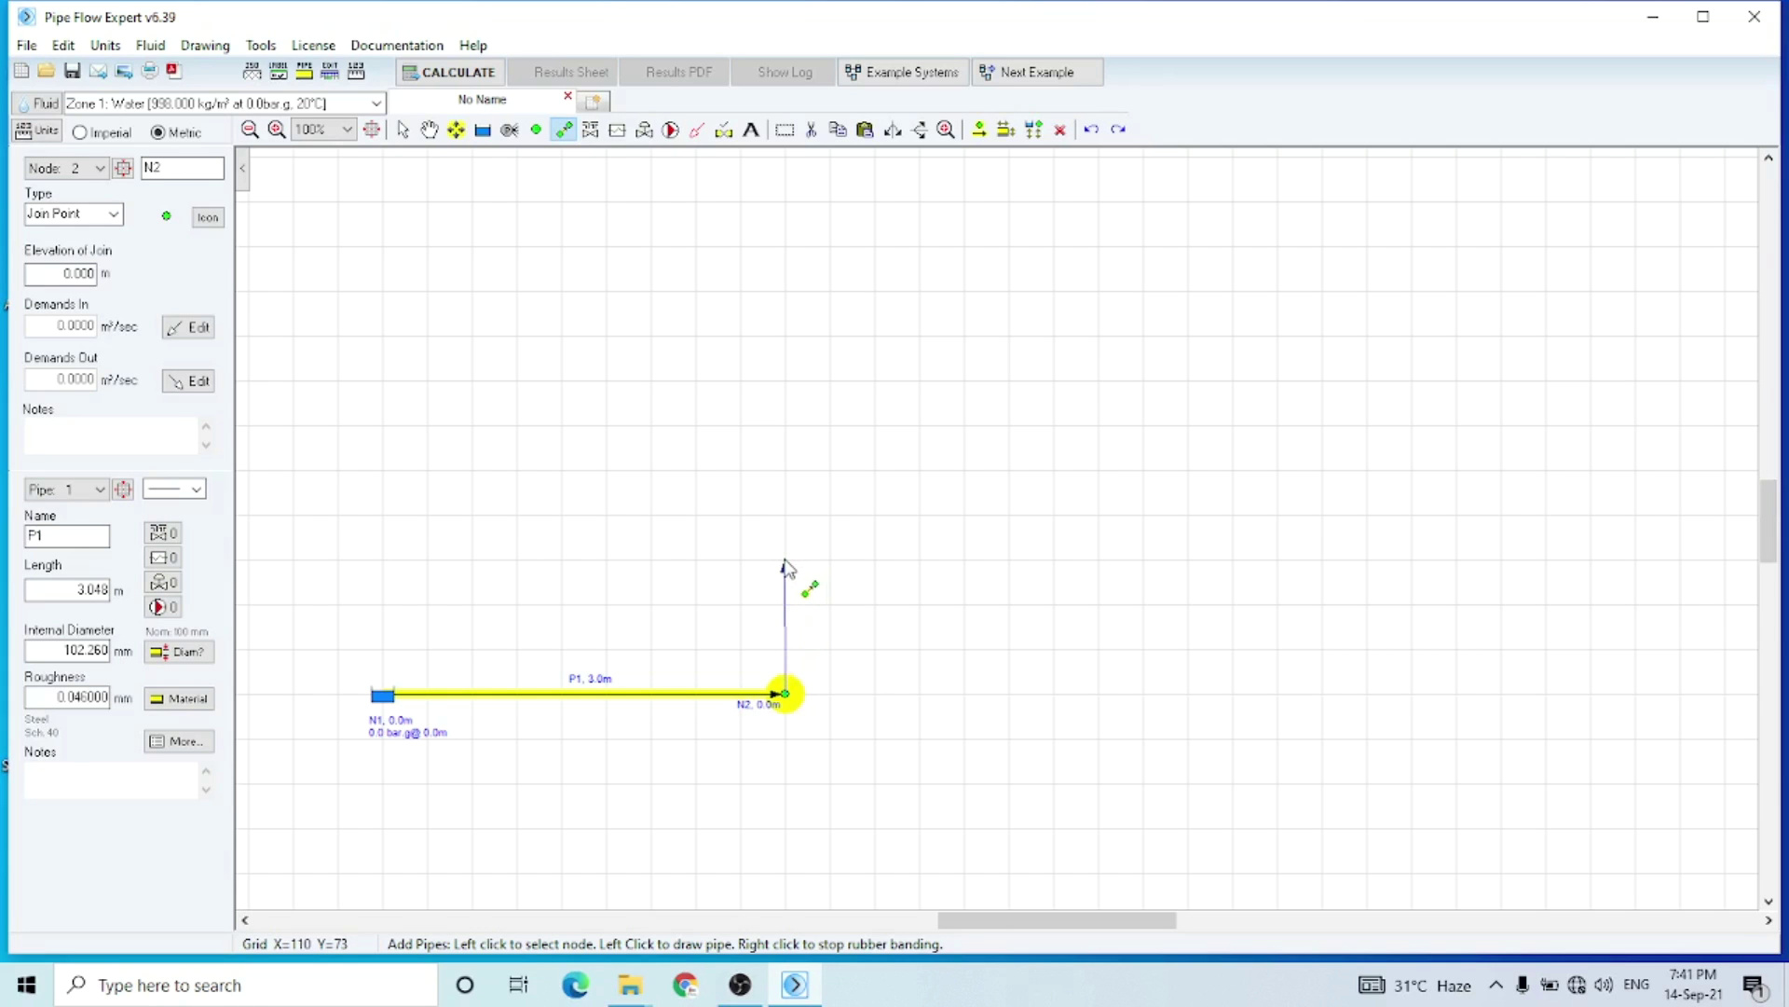
left_click(785, 562)
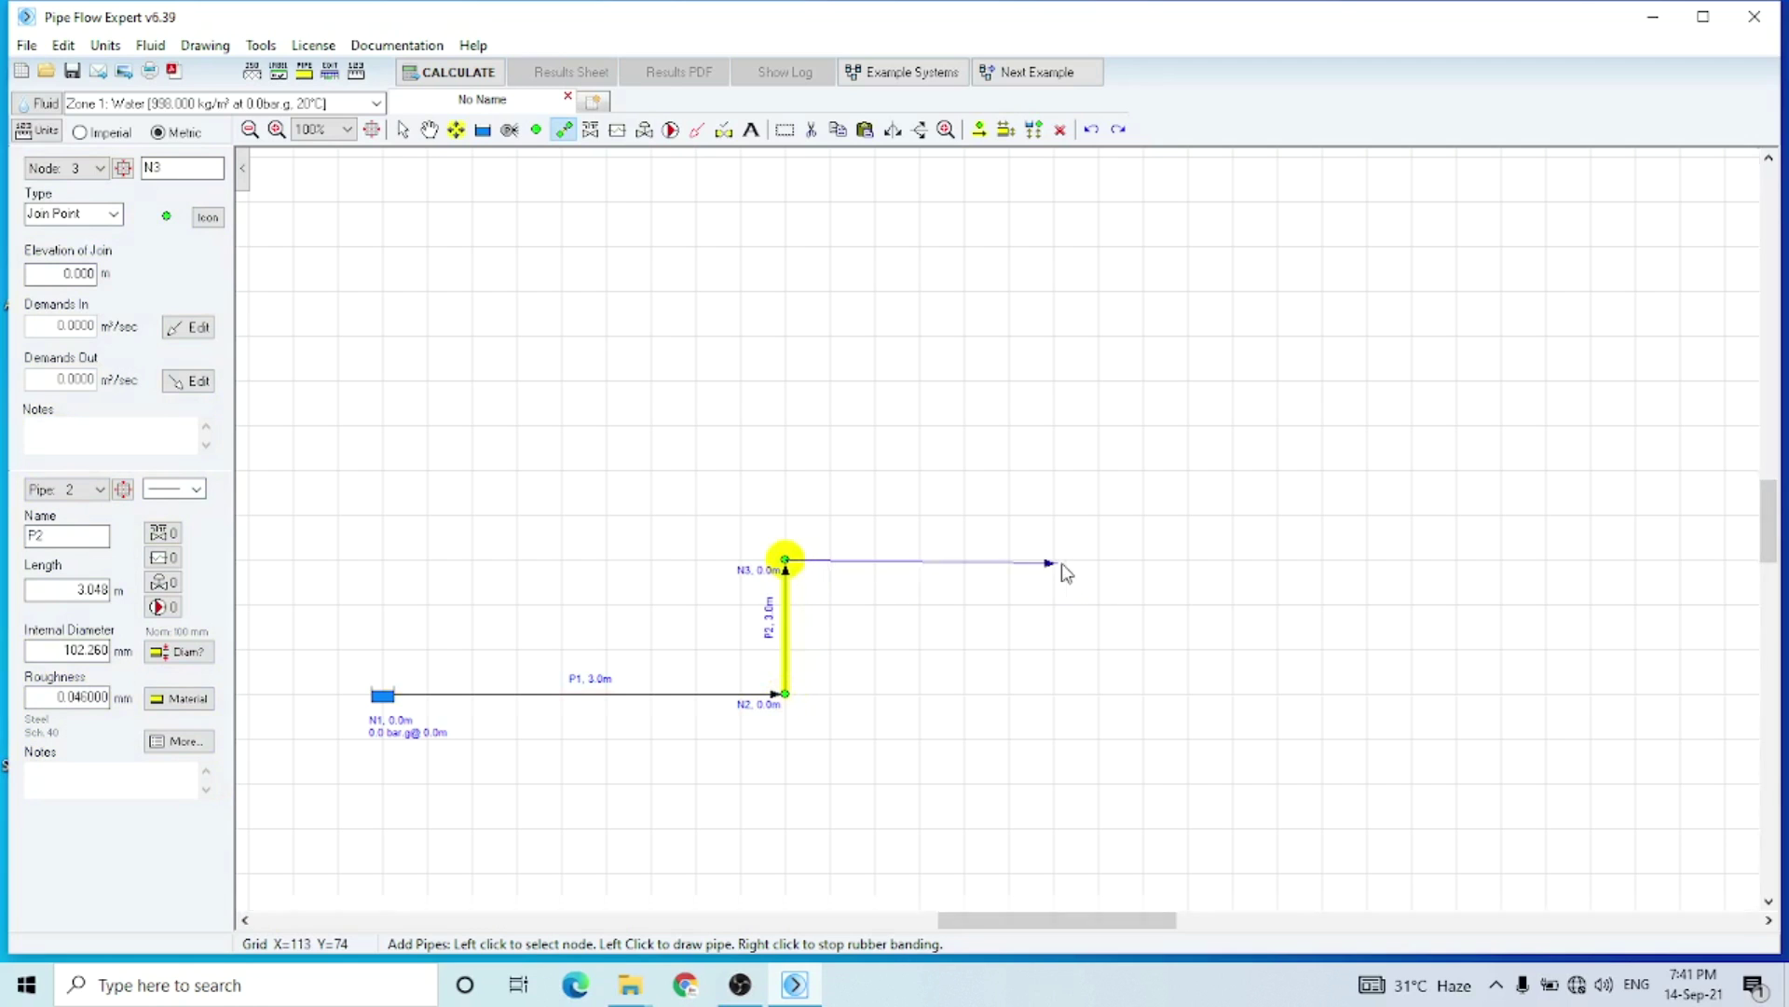
left_click(1143, 561)
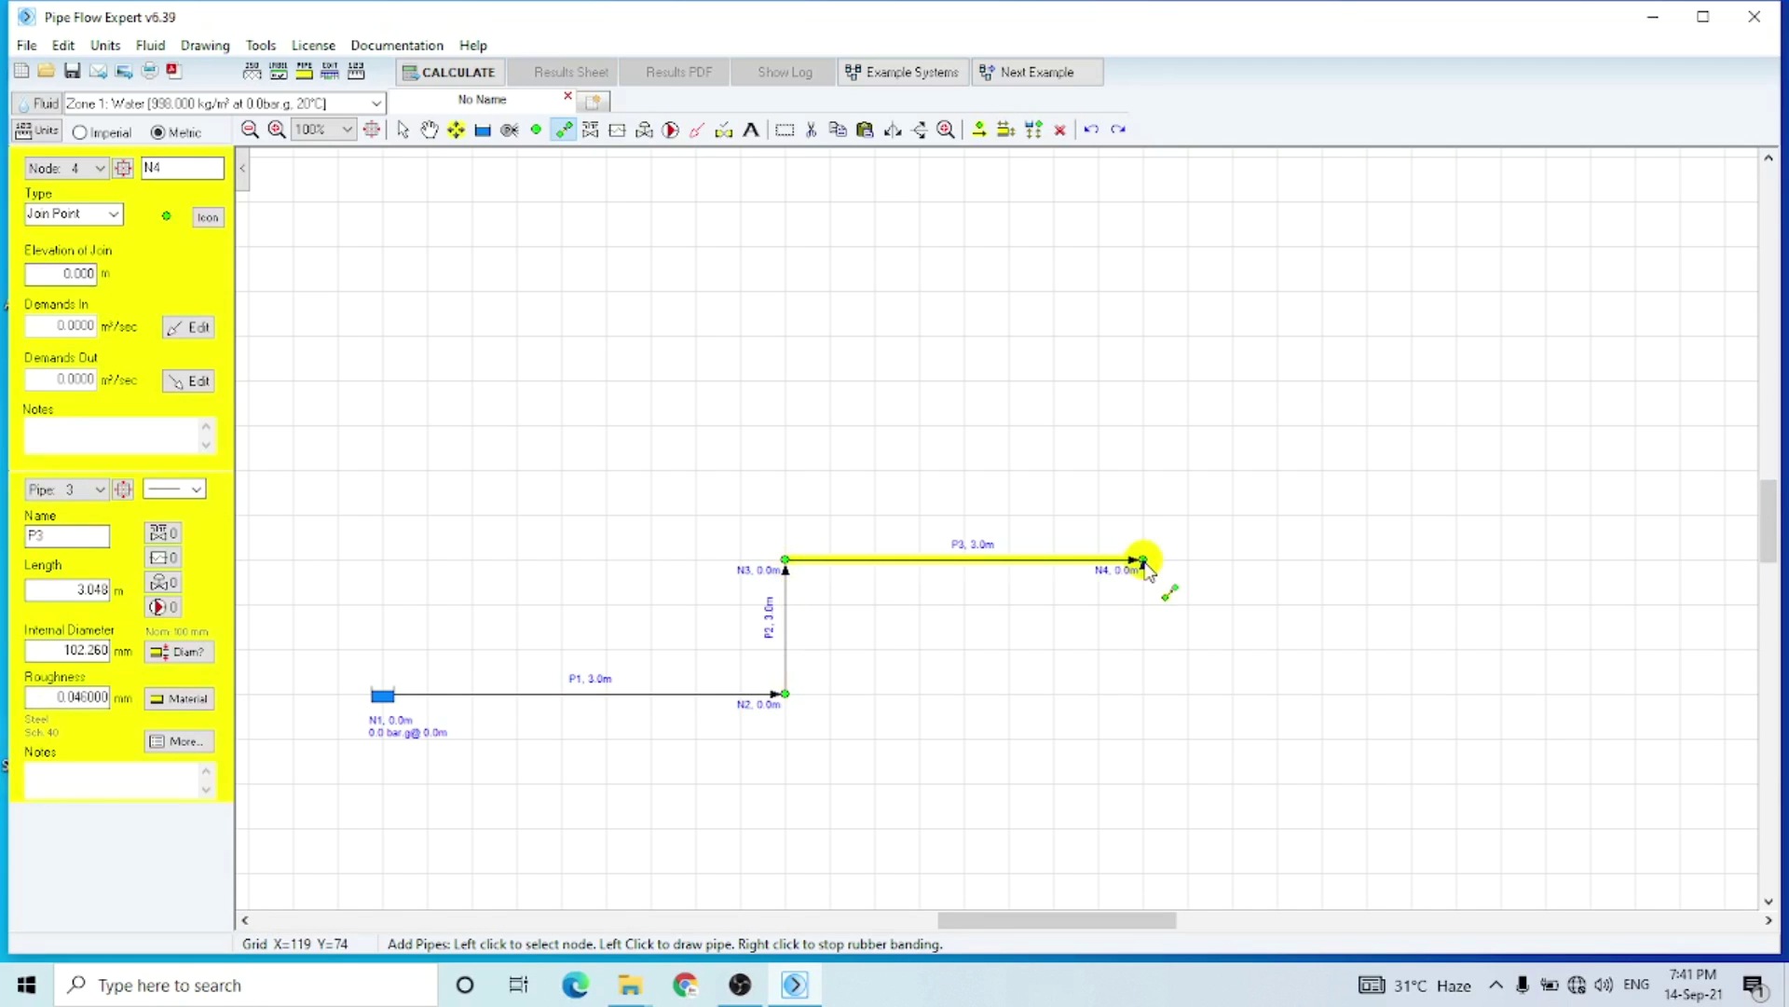
left_click(1143, 384)
right_click(1143, 384)
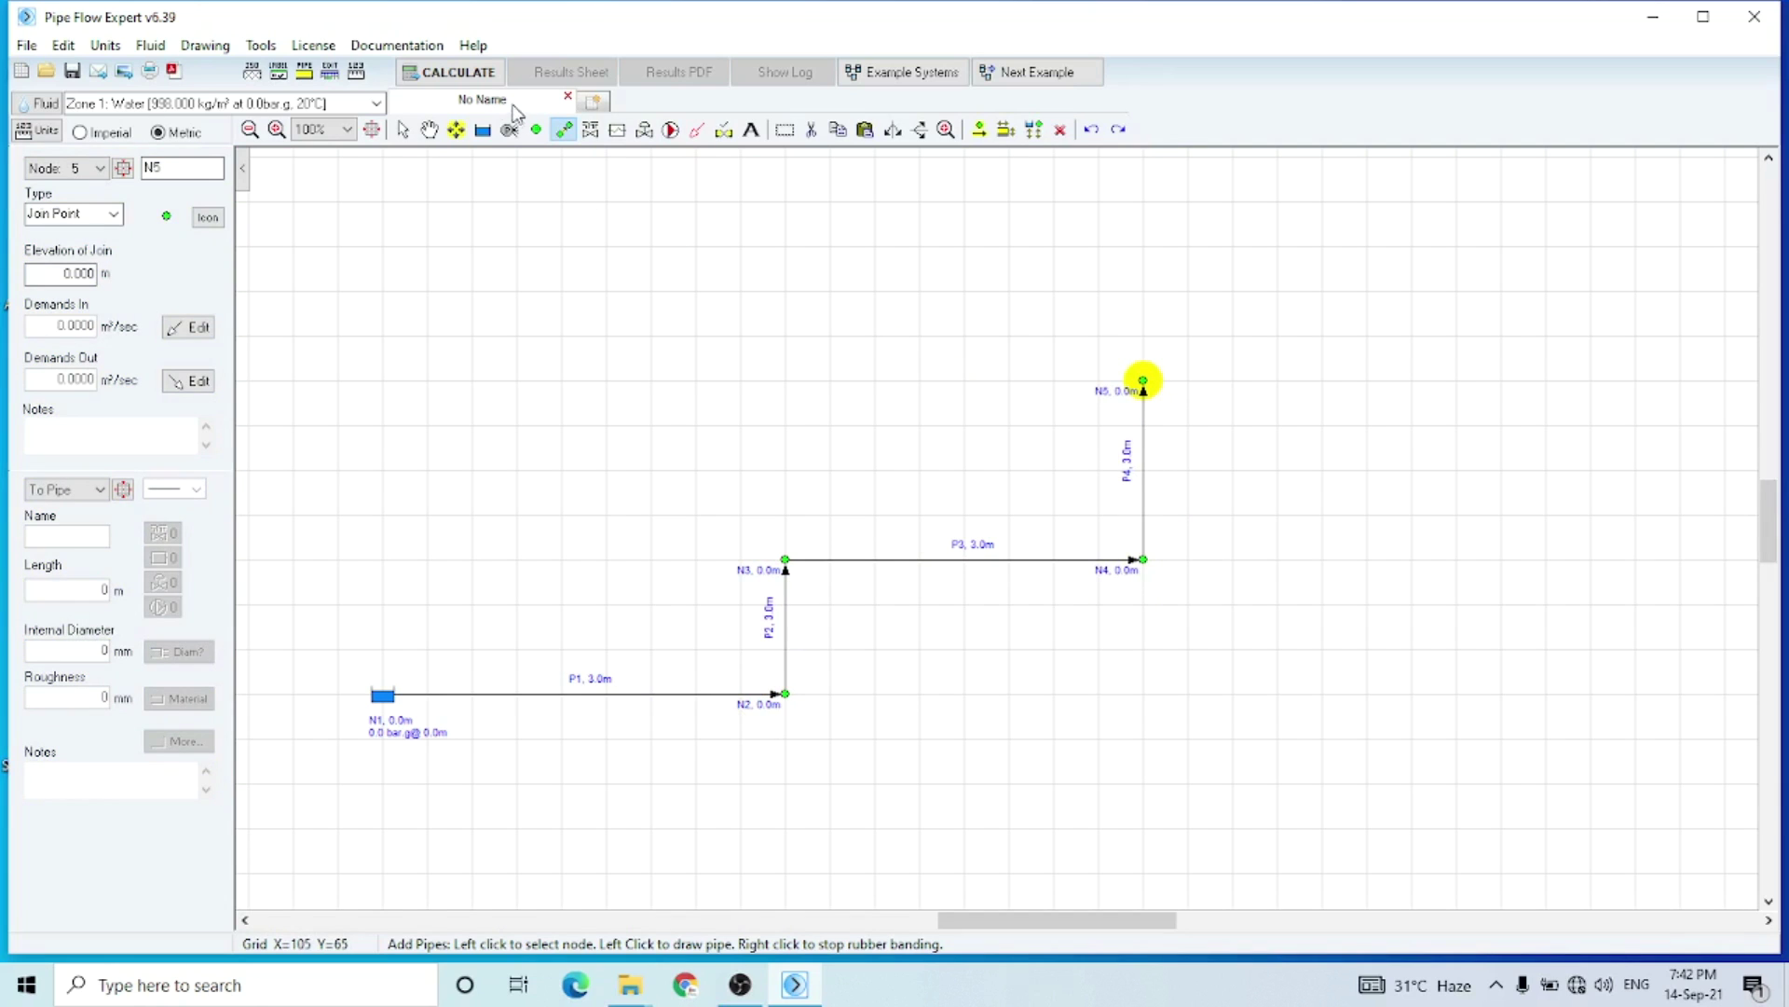
left_click(484, 130)
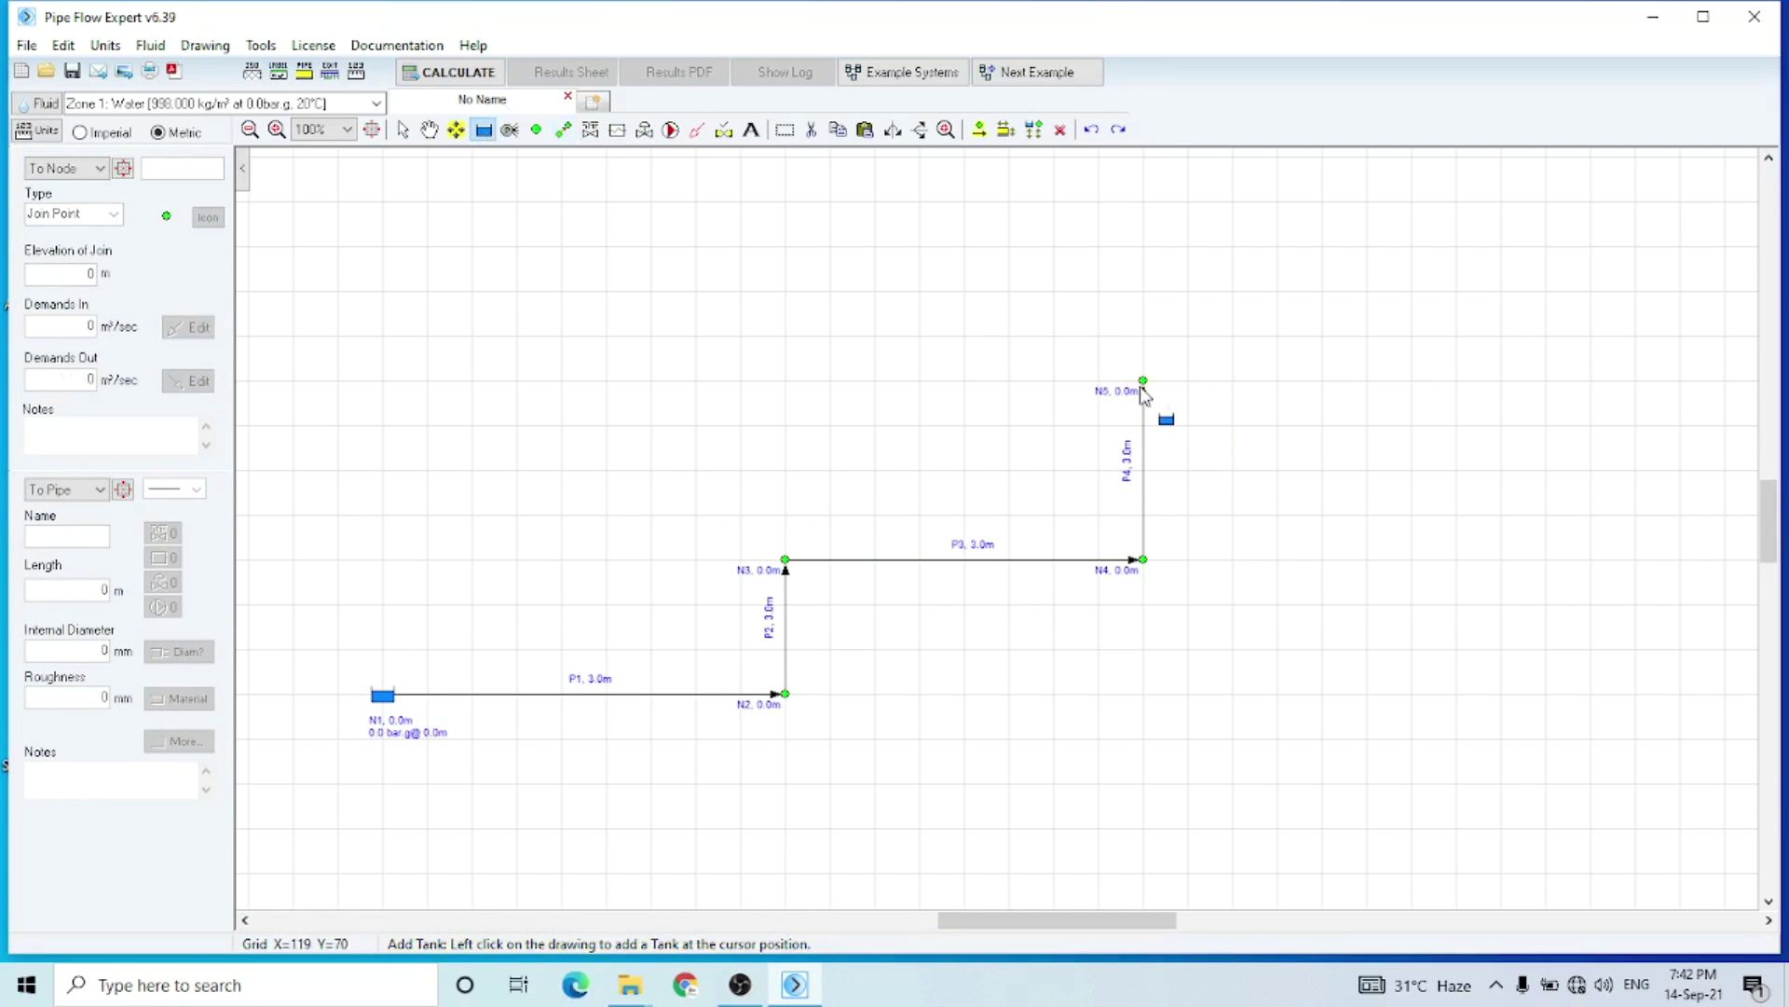
Convert end node N5 from a join point into a tank.
left_click(1143, 382)
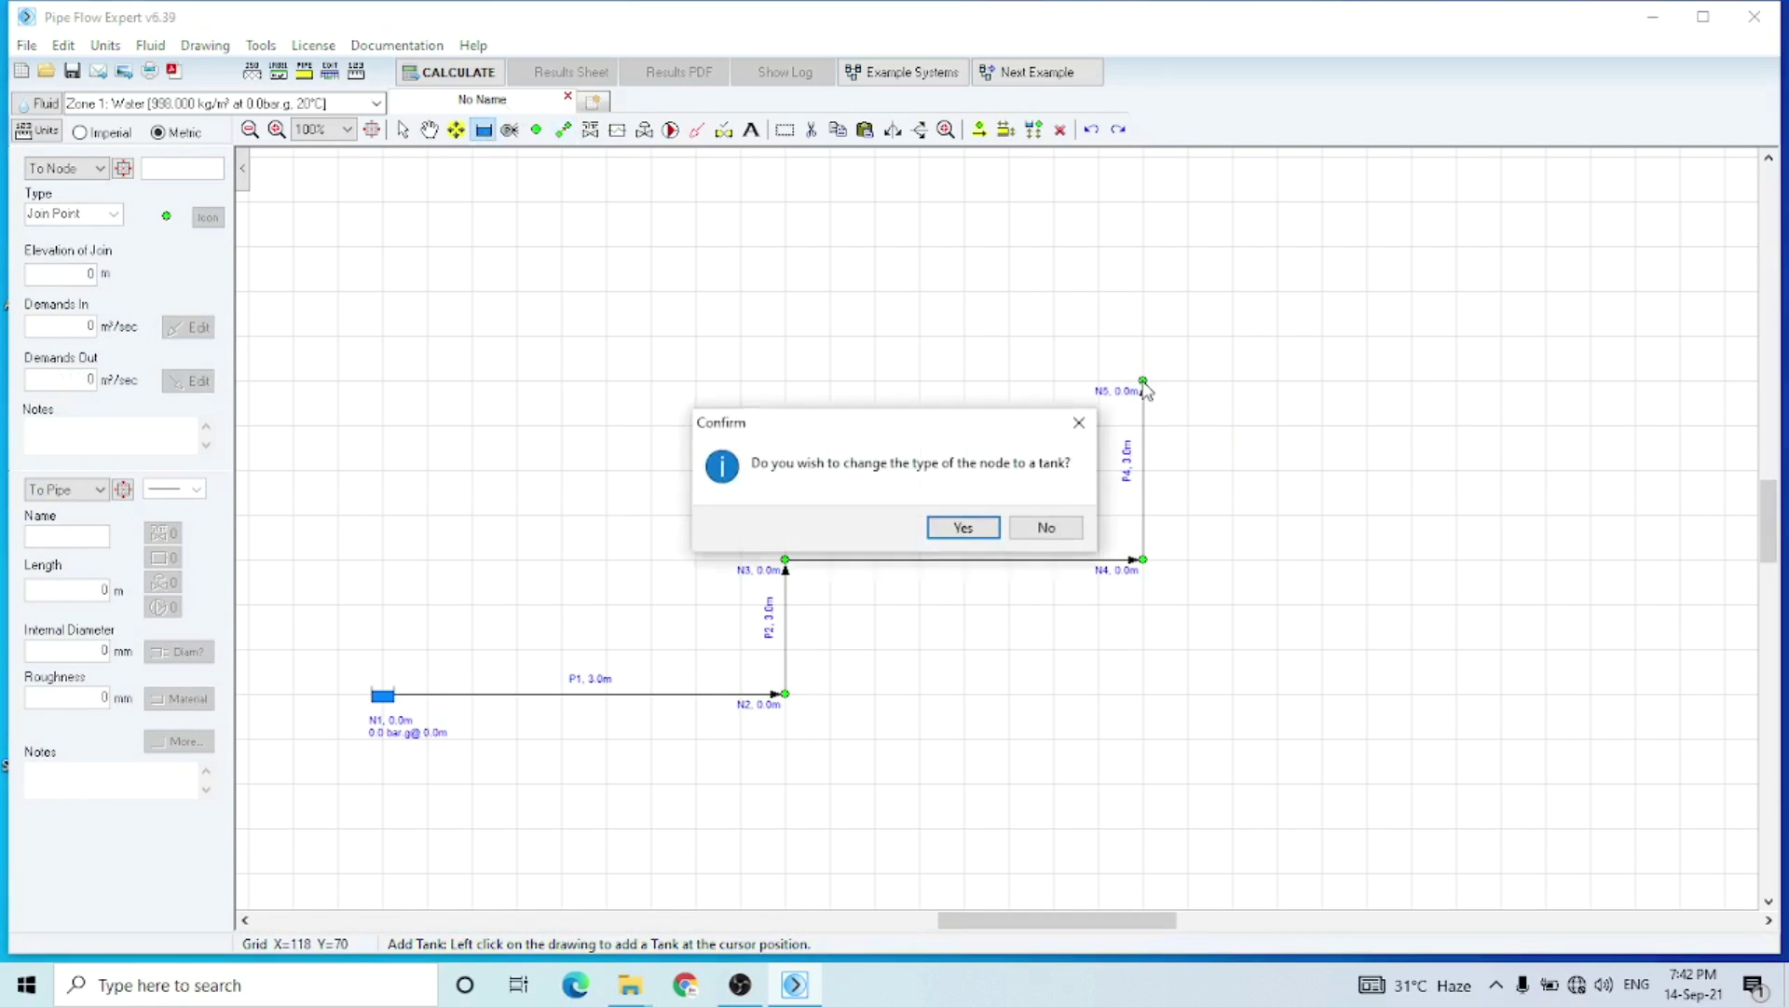
left_click(963, 527)
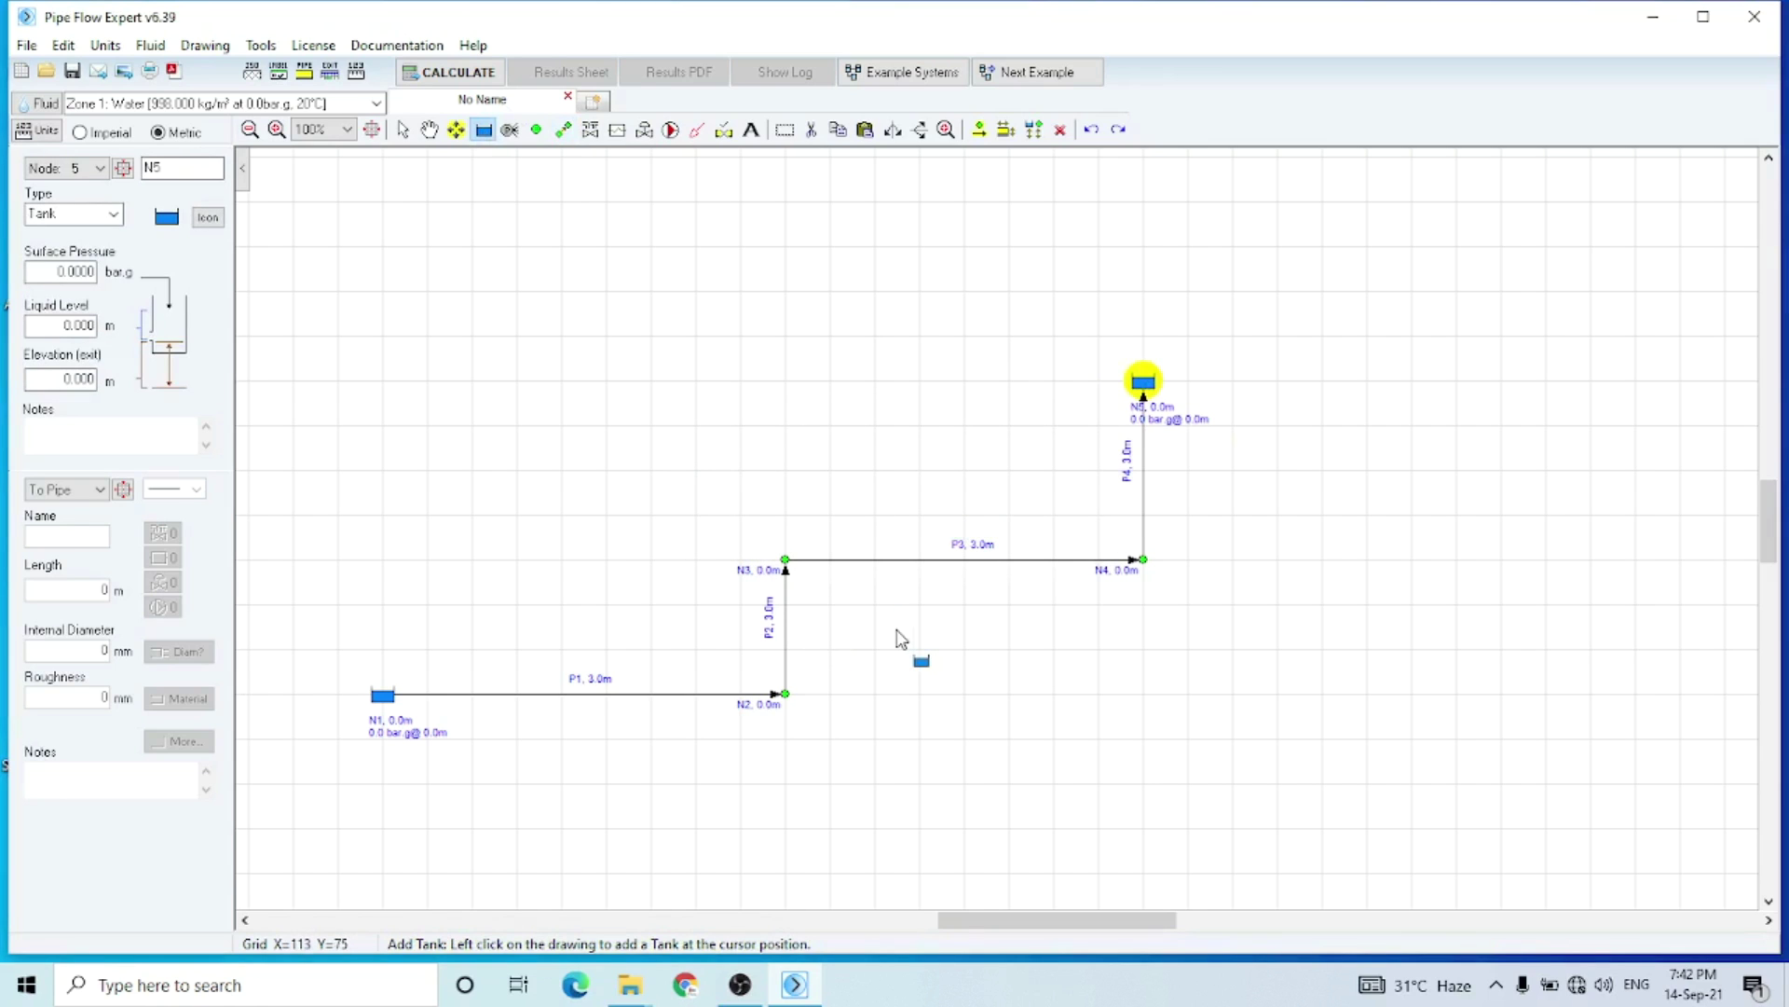
left_click(671, 130)
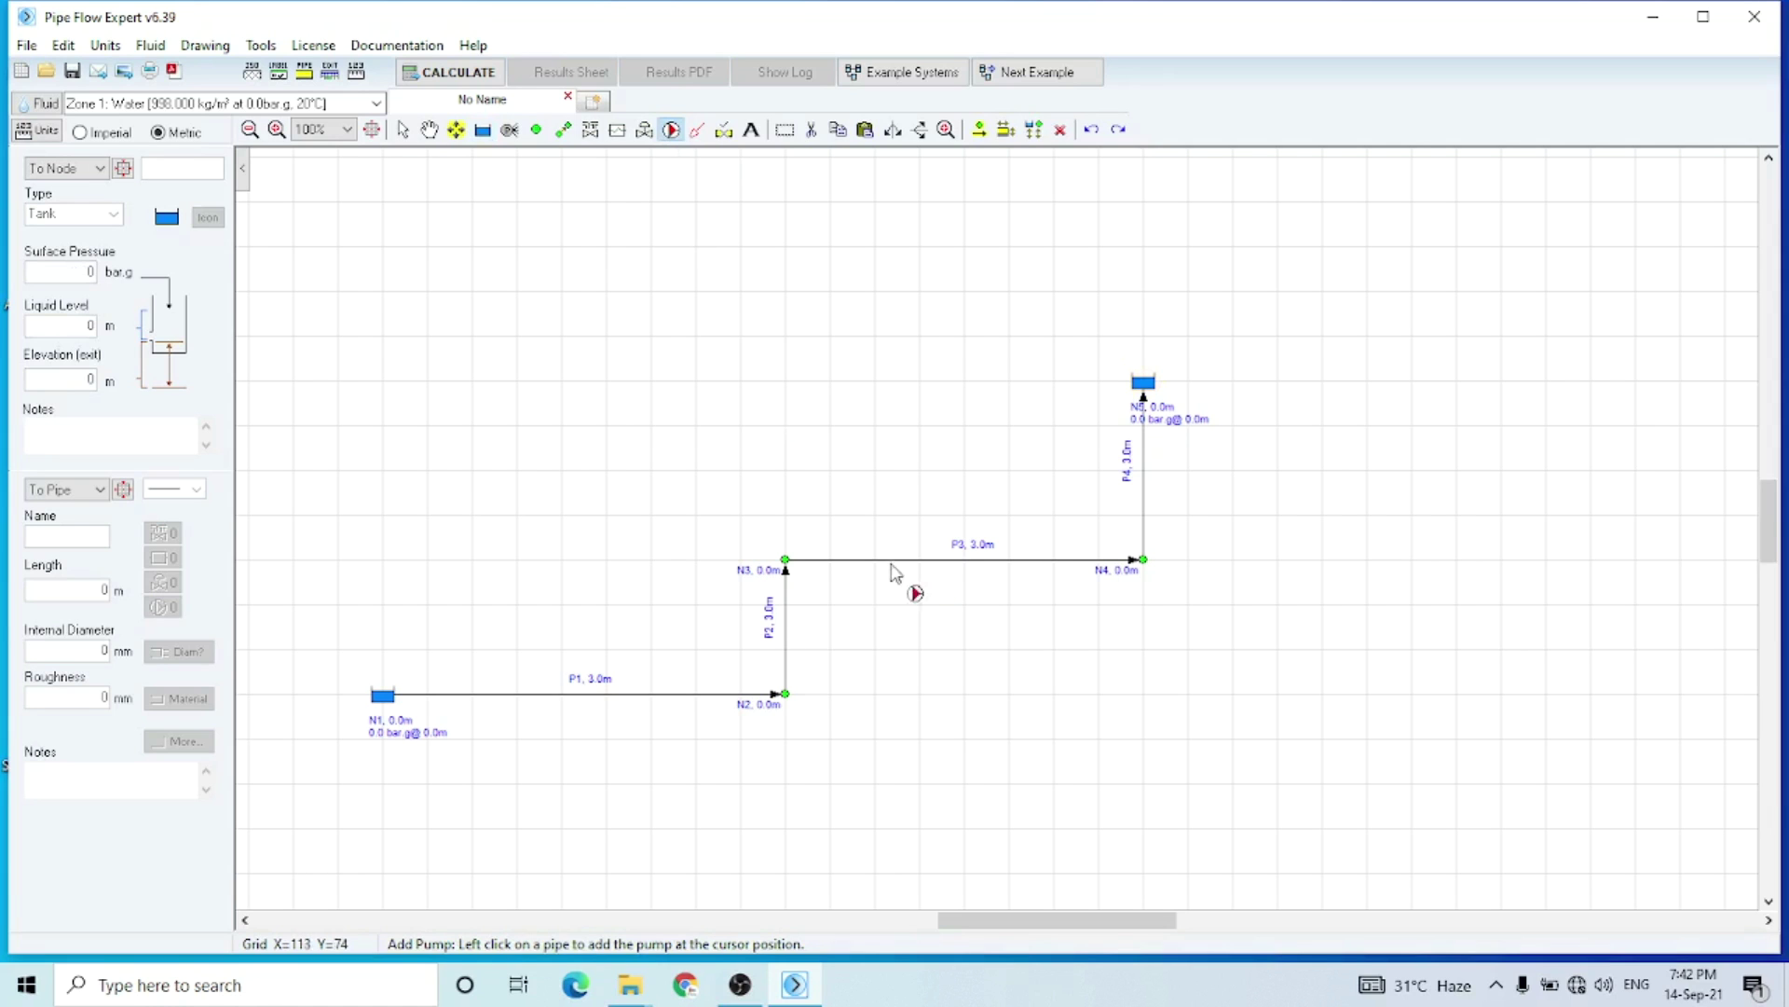
Place a pump on pipe P3, open its data window and browse the pump database and library.
left_click(837, 560)
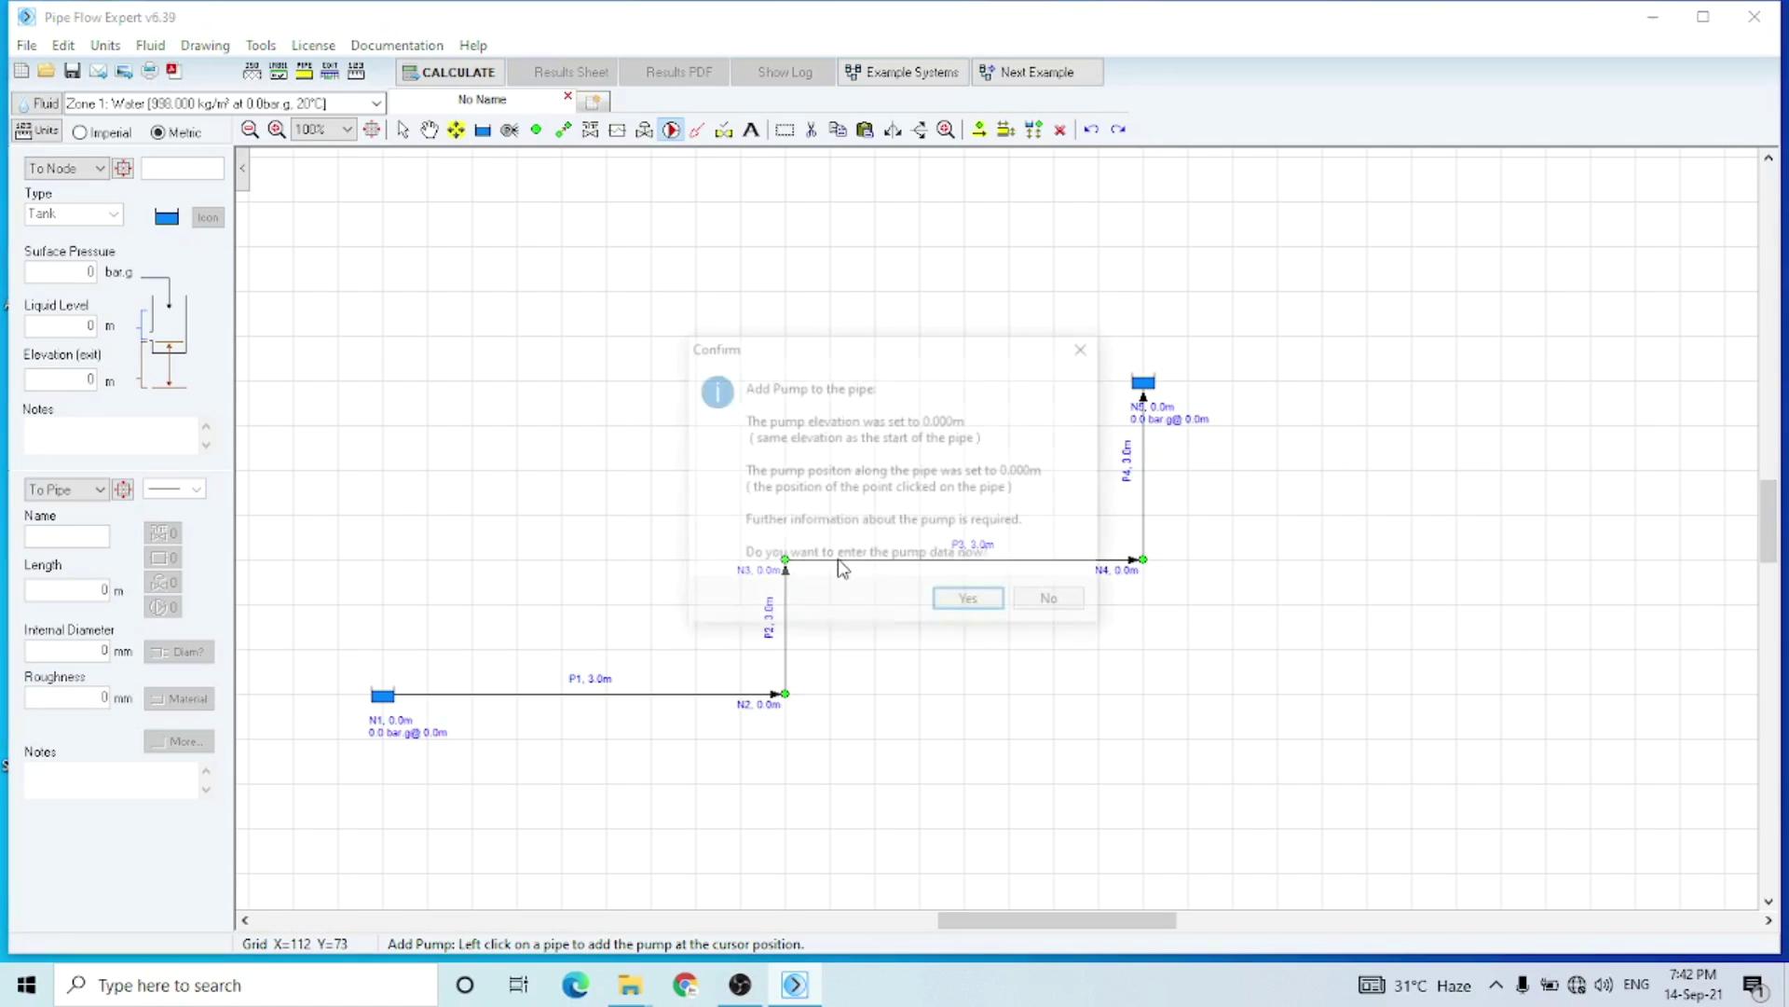
left_click(971, 601)
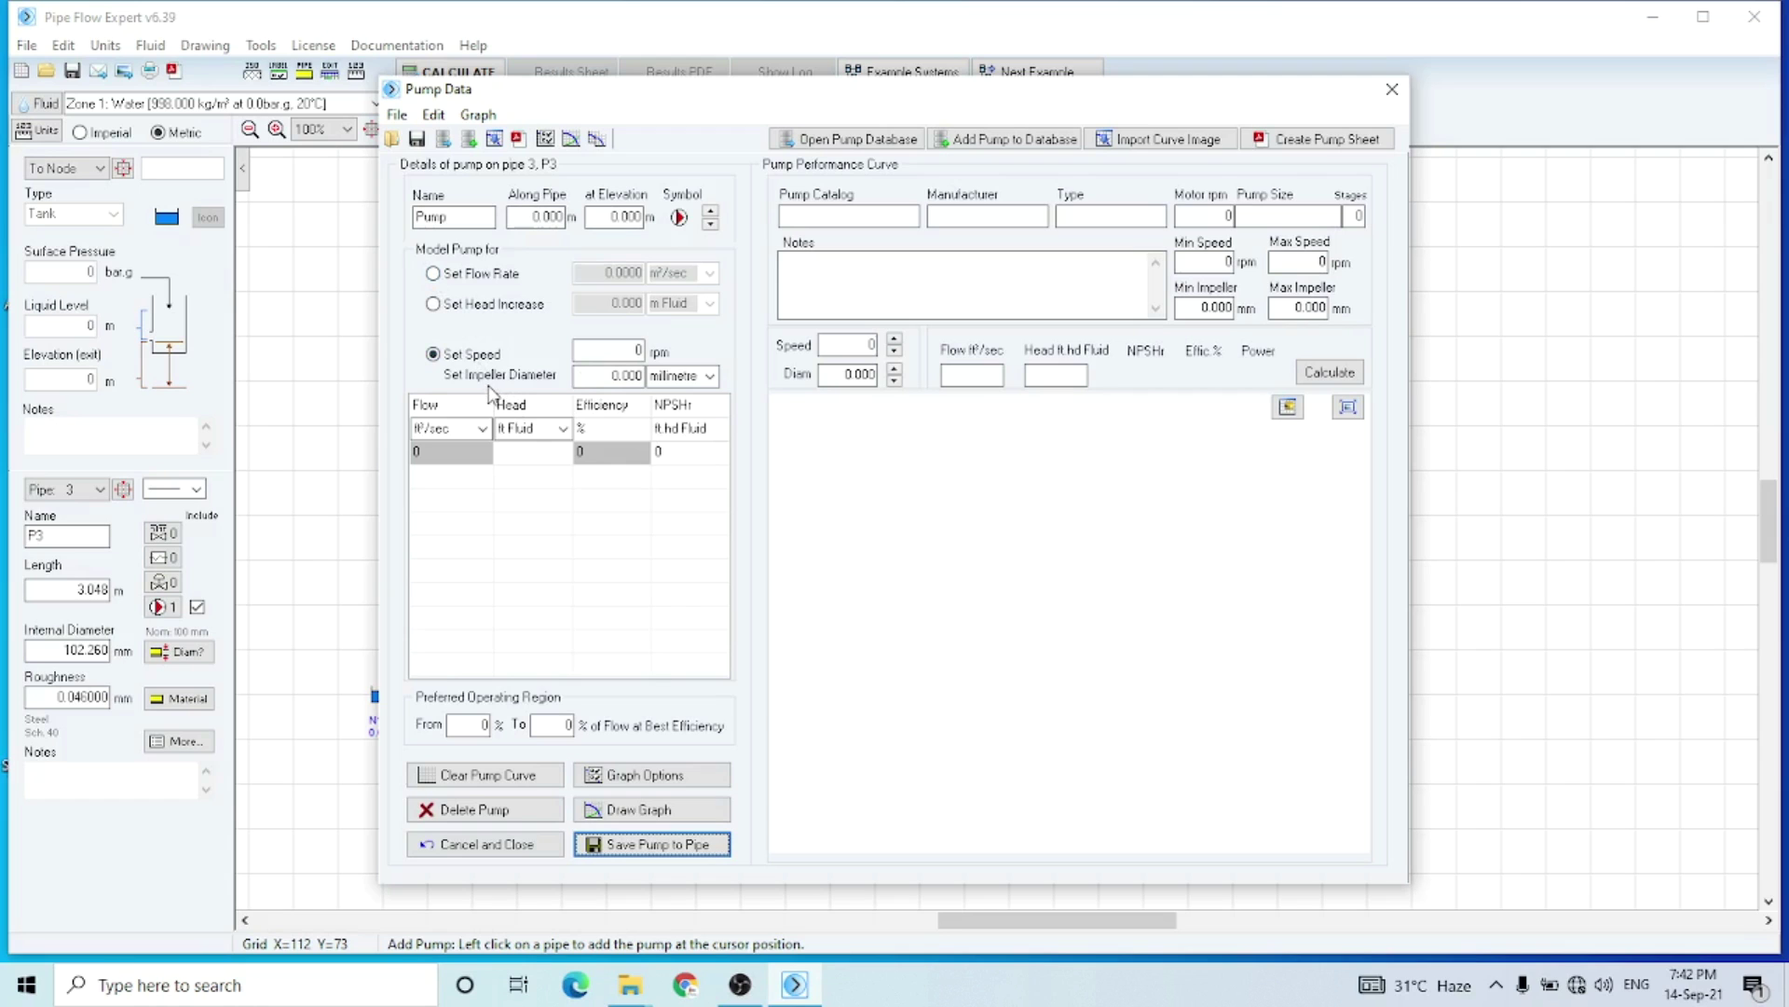
left_click(995, 139)
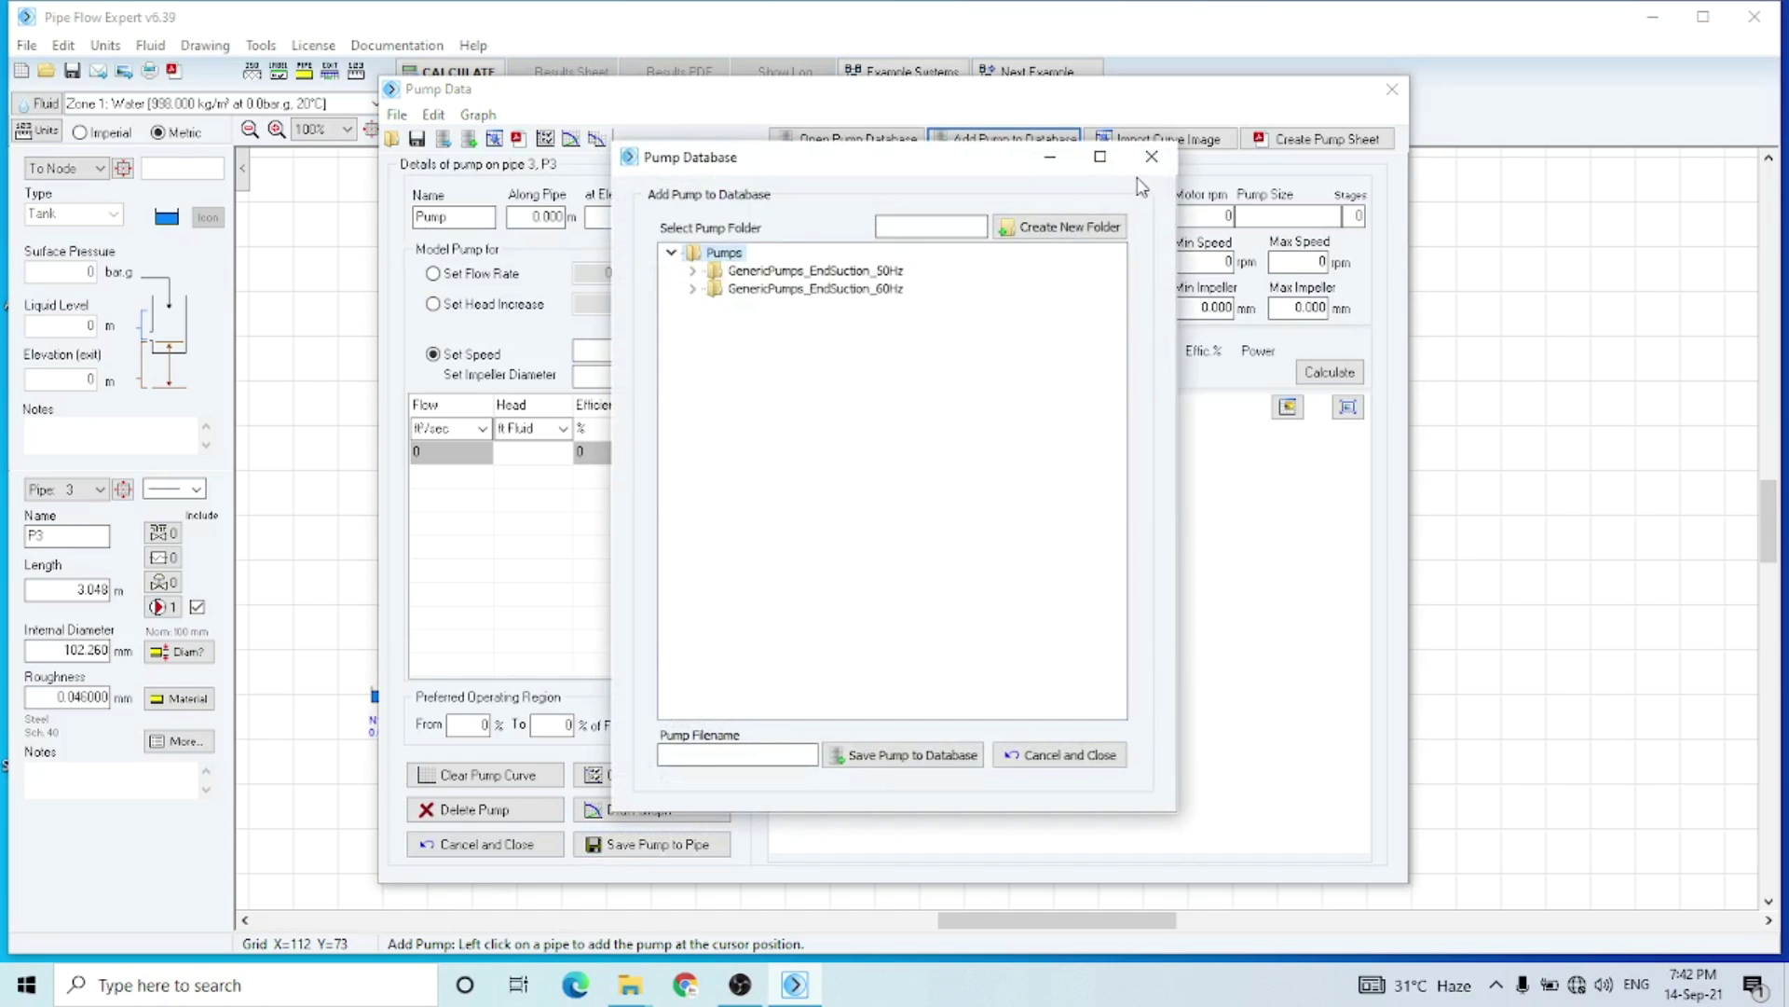
left_click(1152, 156)
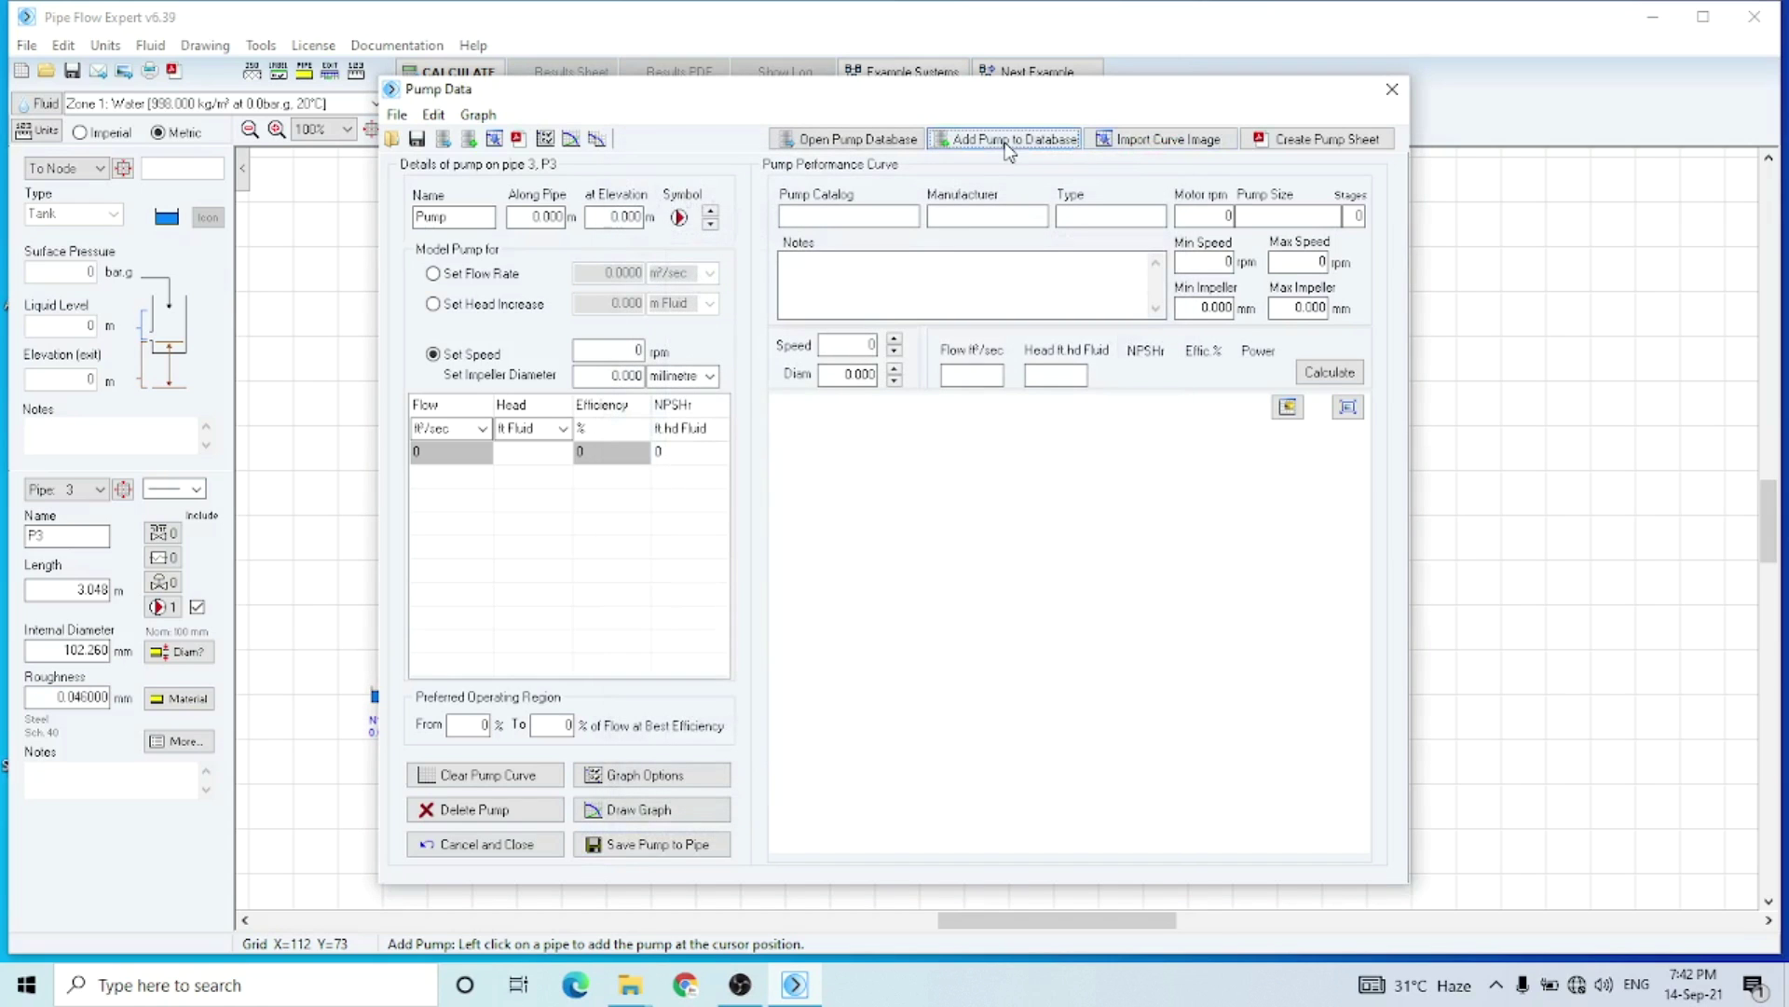
left_click(847, 141)
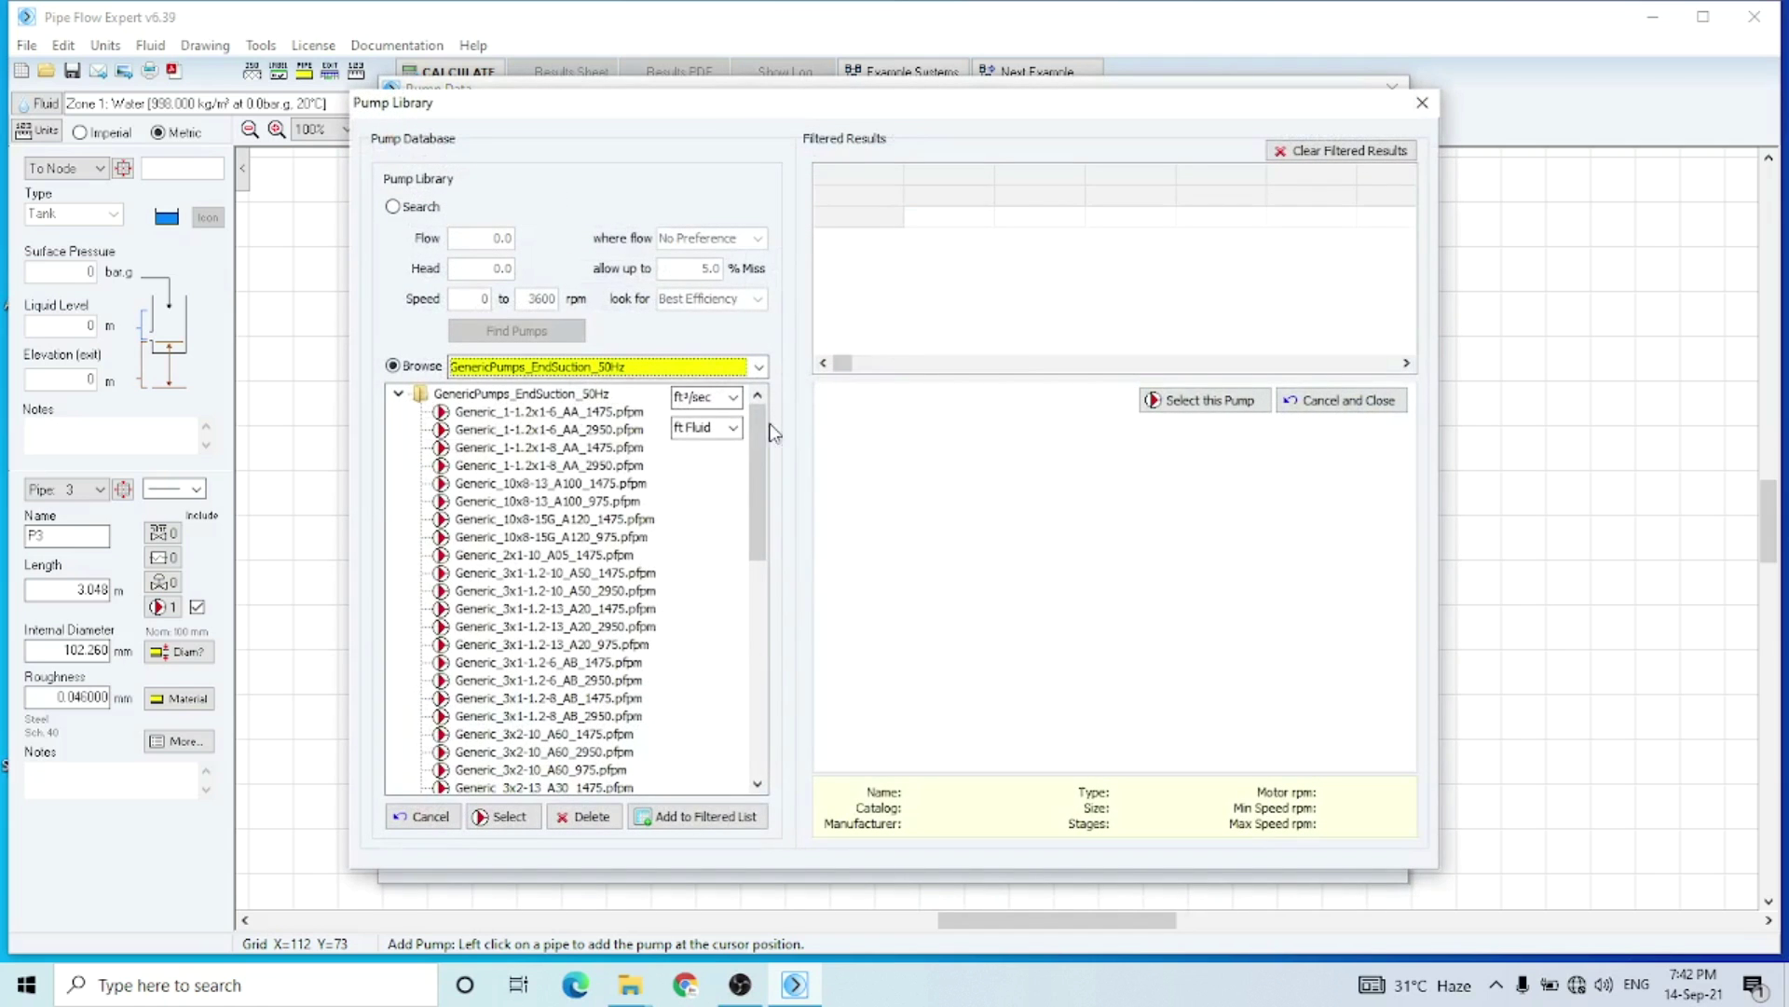
Preview three generic pump curves in the library, then close it without choosing one.
left_click(552, 429)
left_click(556, 484)
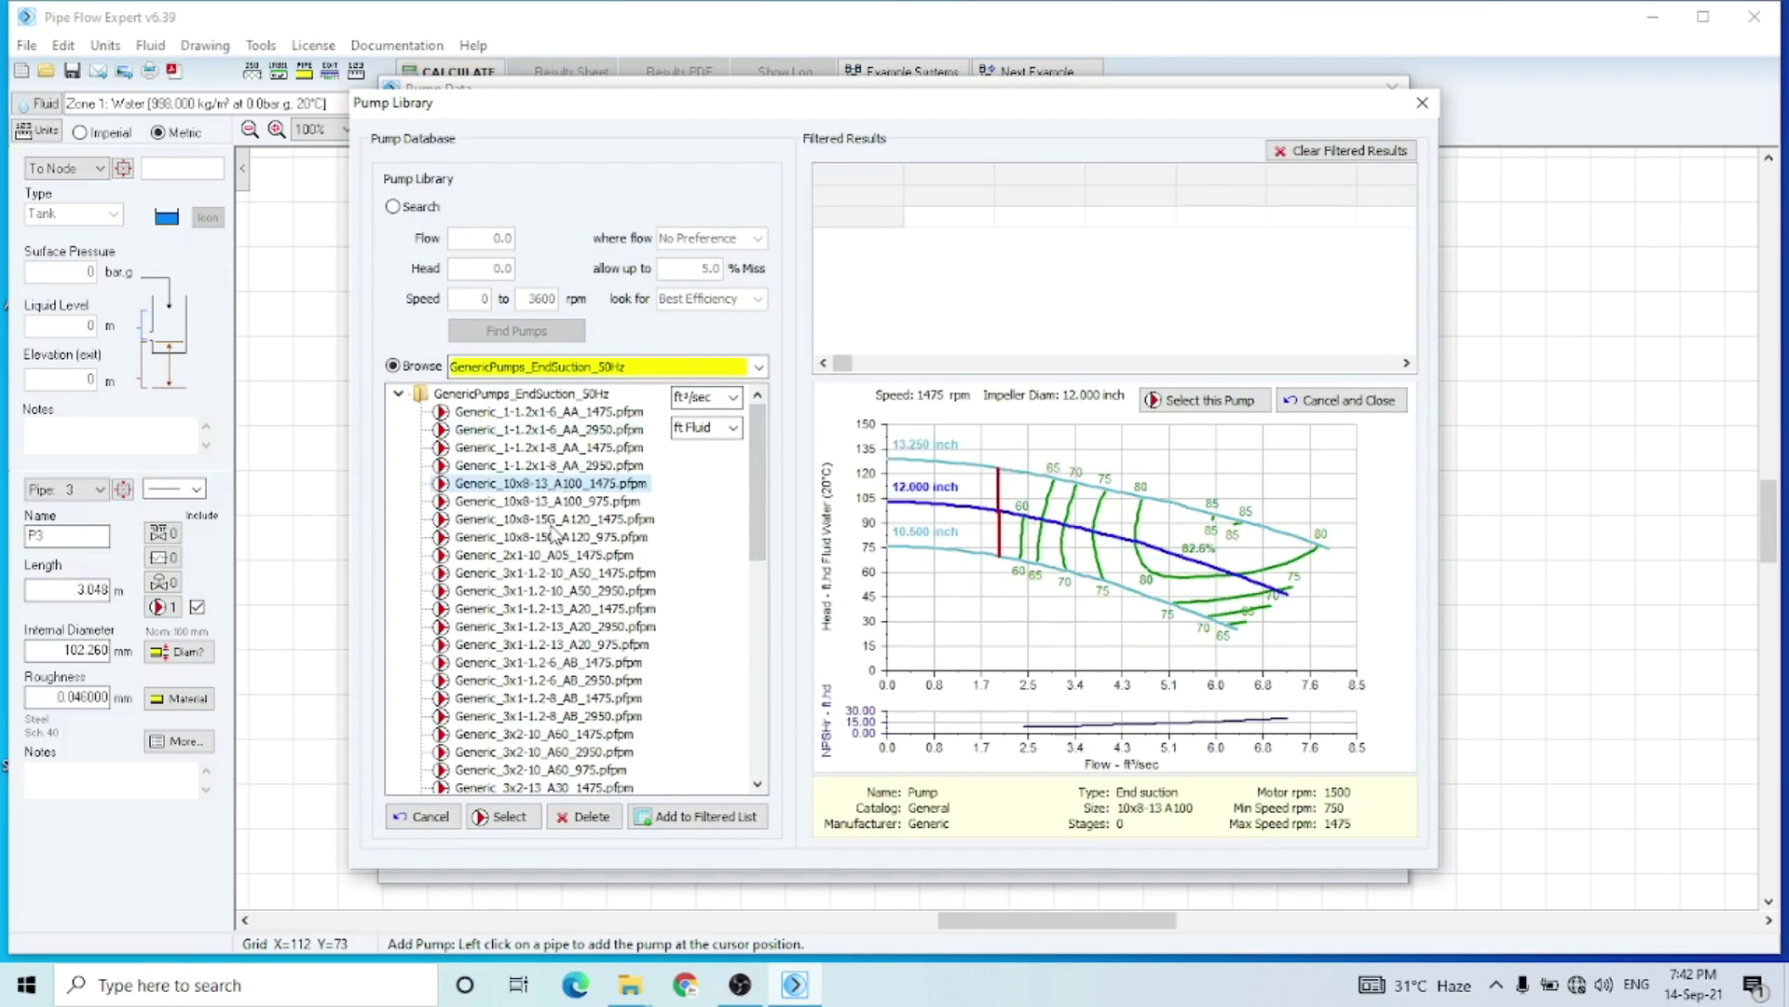
left_click(551, 556)
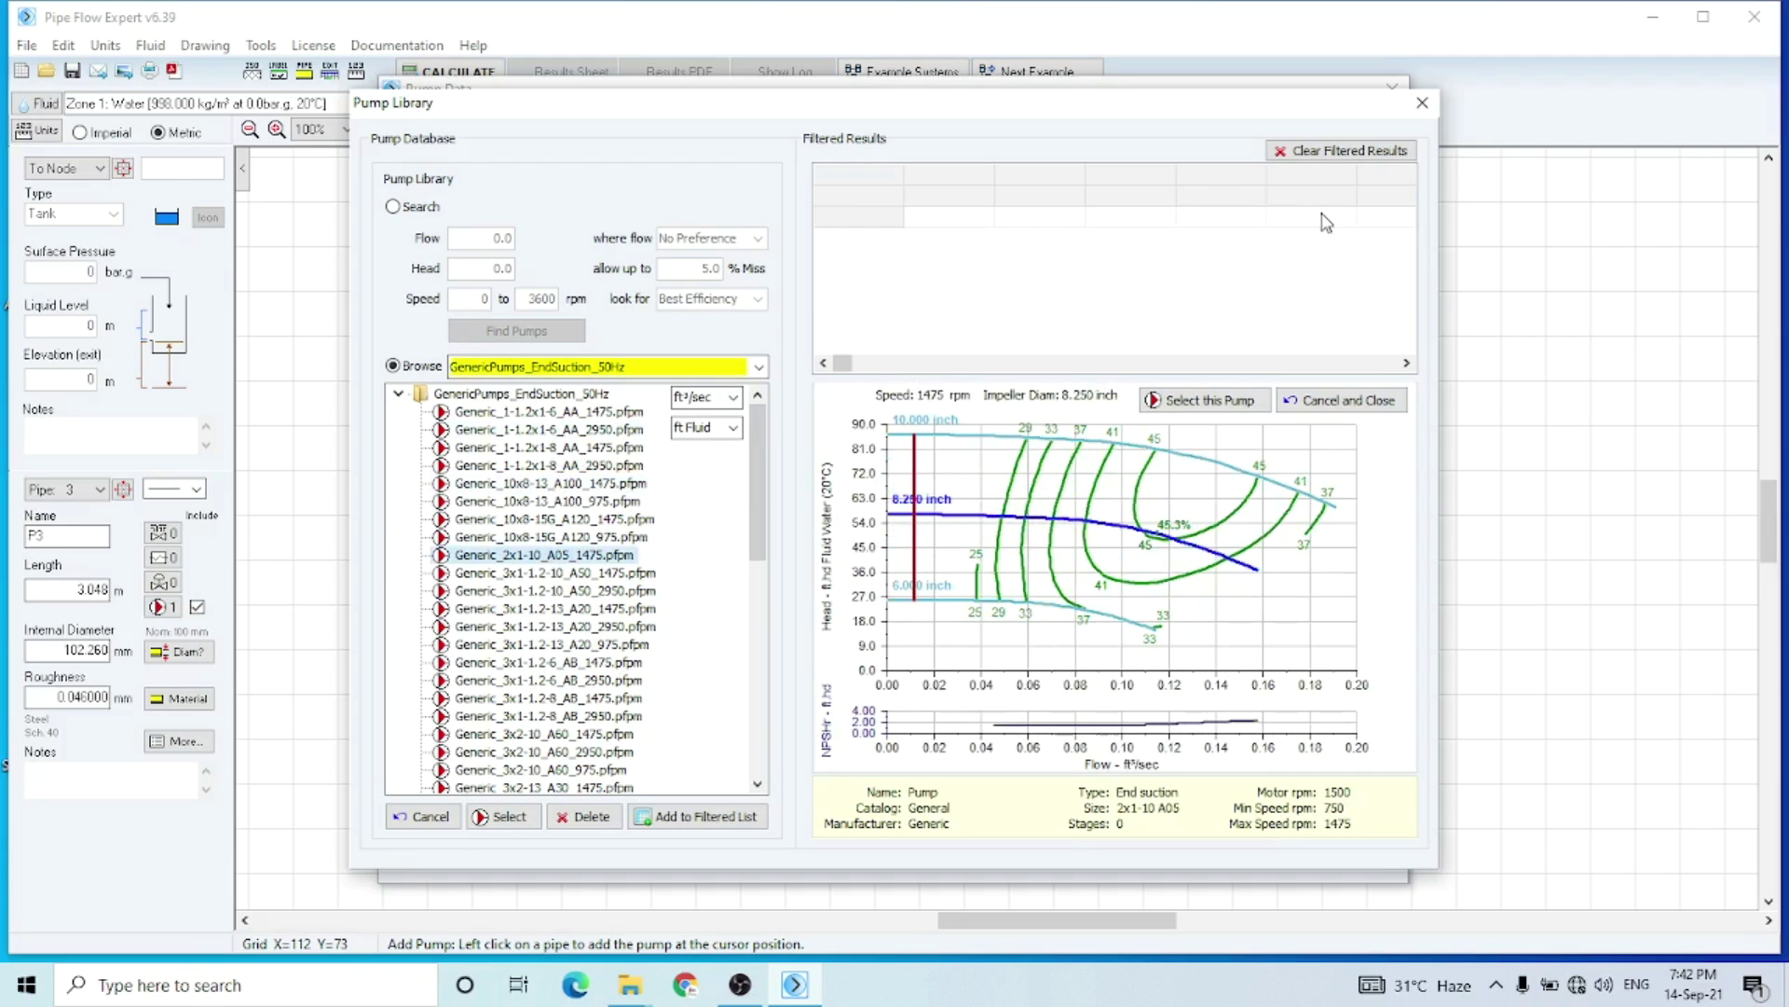
left_click(1420, 104)
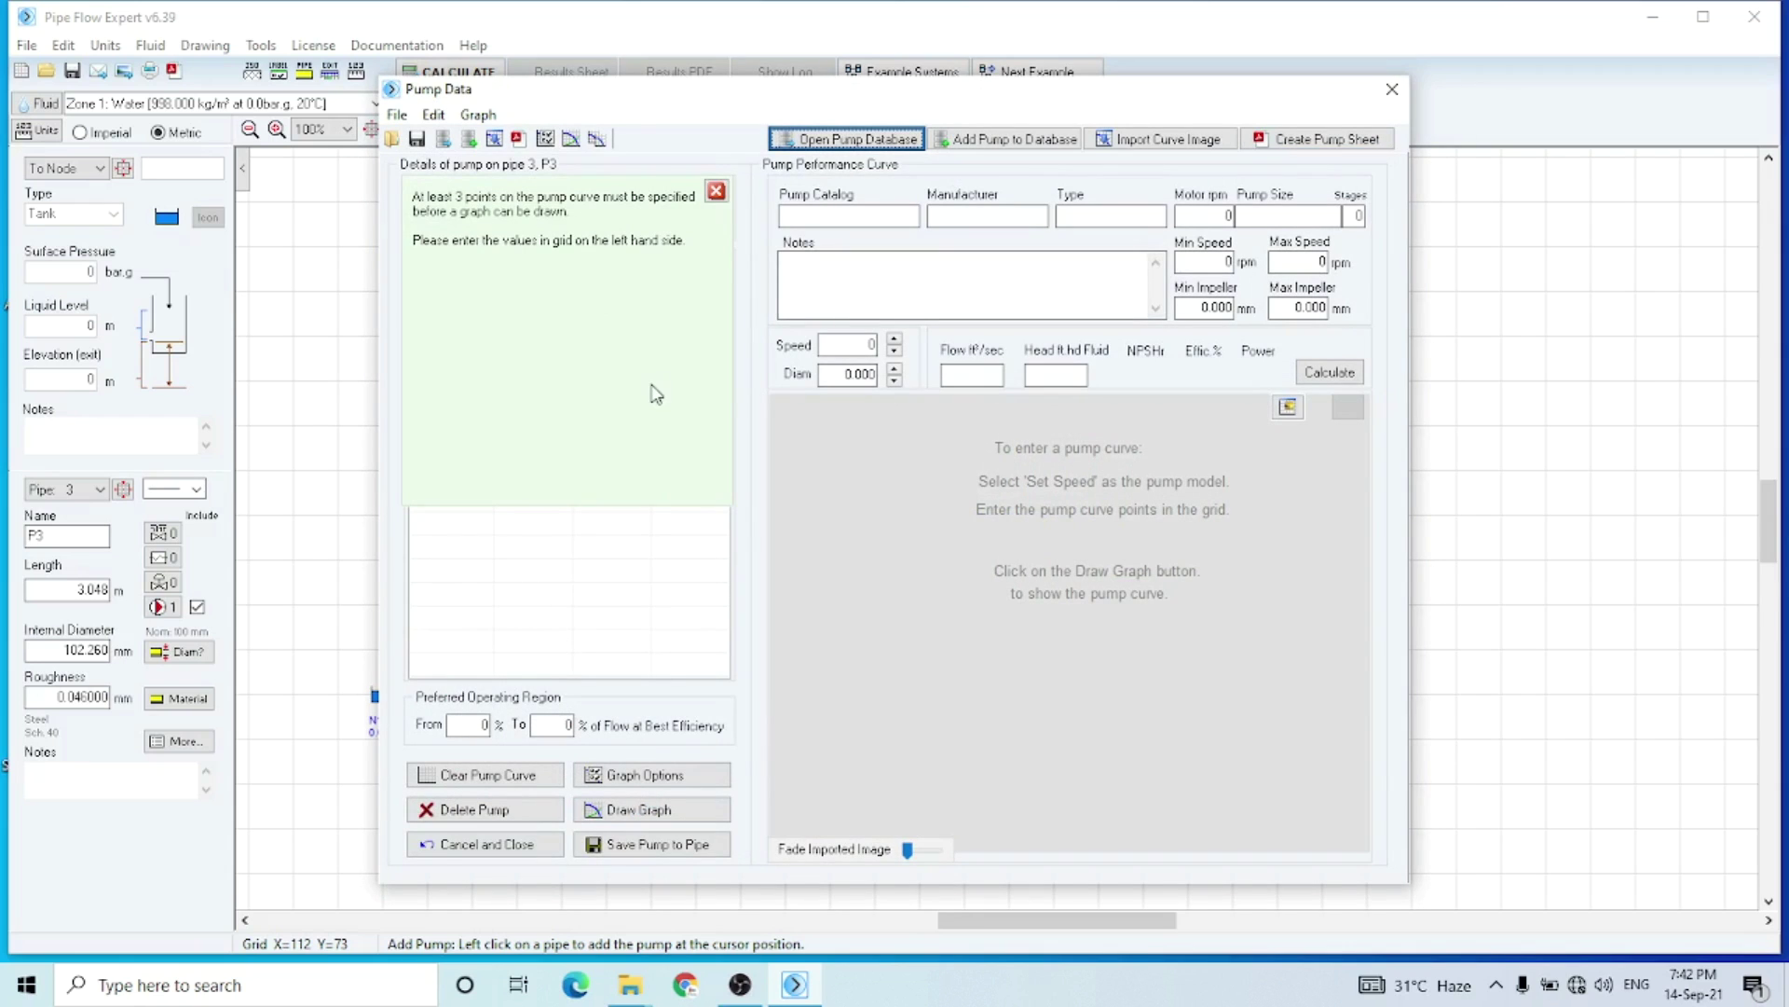
left_click(717, 193)
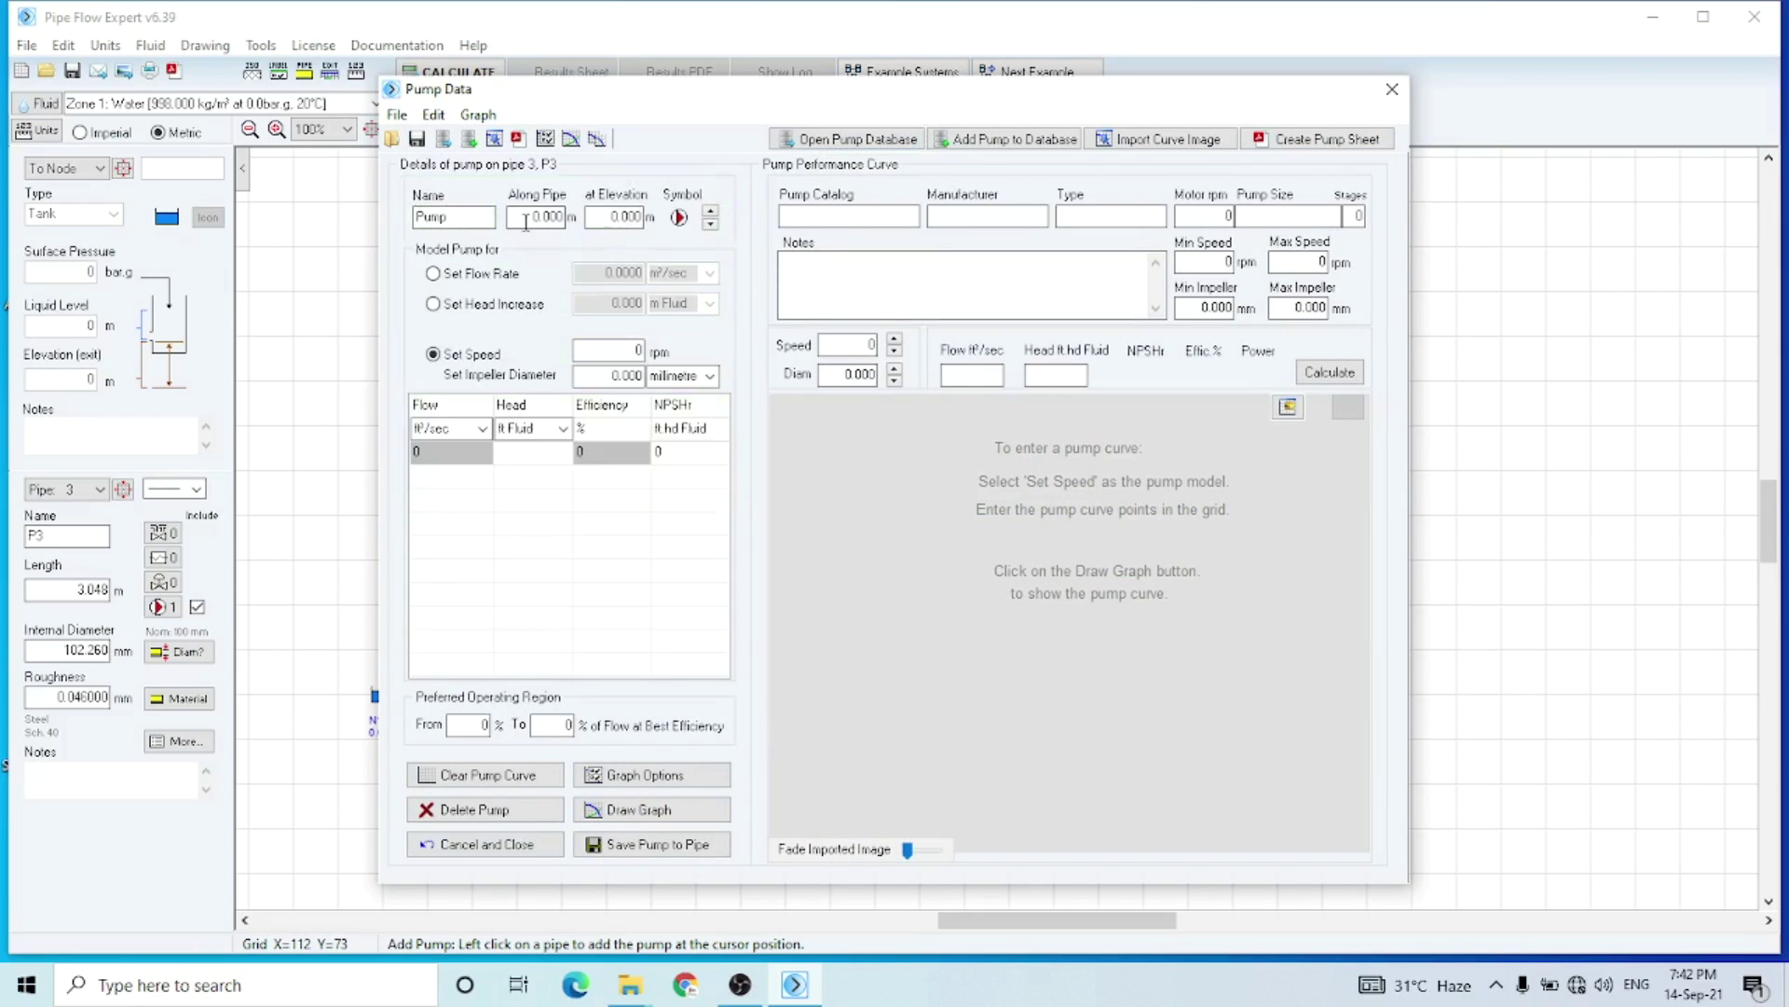
Model P3's pump as a fixed 200 l/hour flow rate and save it to the pipe.
left_click(433, 274)
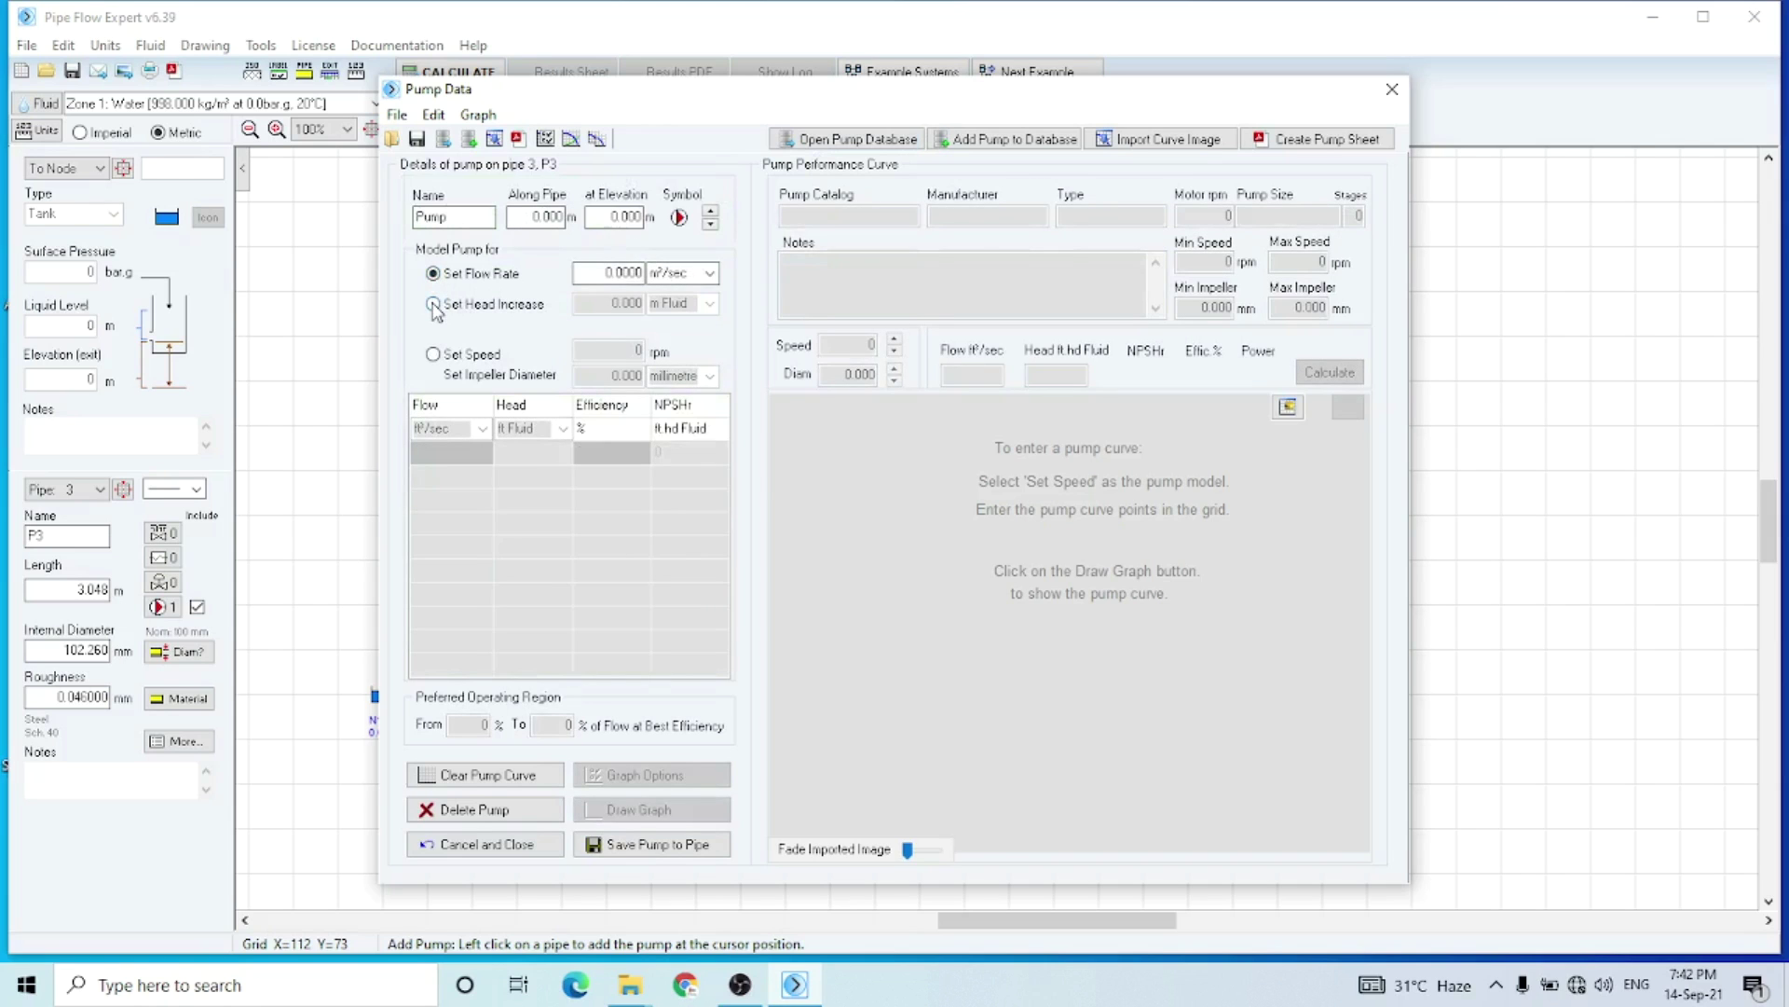
left_click(433, 305)
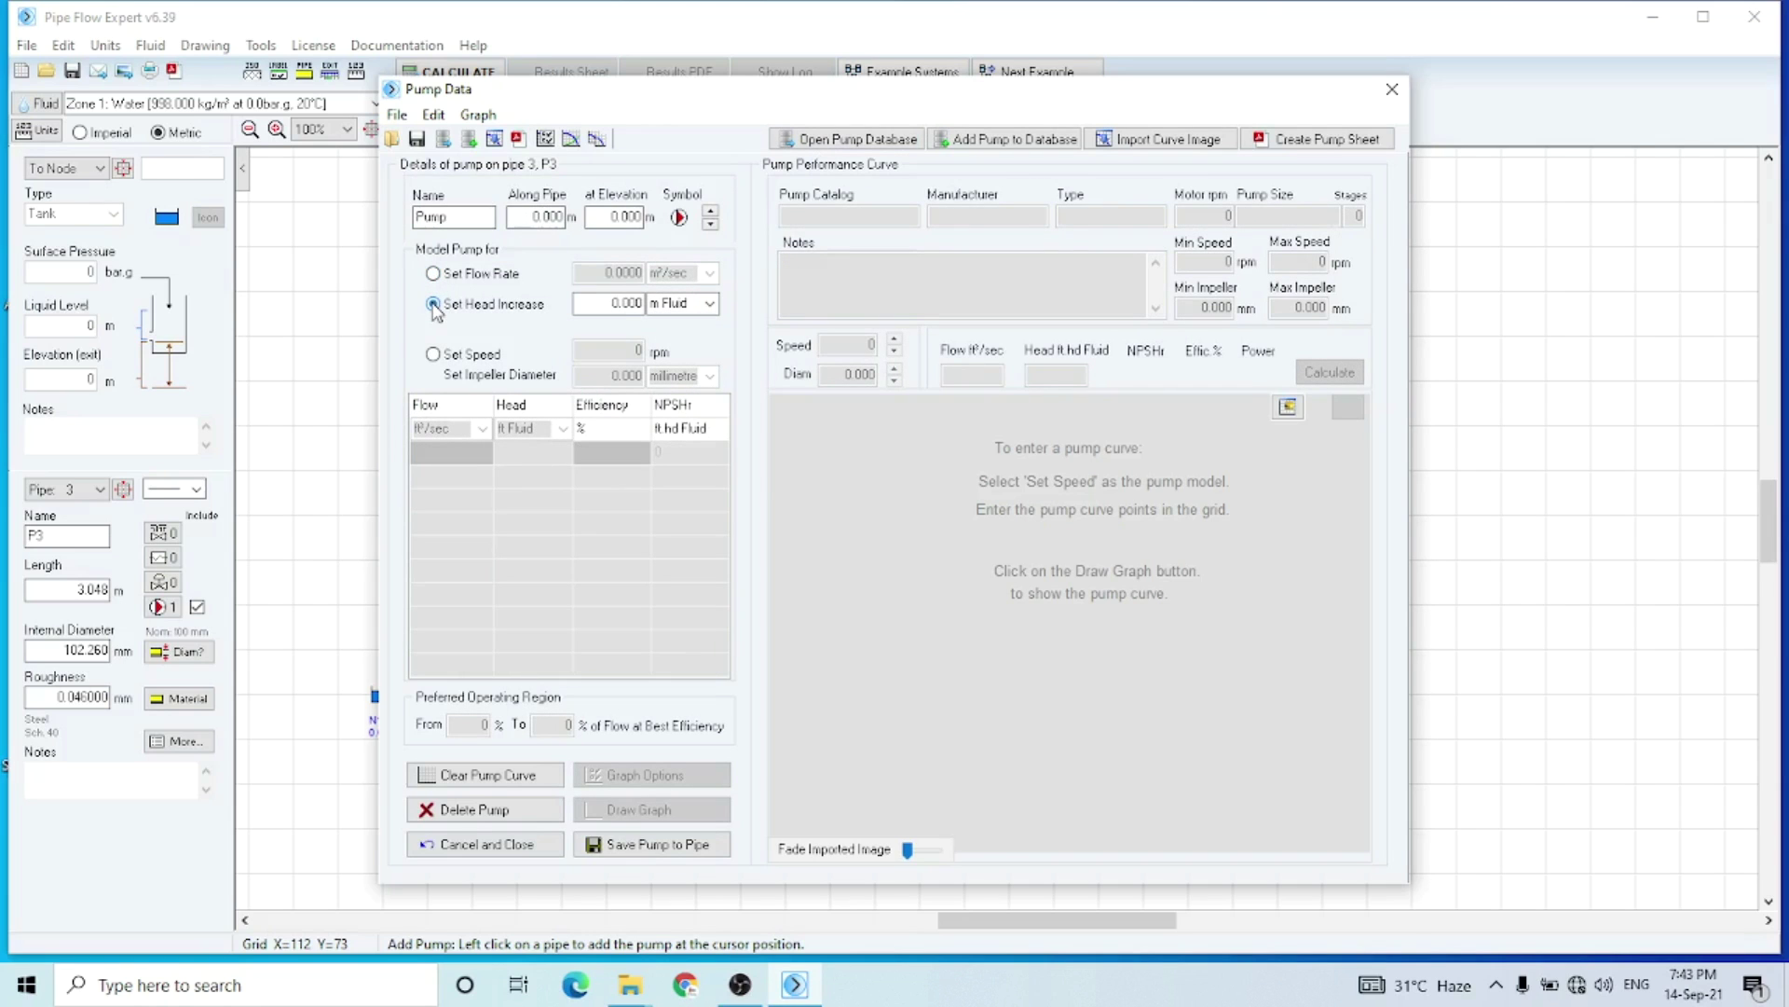
left_click(433, 274)
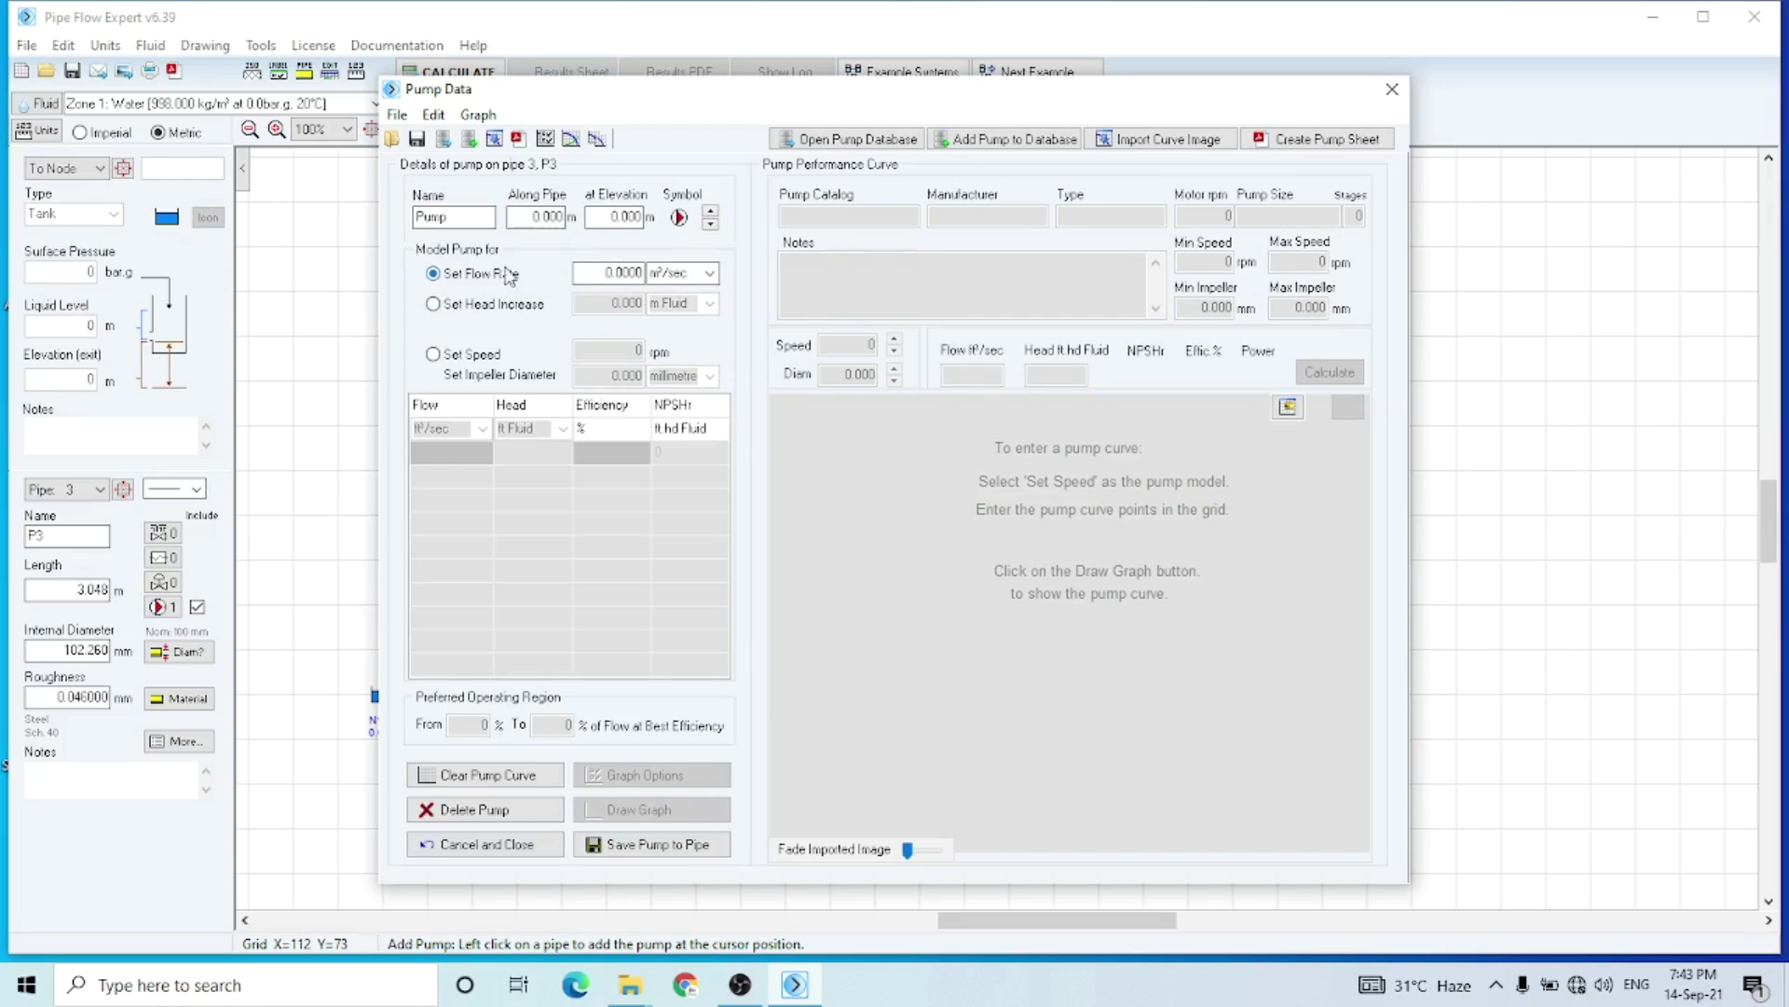
left_click(712, 274)
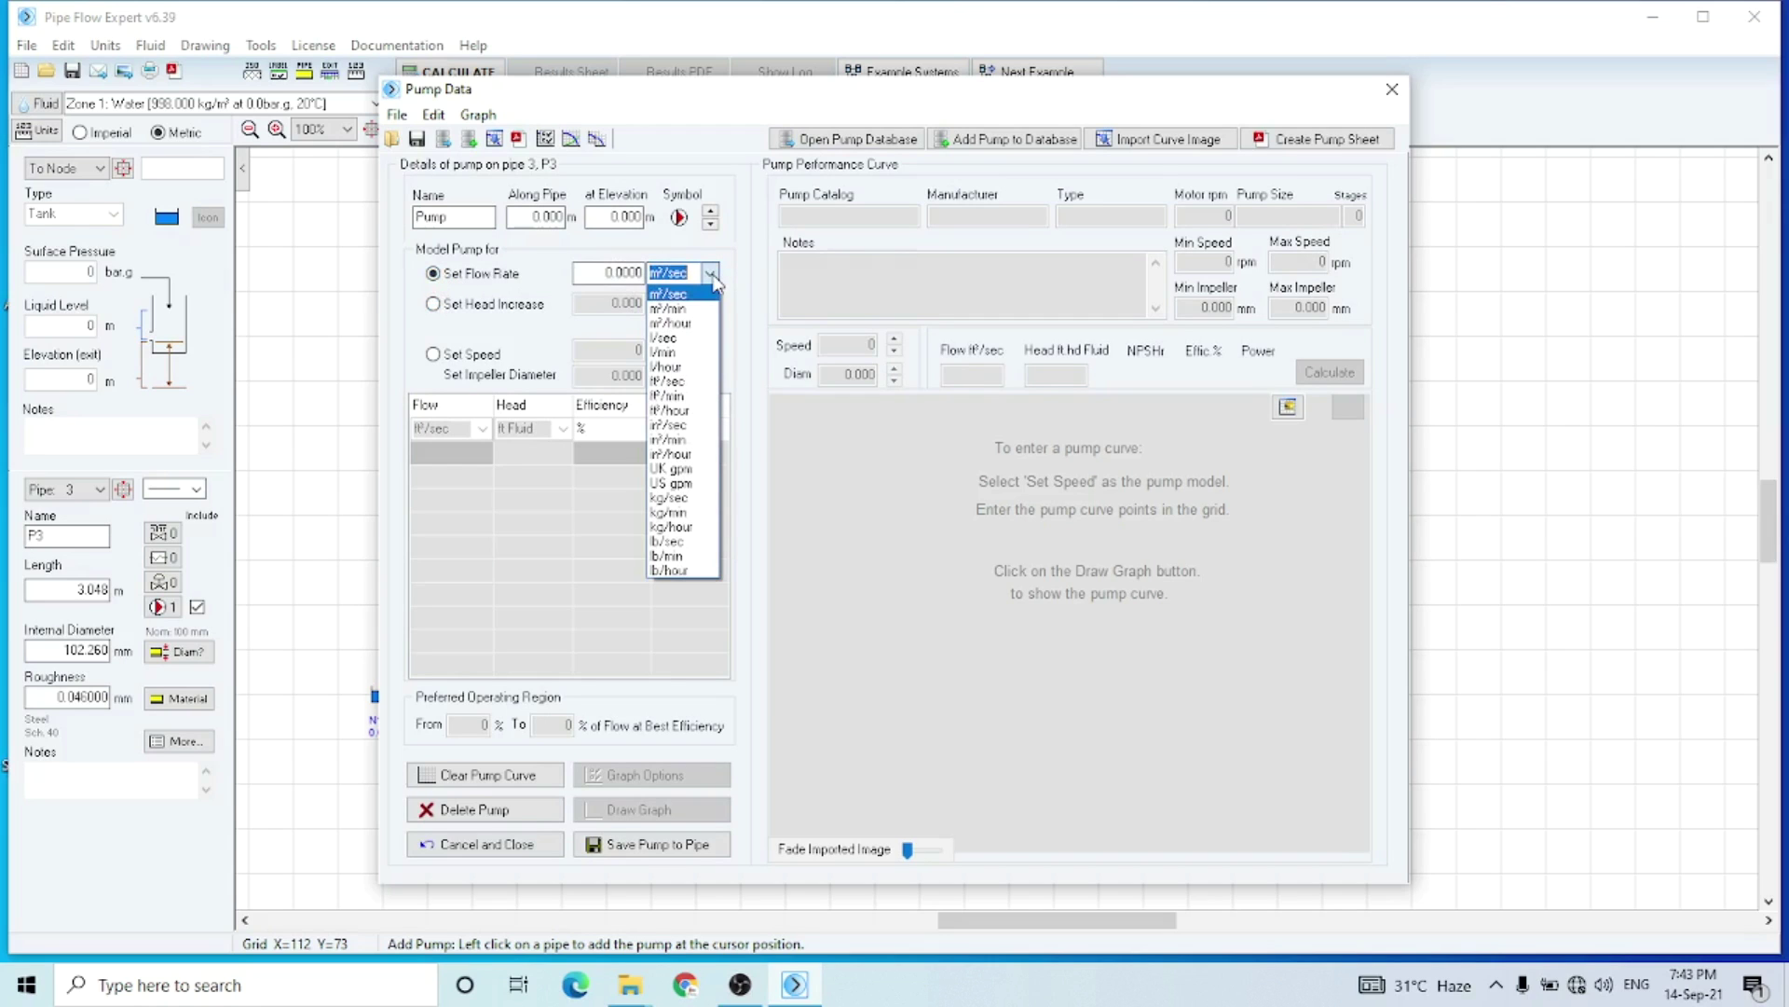
left_click(685, 368)
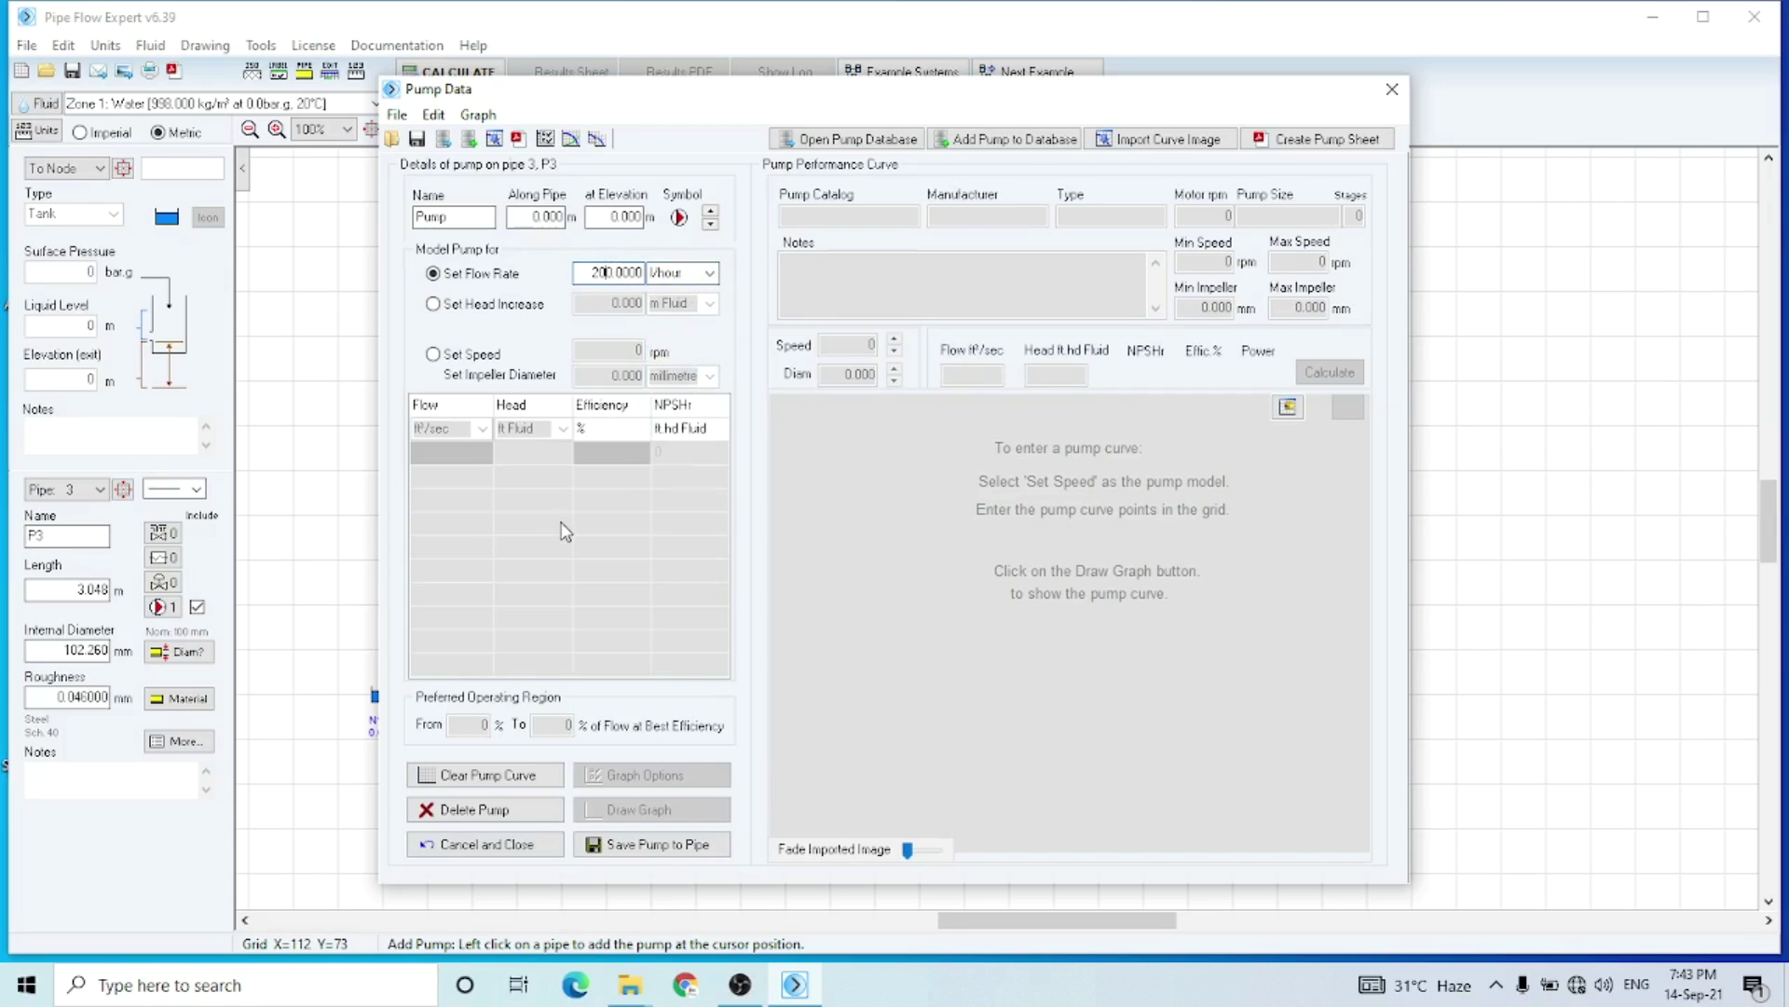
left_click(665, 845)
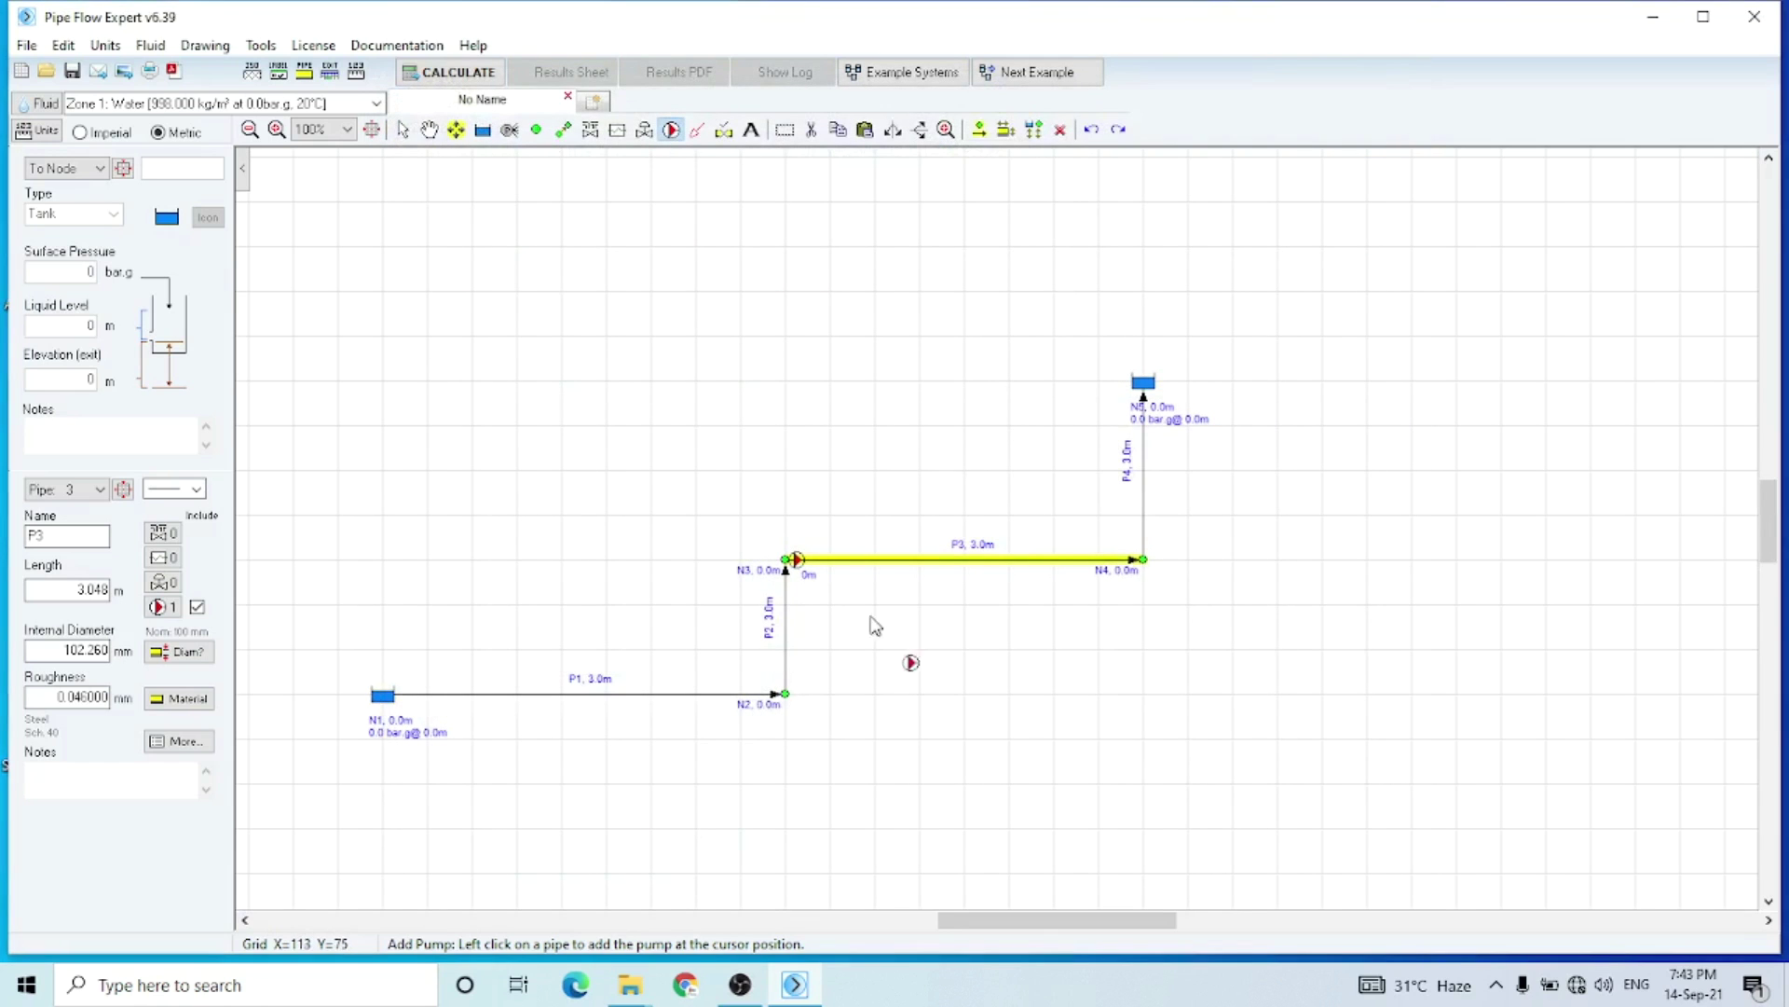
left_click(381, 699)
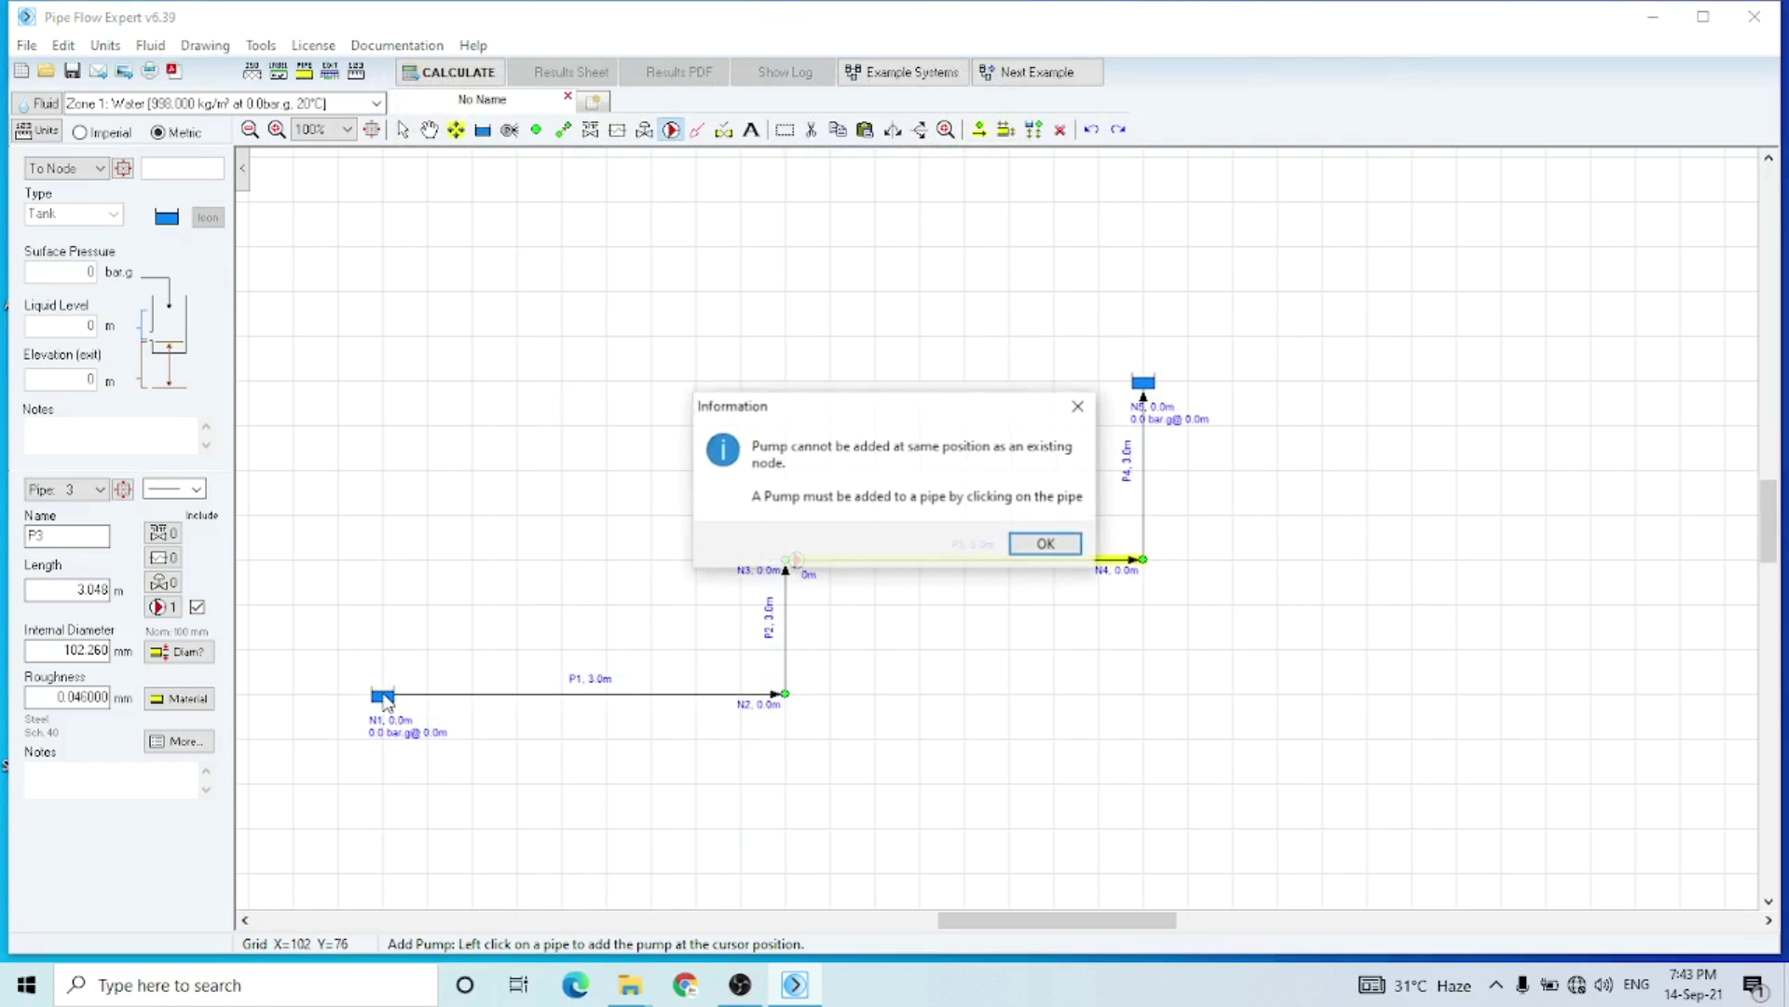
Give tank N1 the open-top trough symbol and a 2 m liquid level.
left_click(1044, 545)
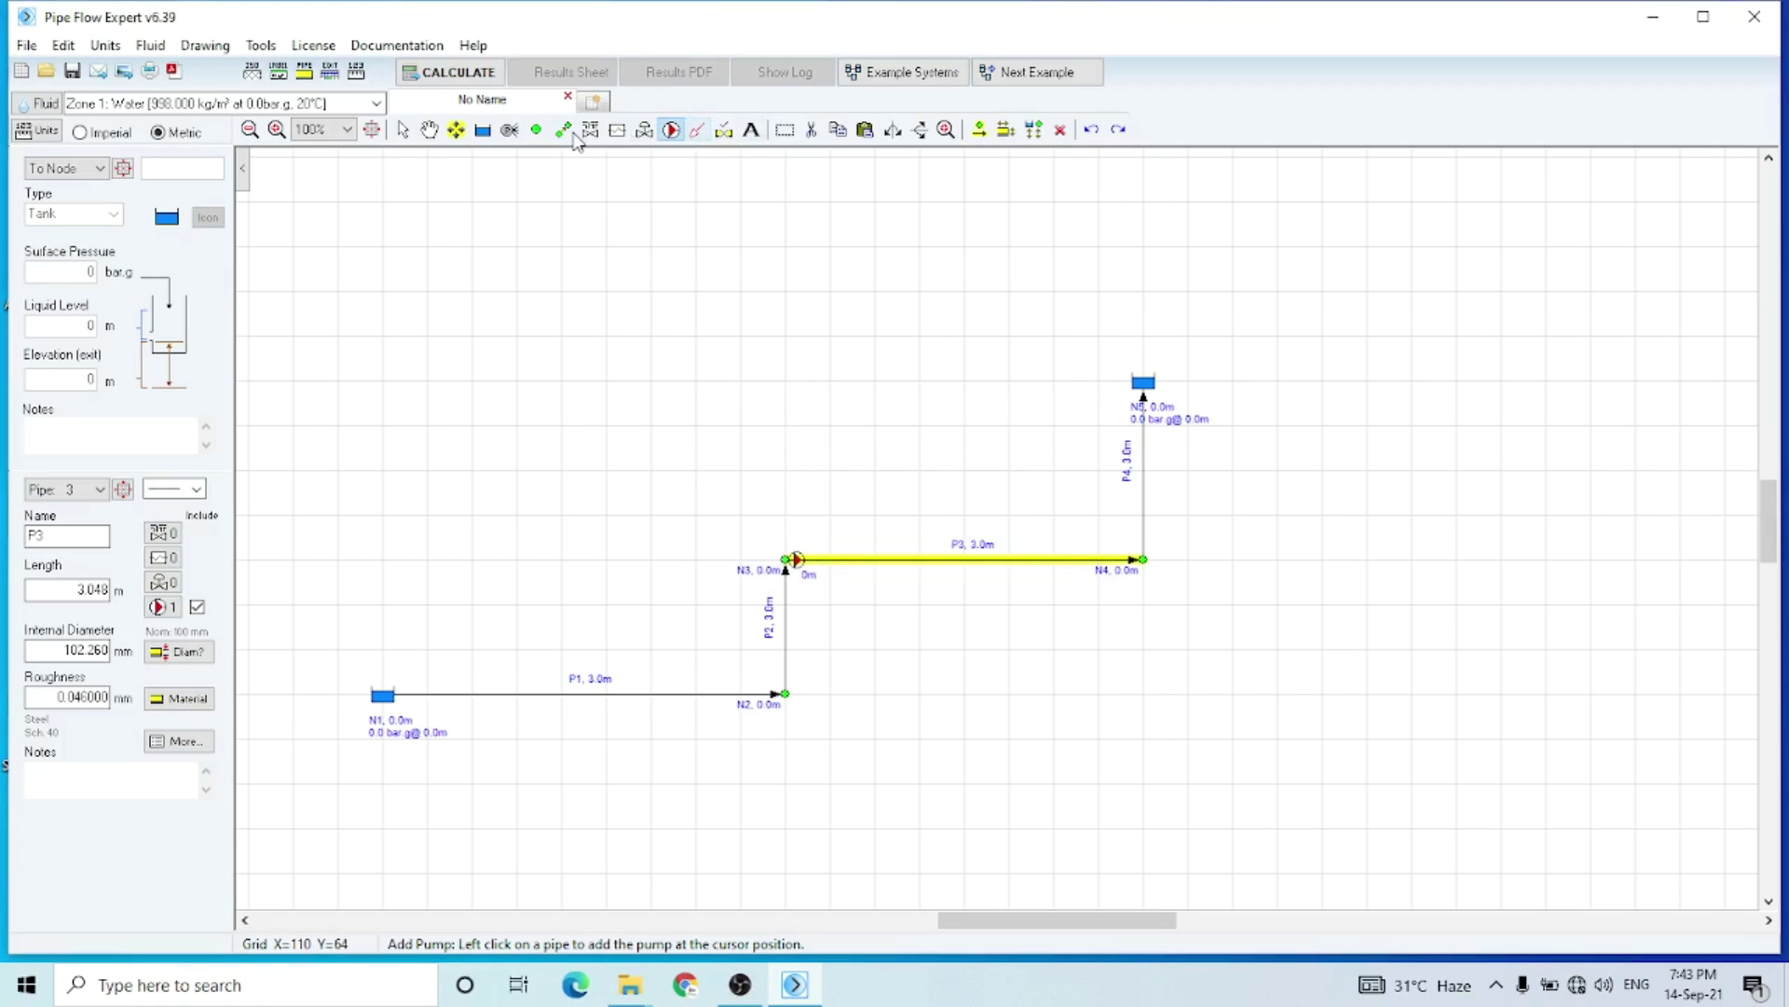
left_click(404, 131)
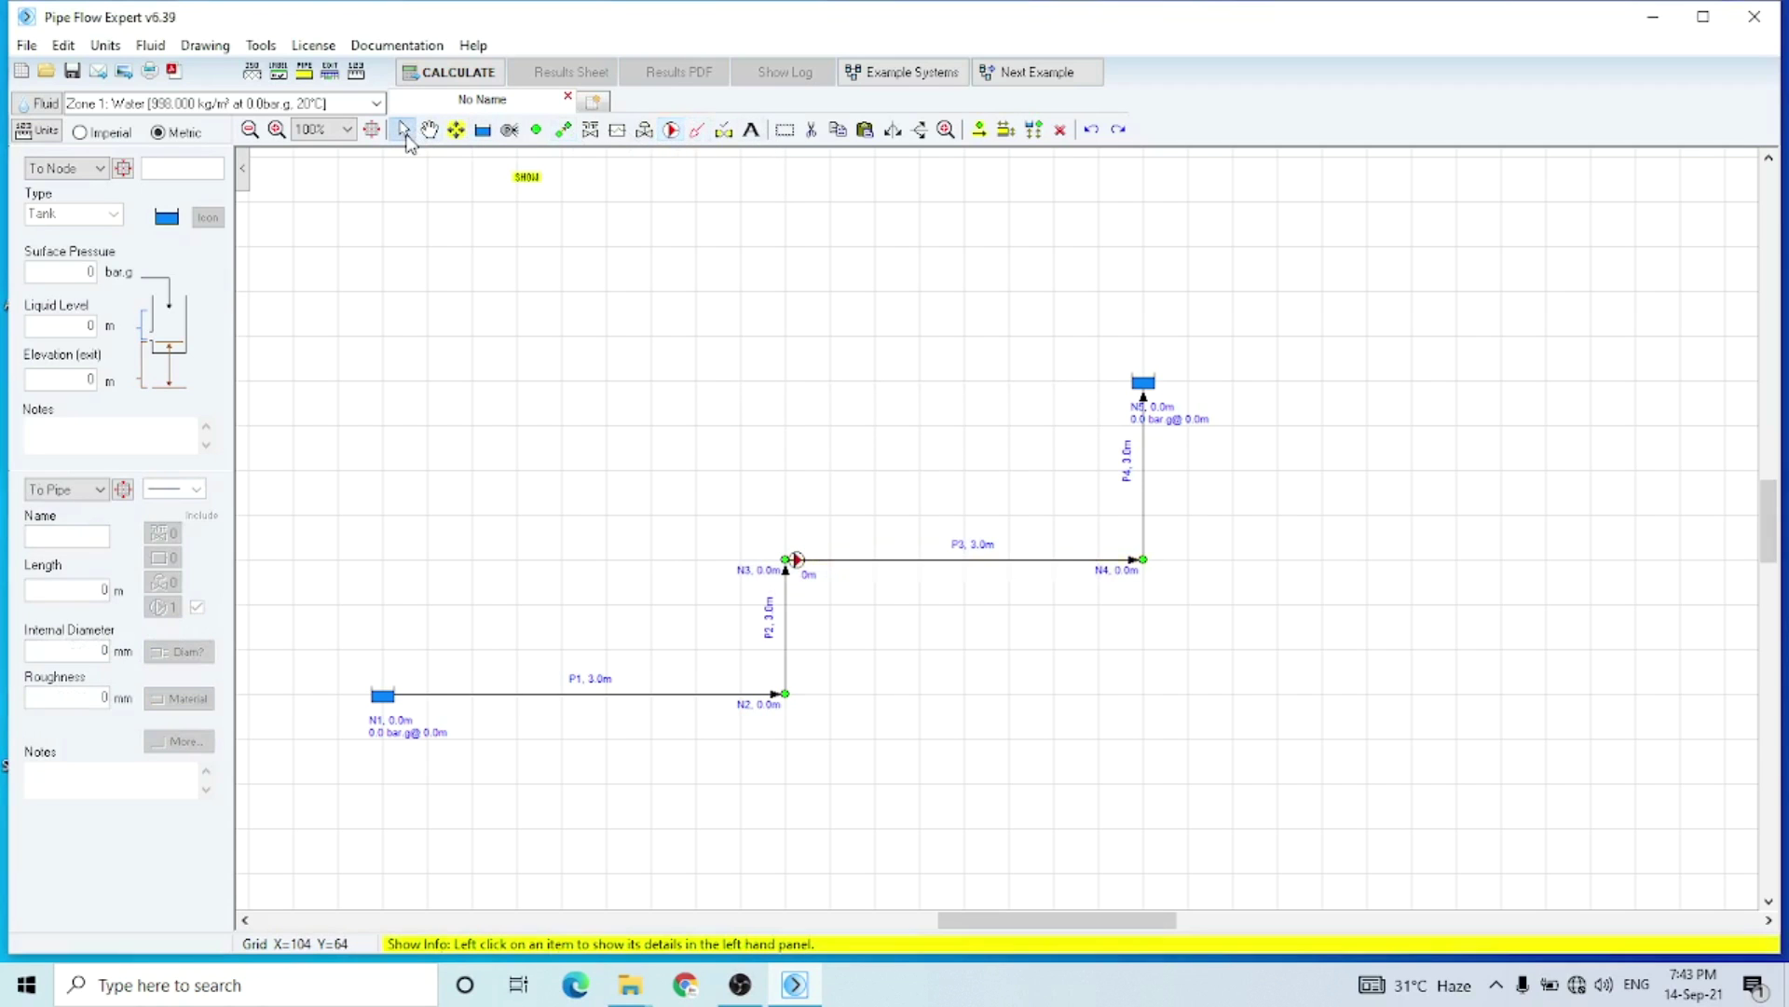
left_click(386, 701)
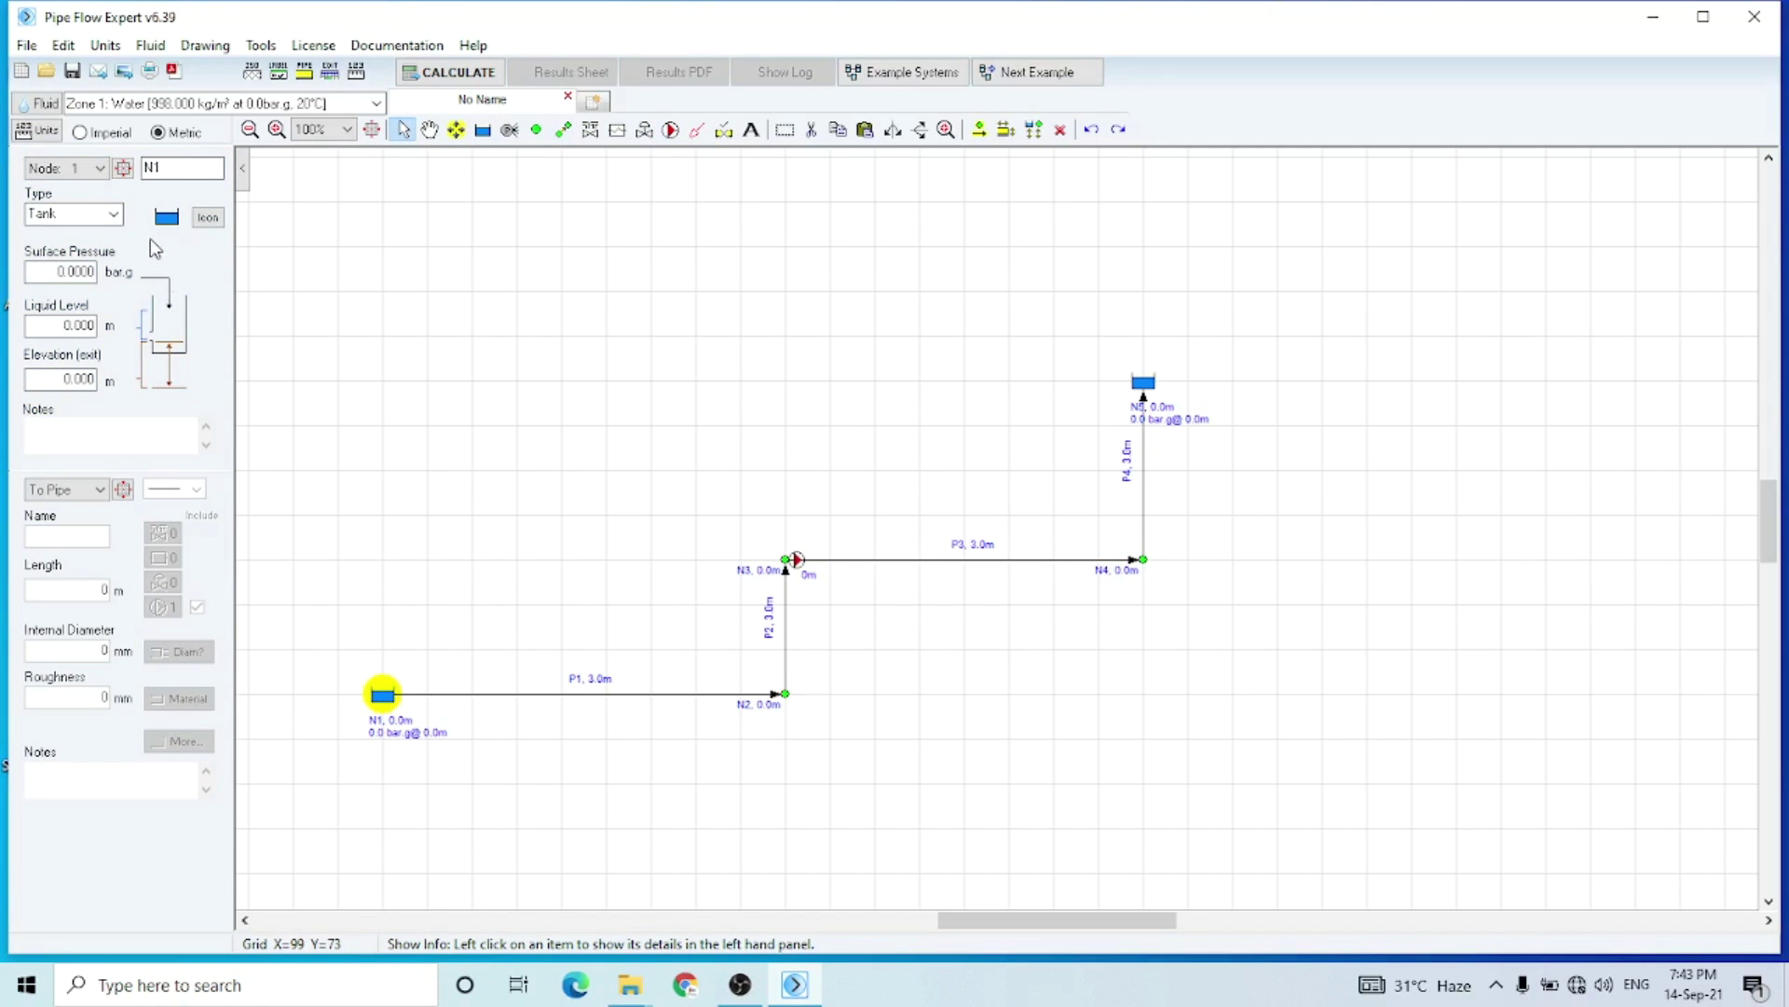
left_click(216, 222)
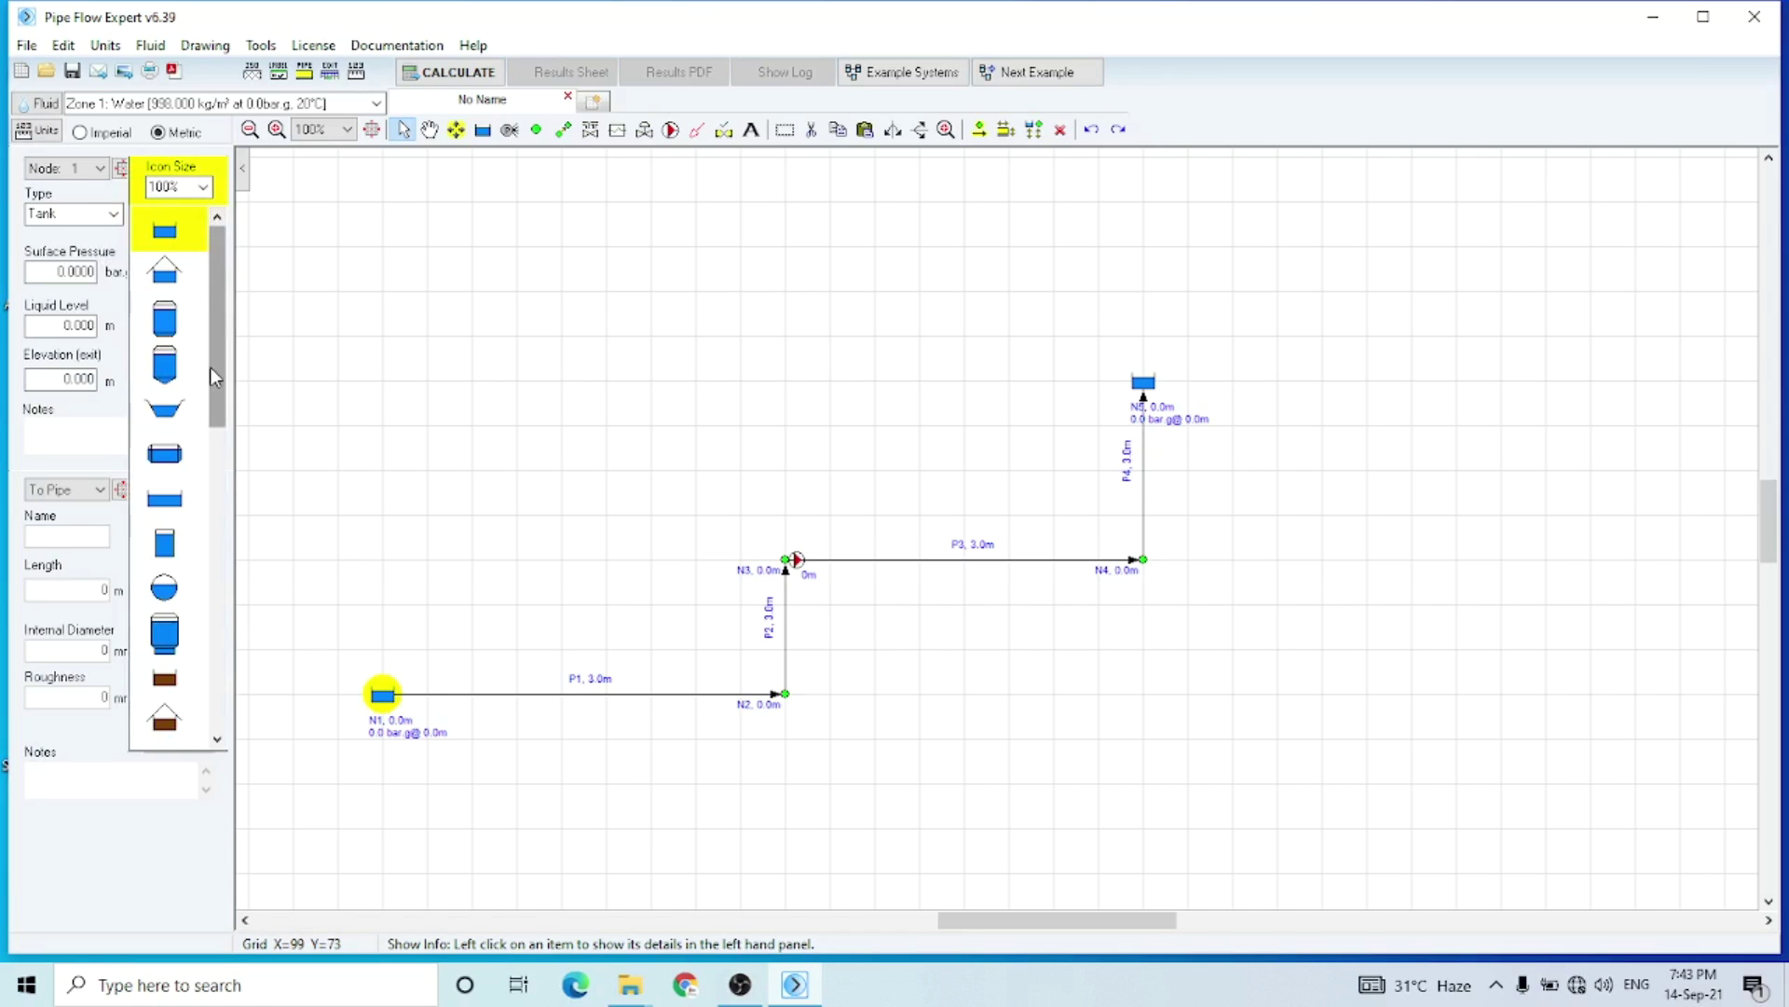
left_click(164, 417)
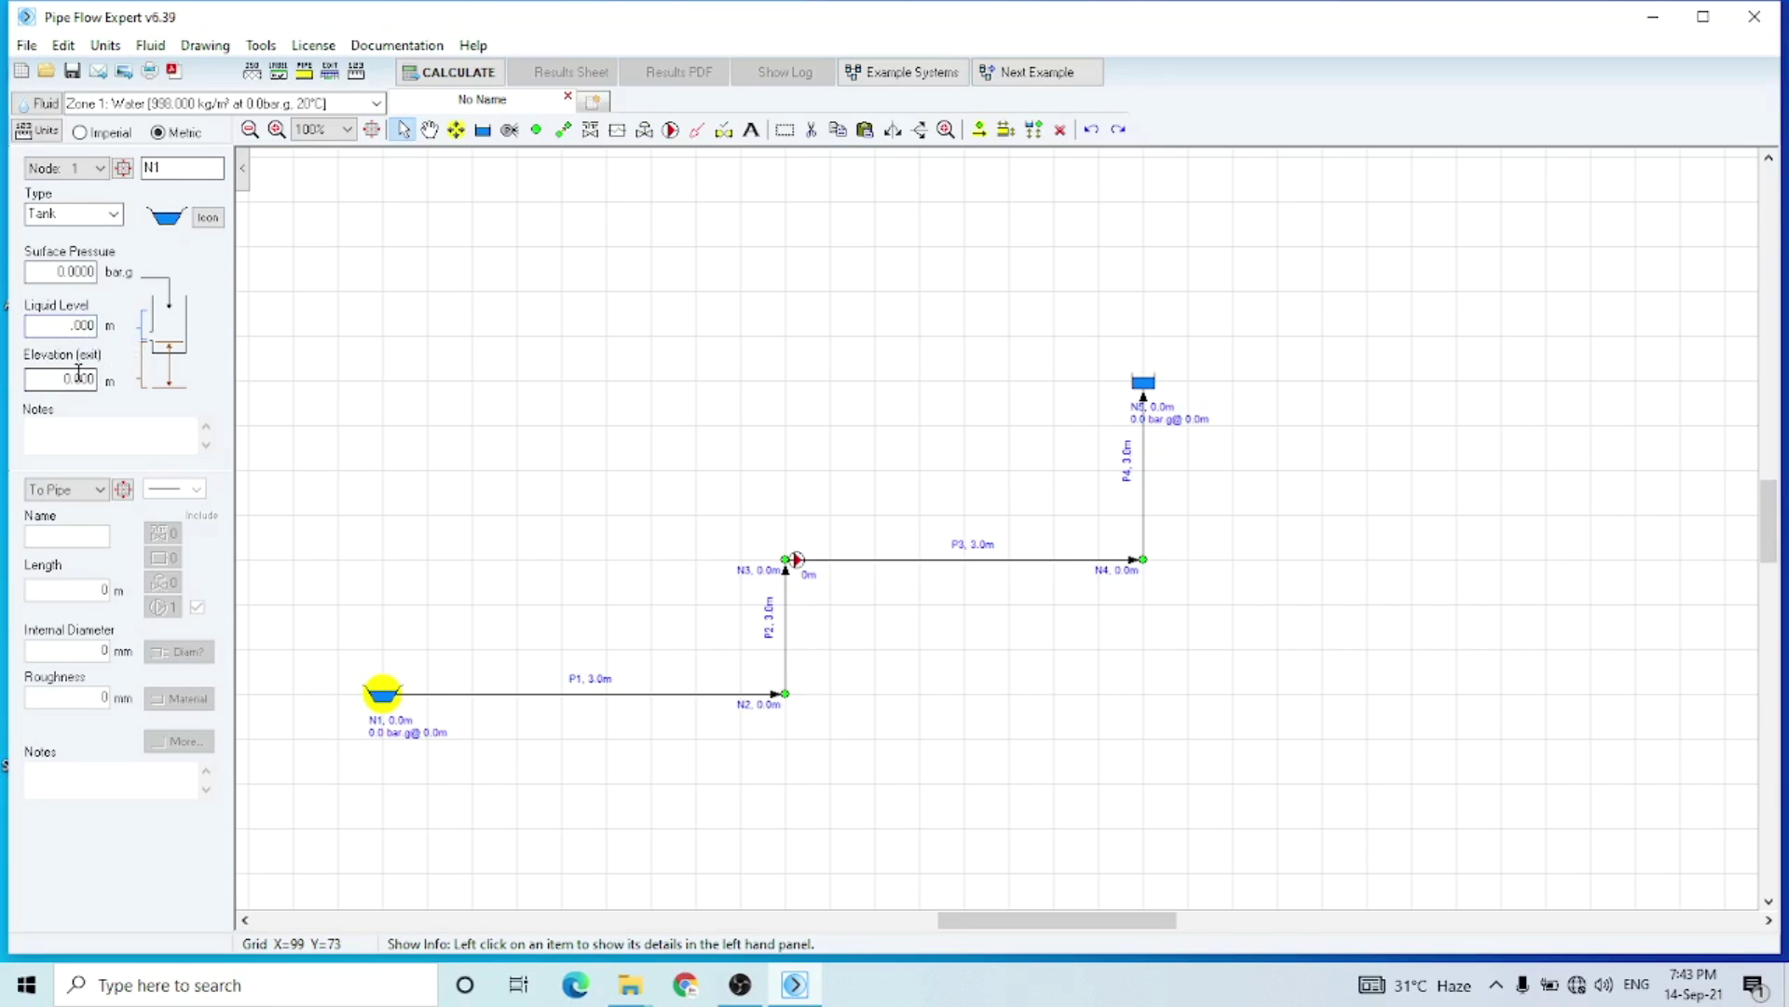
type("2")
mouse_move(522, 693)
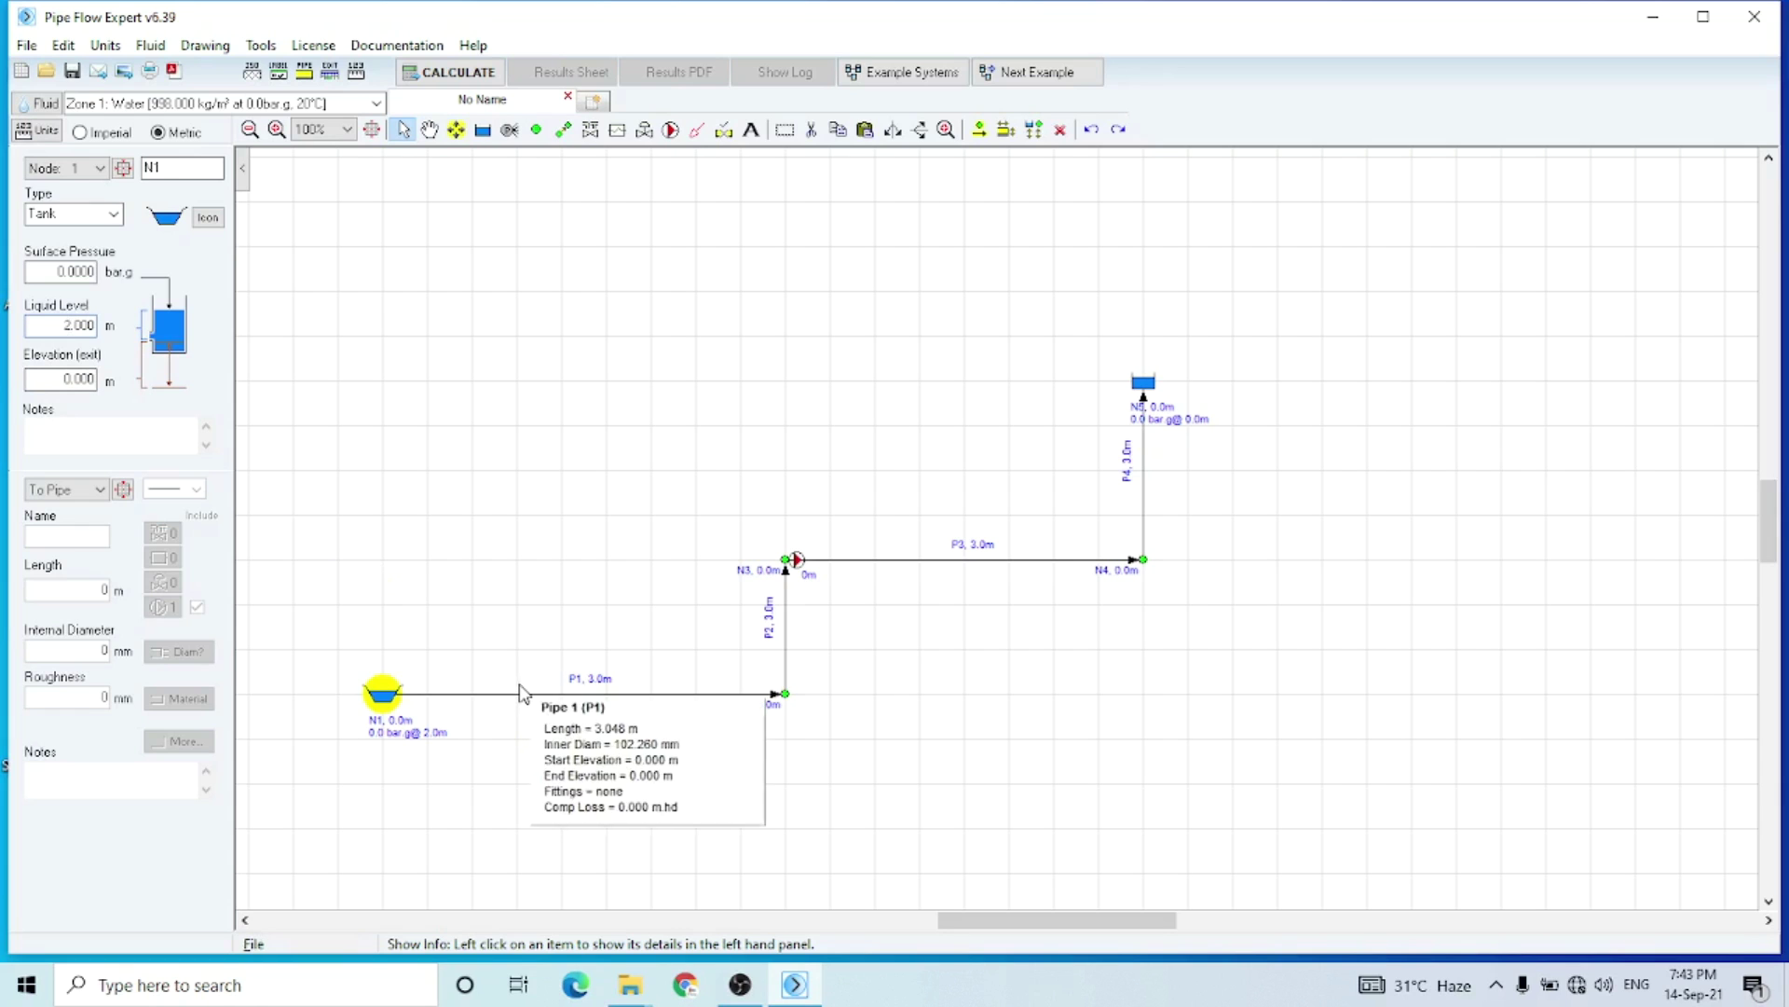
left_click(524, 694)
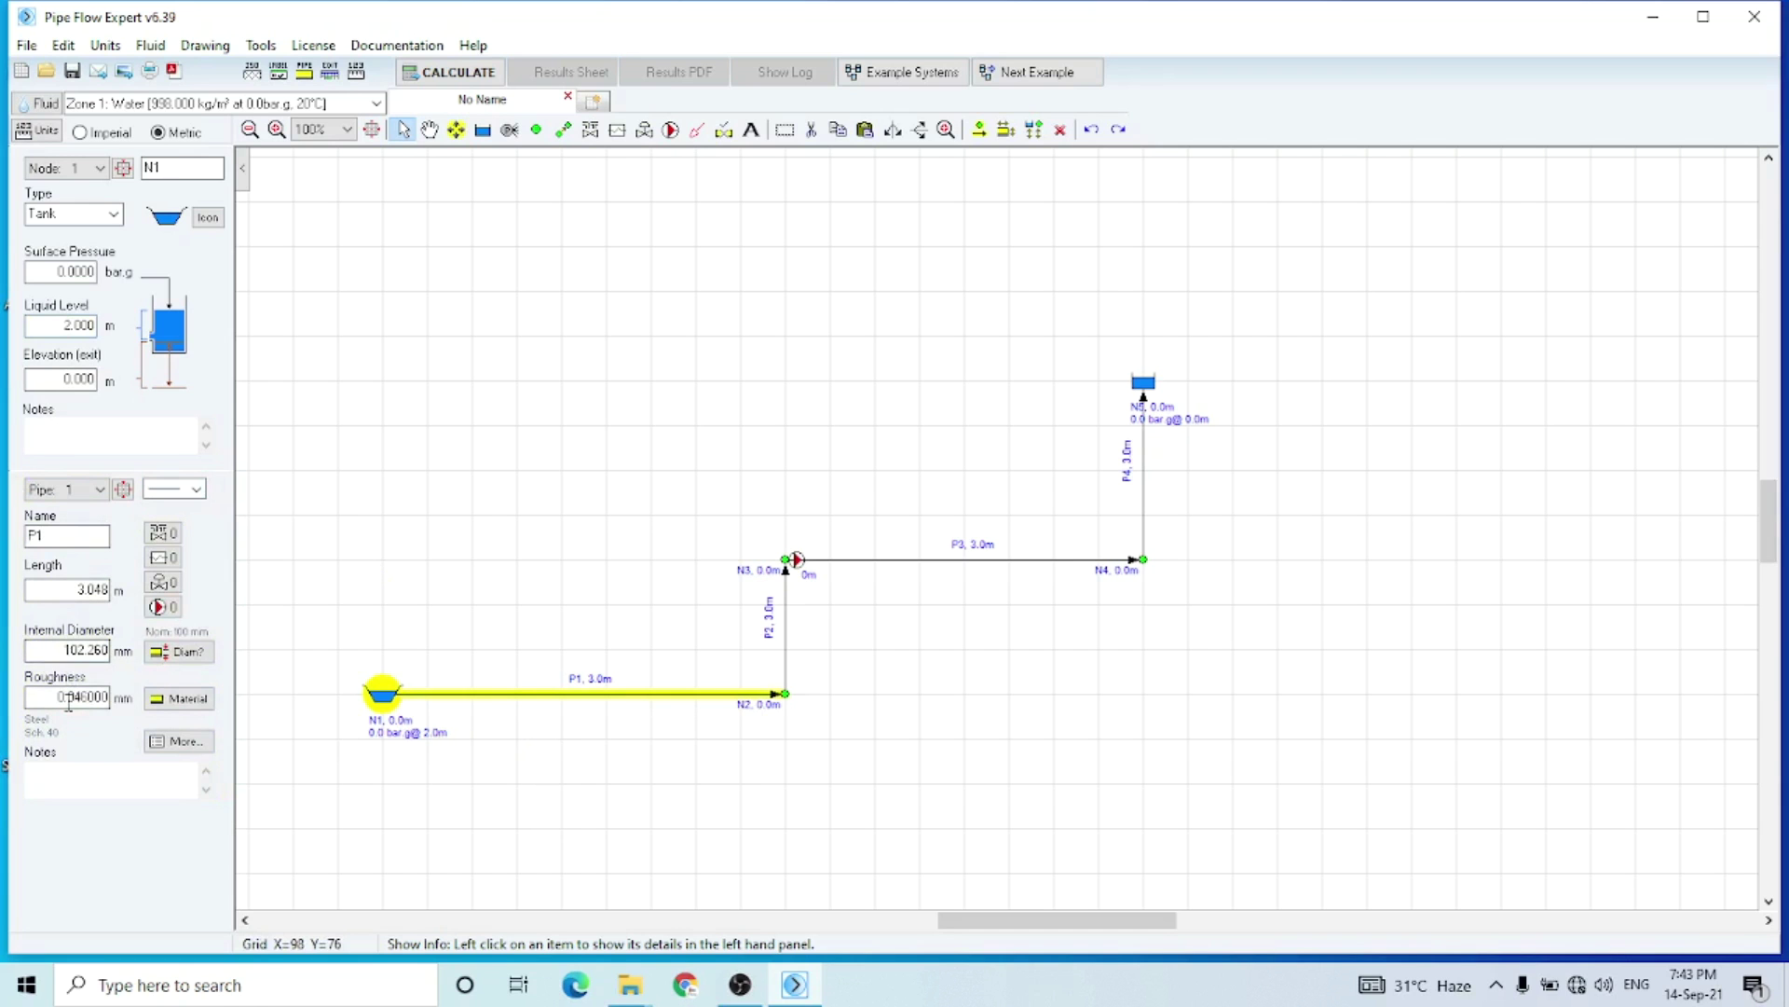
Add two 45° elbows to pipe P1's fittings, leaving its material unchanged.
left_click(186, 698)
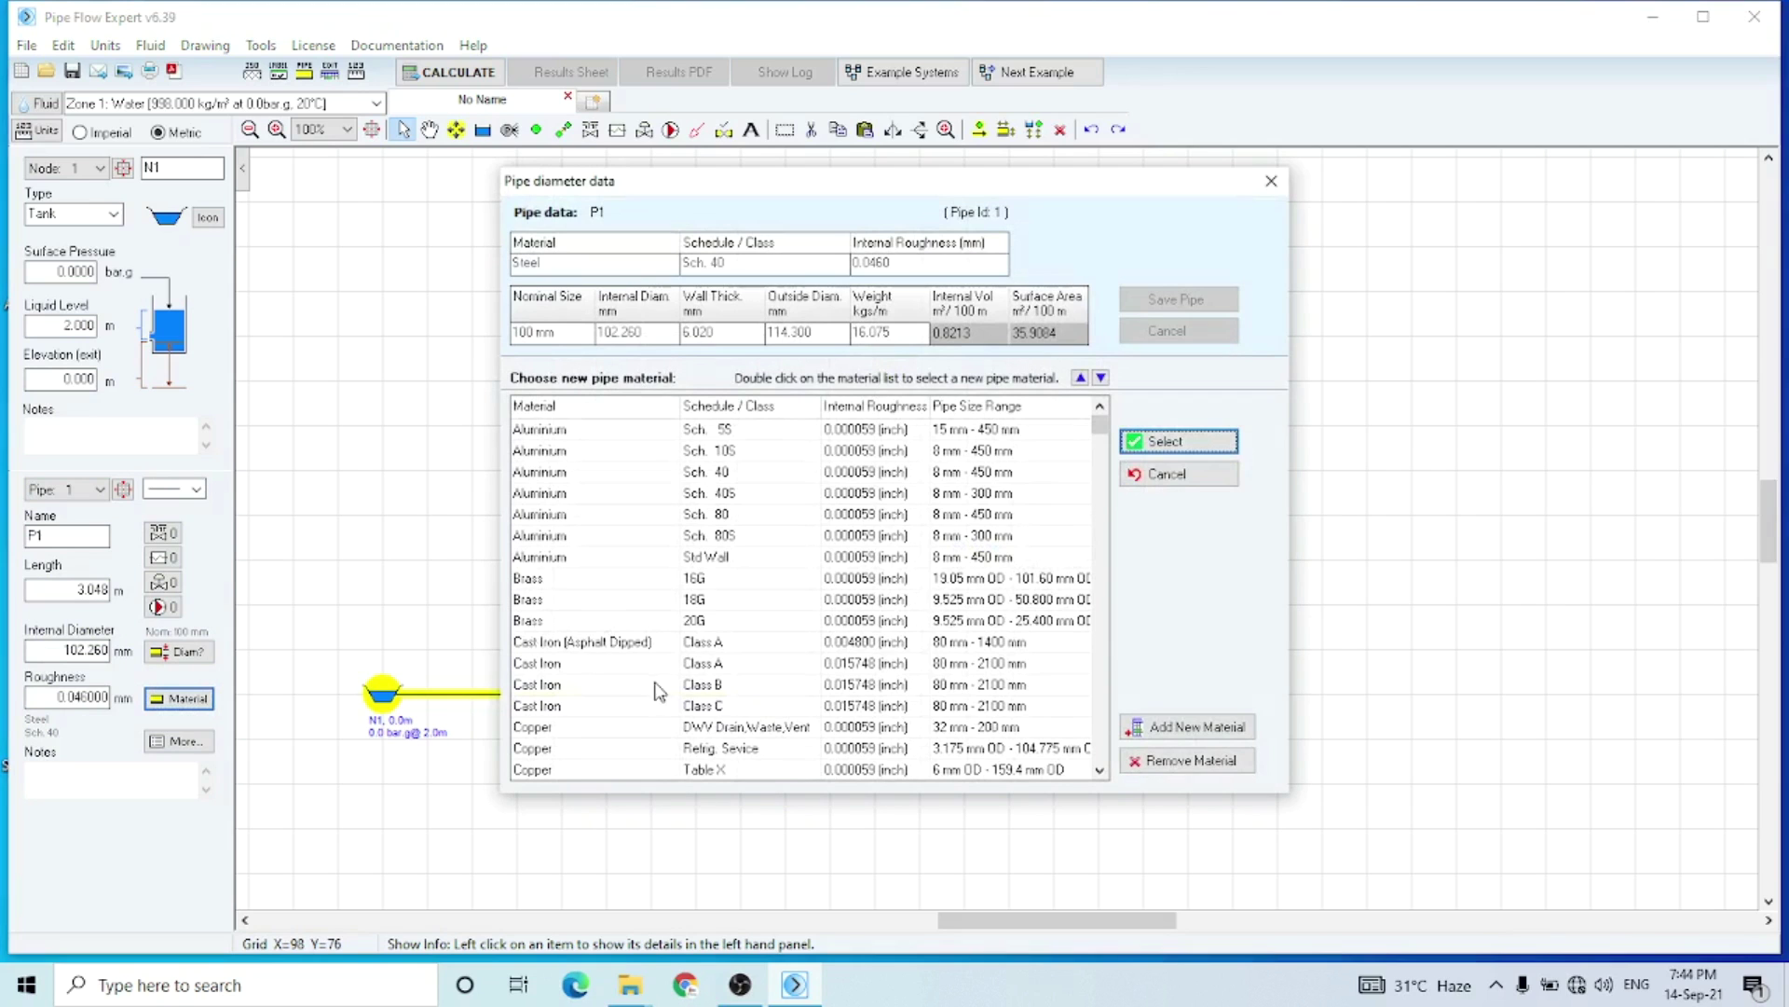
left_click(1271, 180)
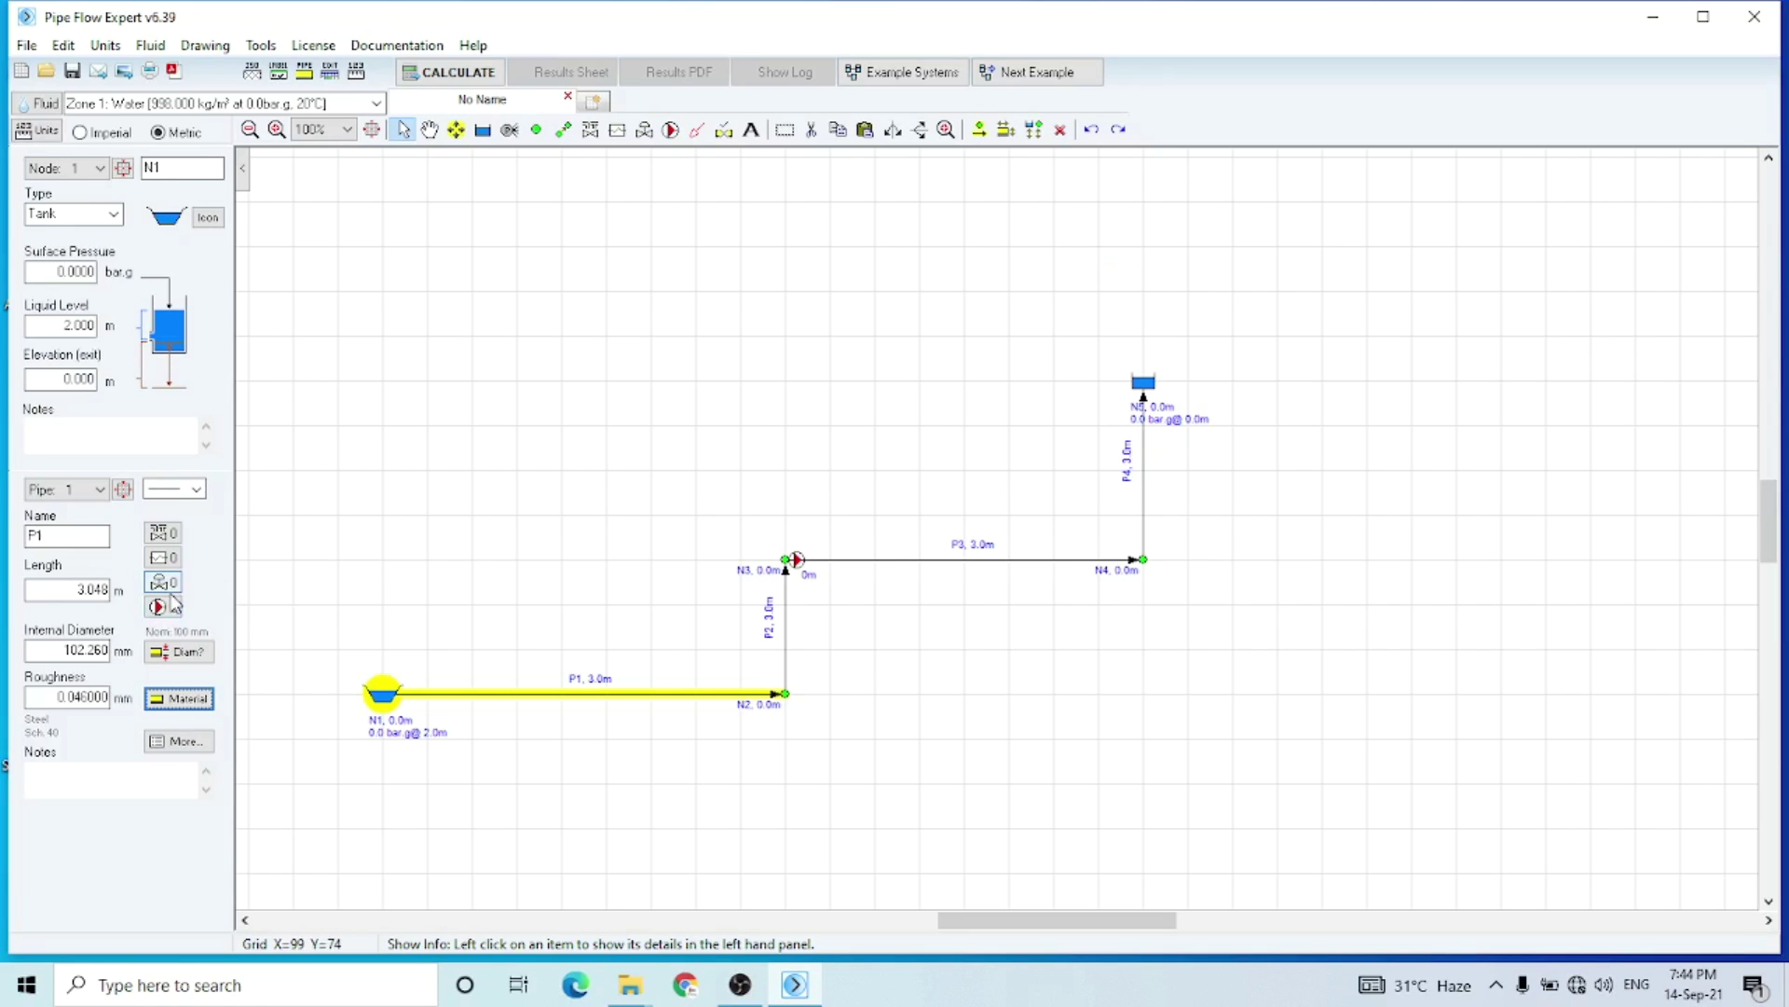
left_click(170, 535)
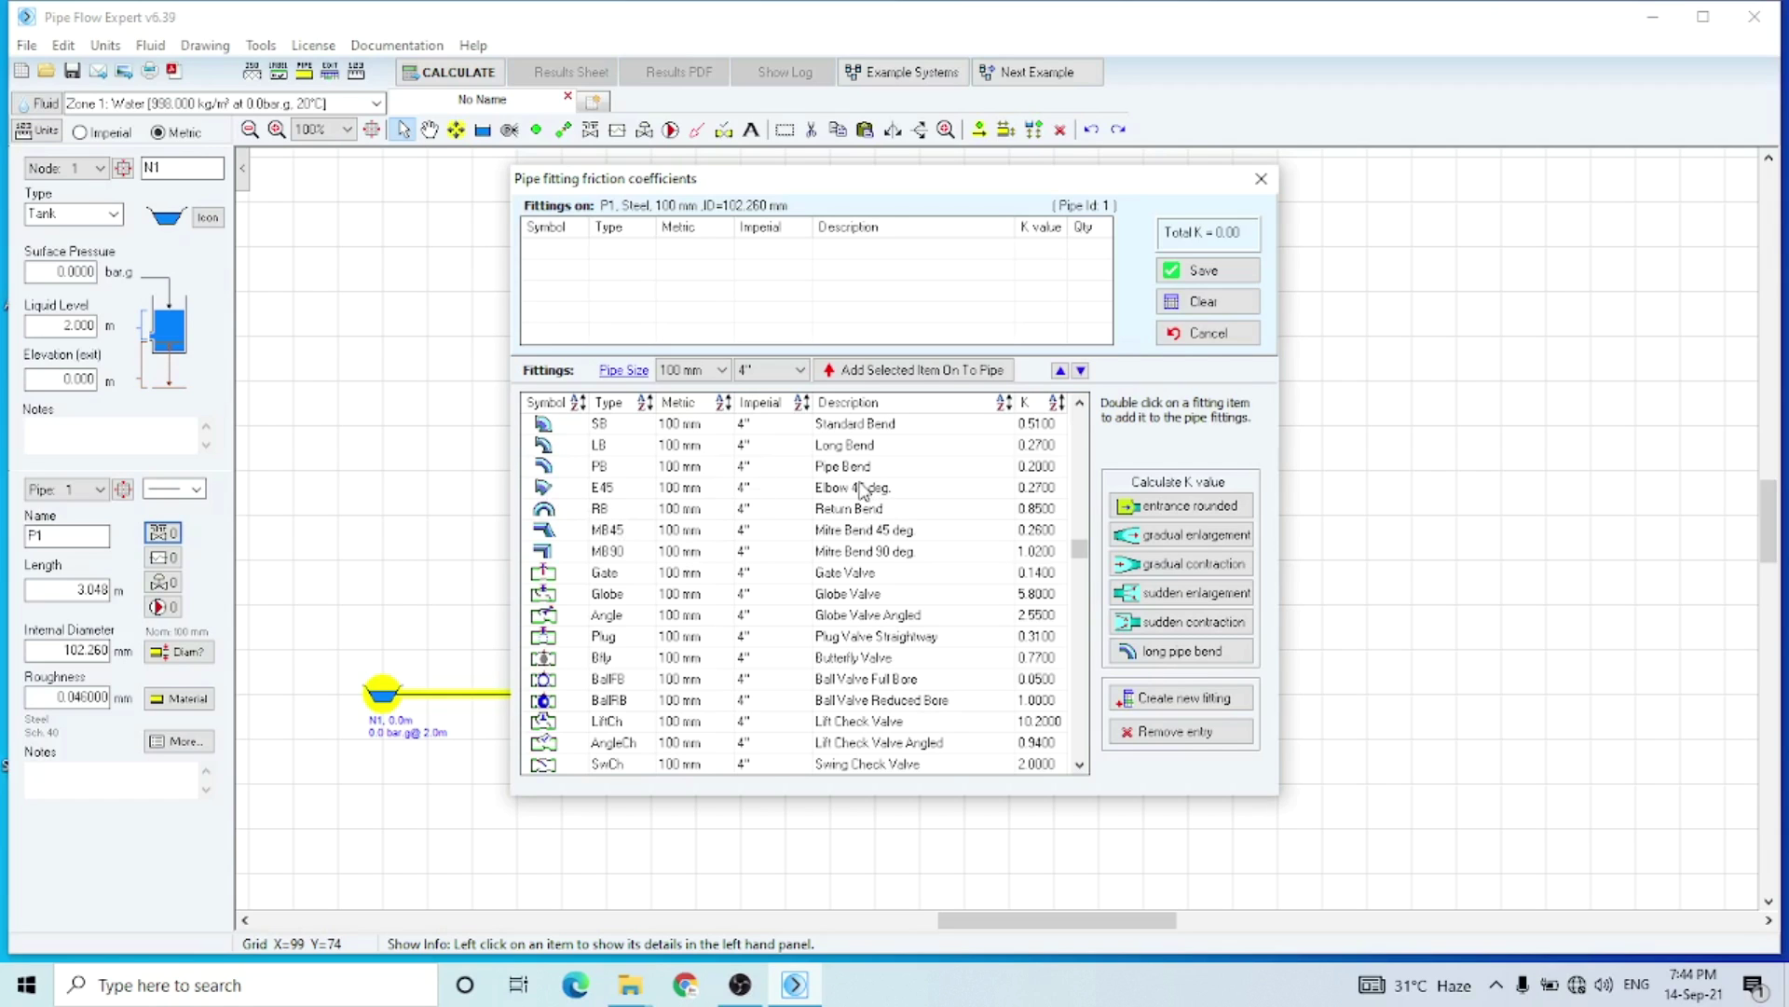
left_click(553, 491)
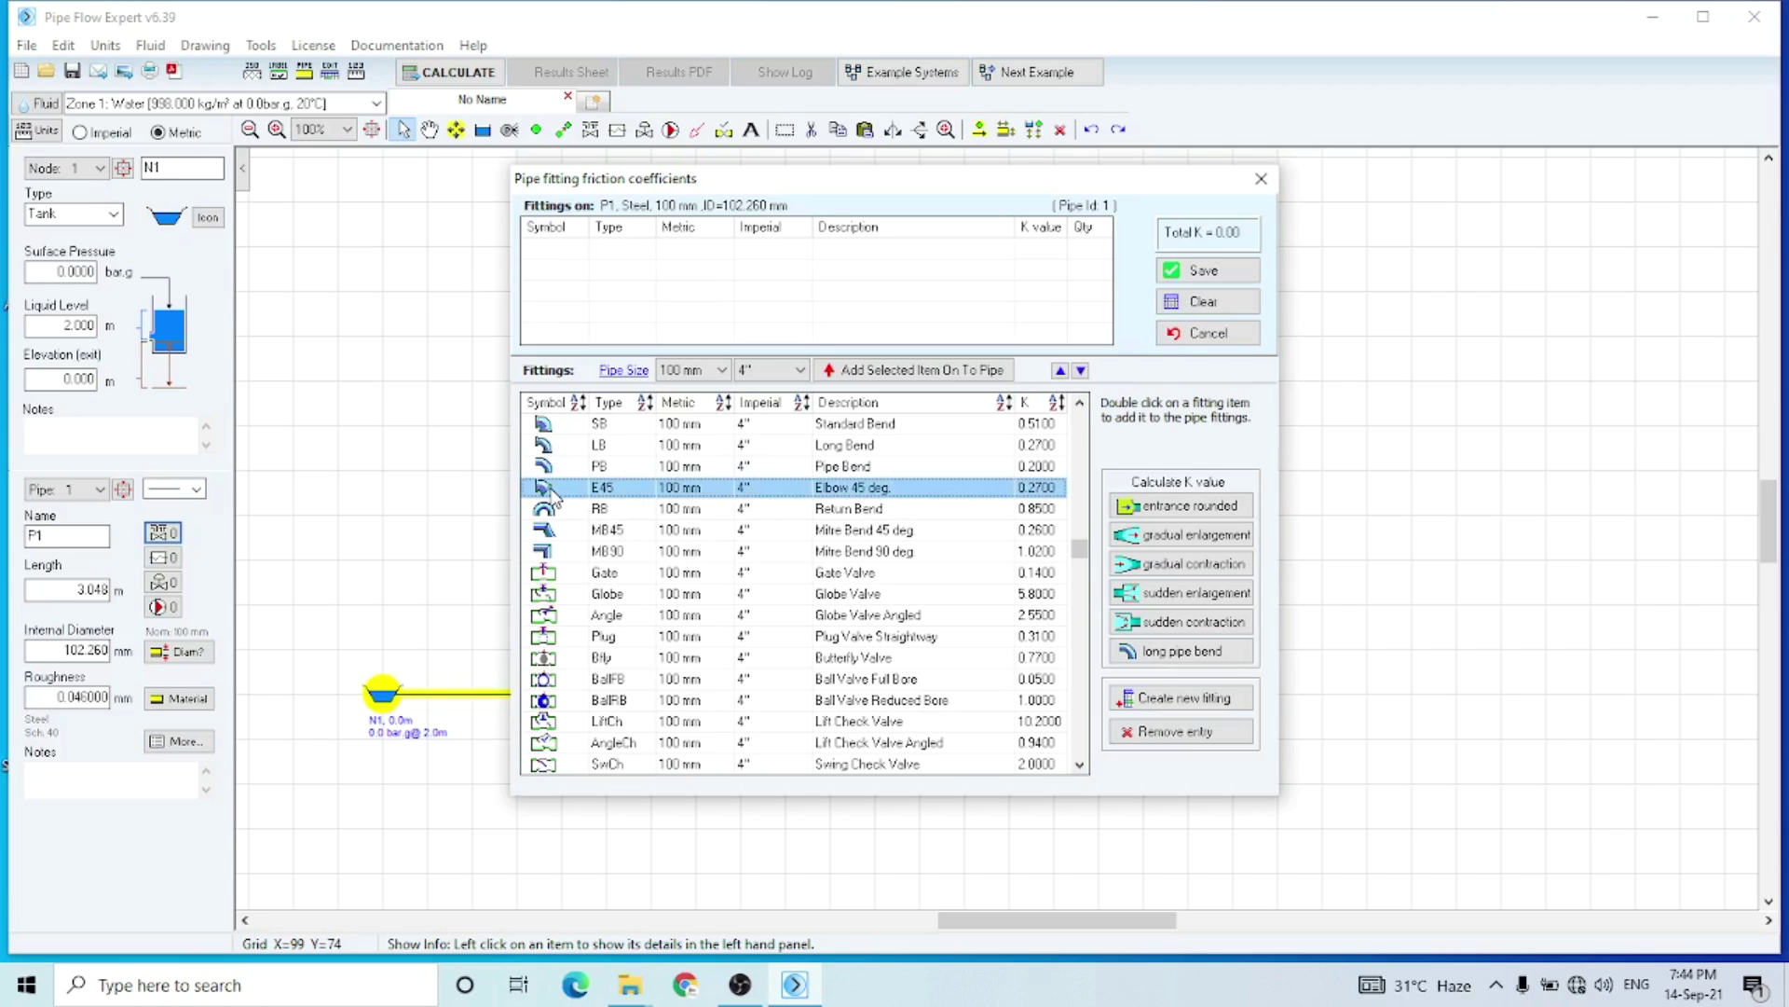
double_click(550, 489)
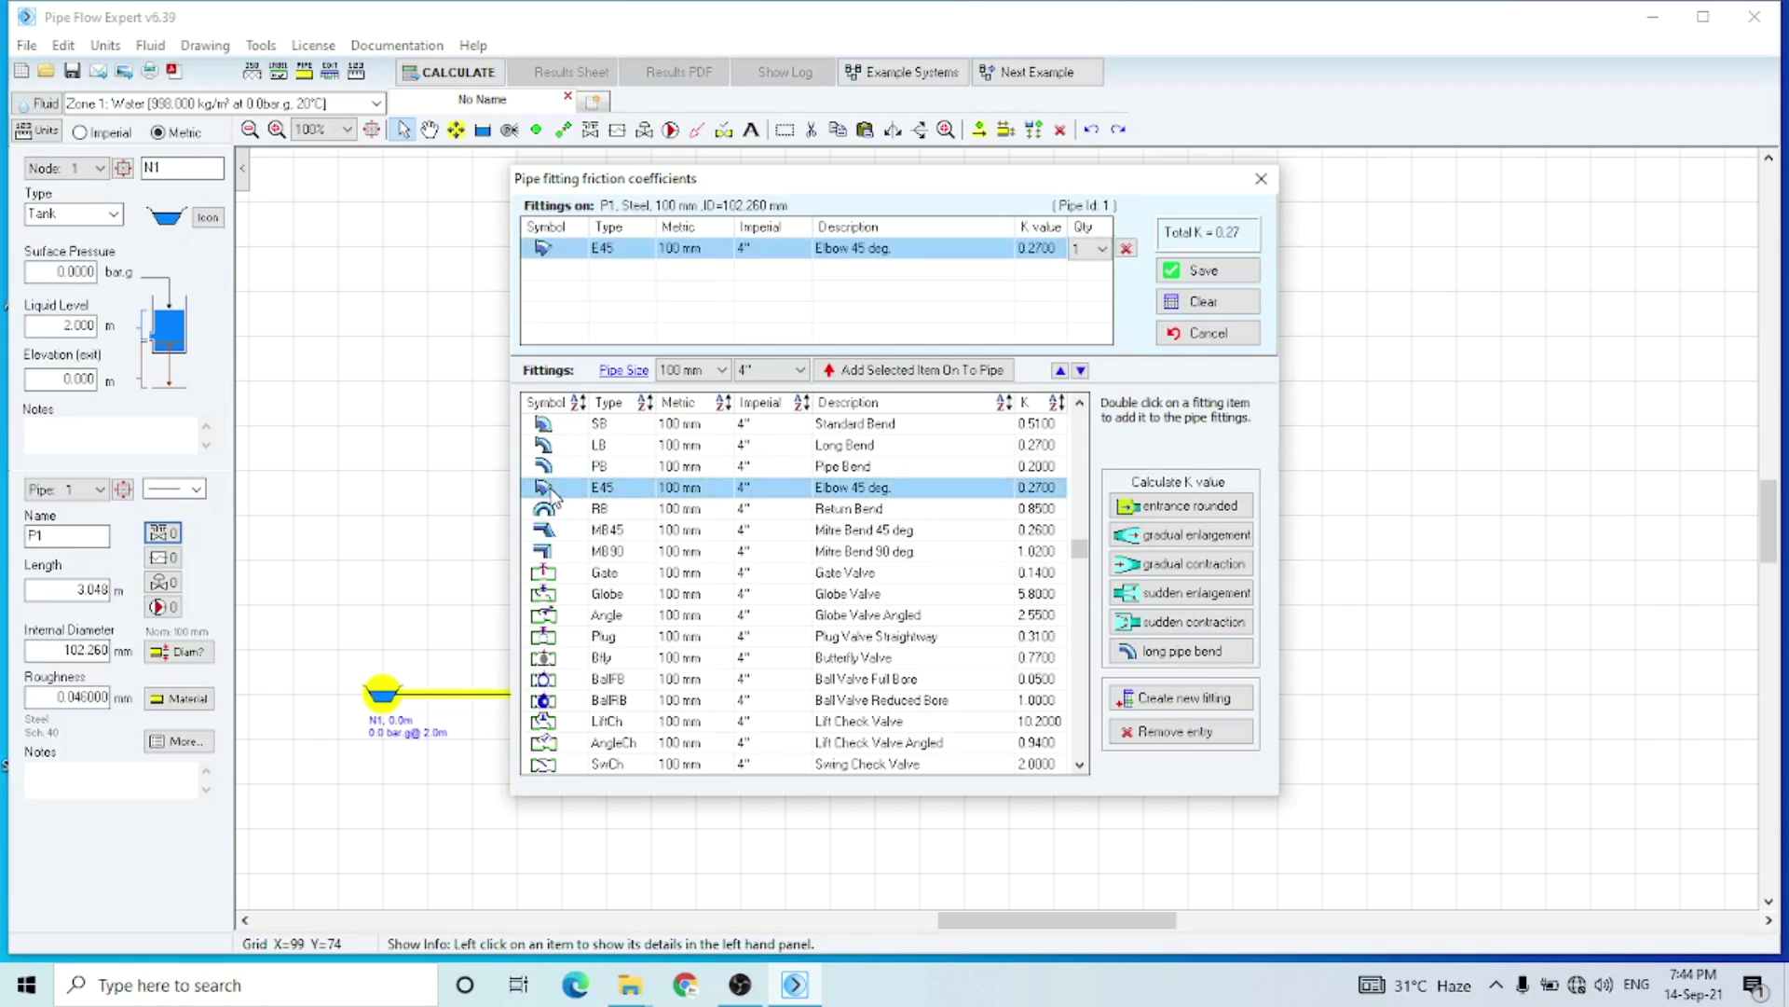
left_click(1102, 250)
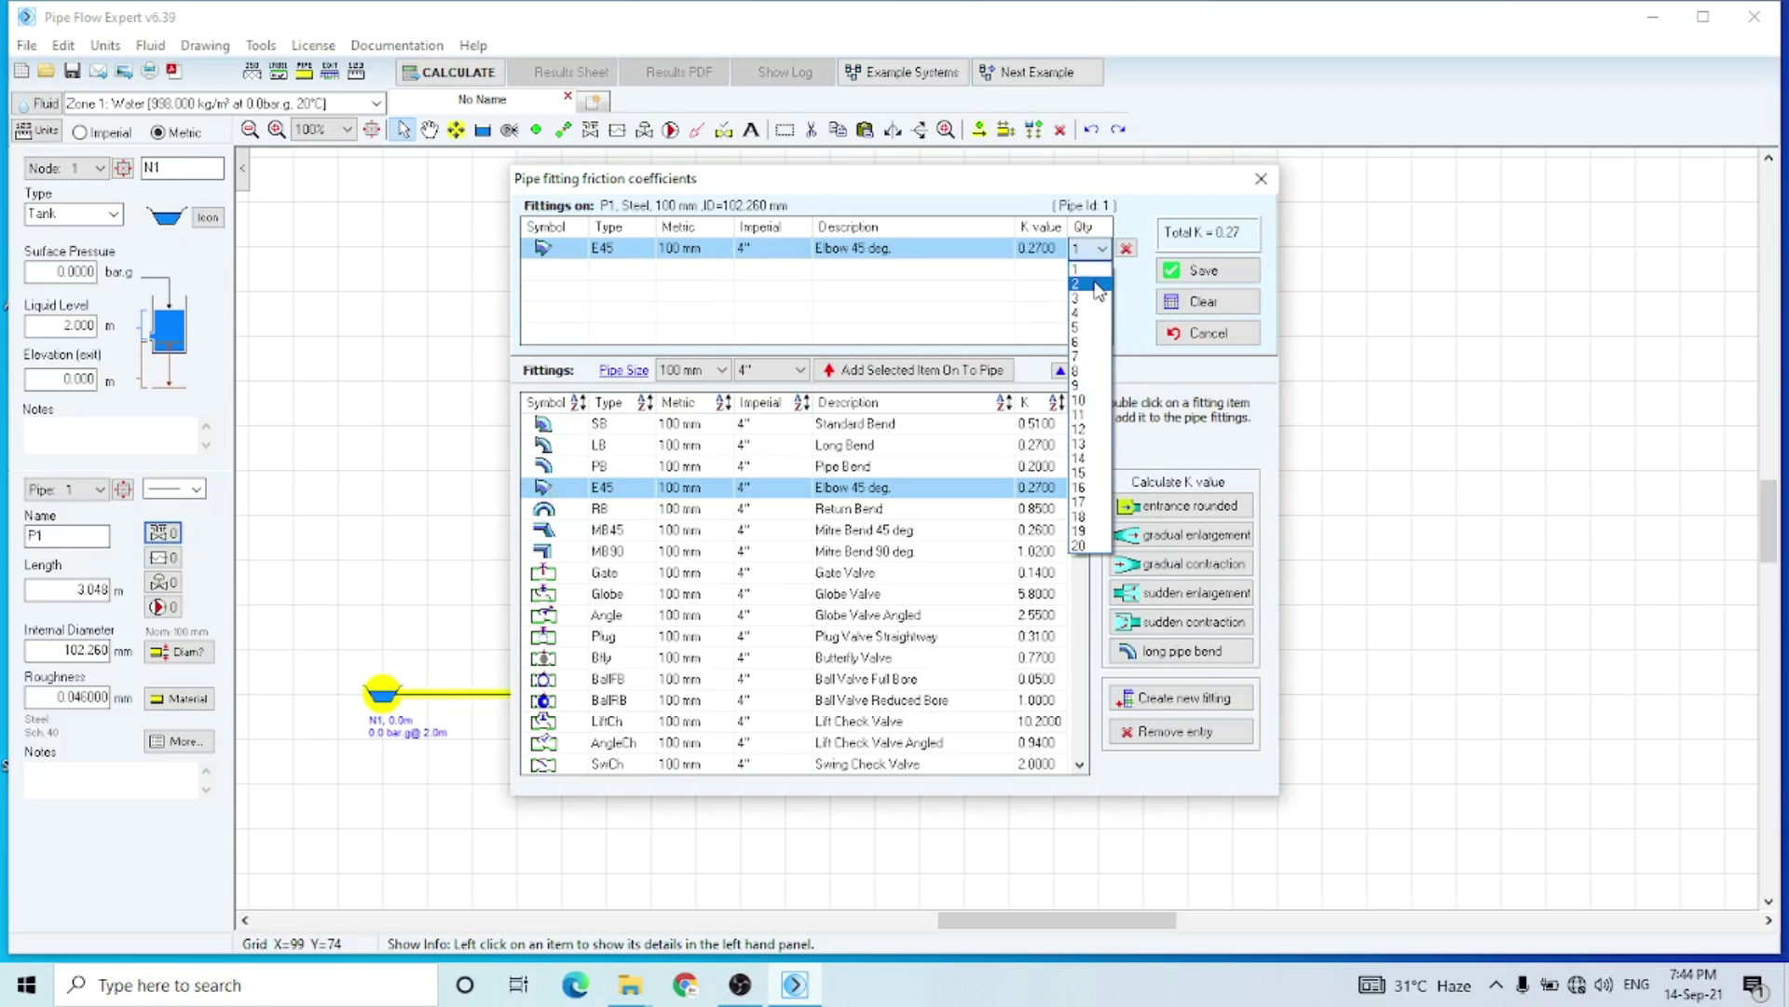
left_click(1099, 287)
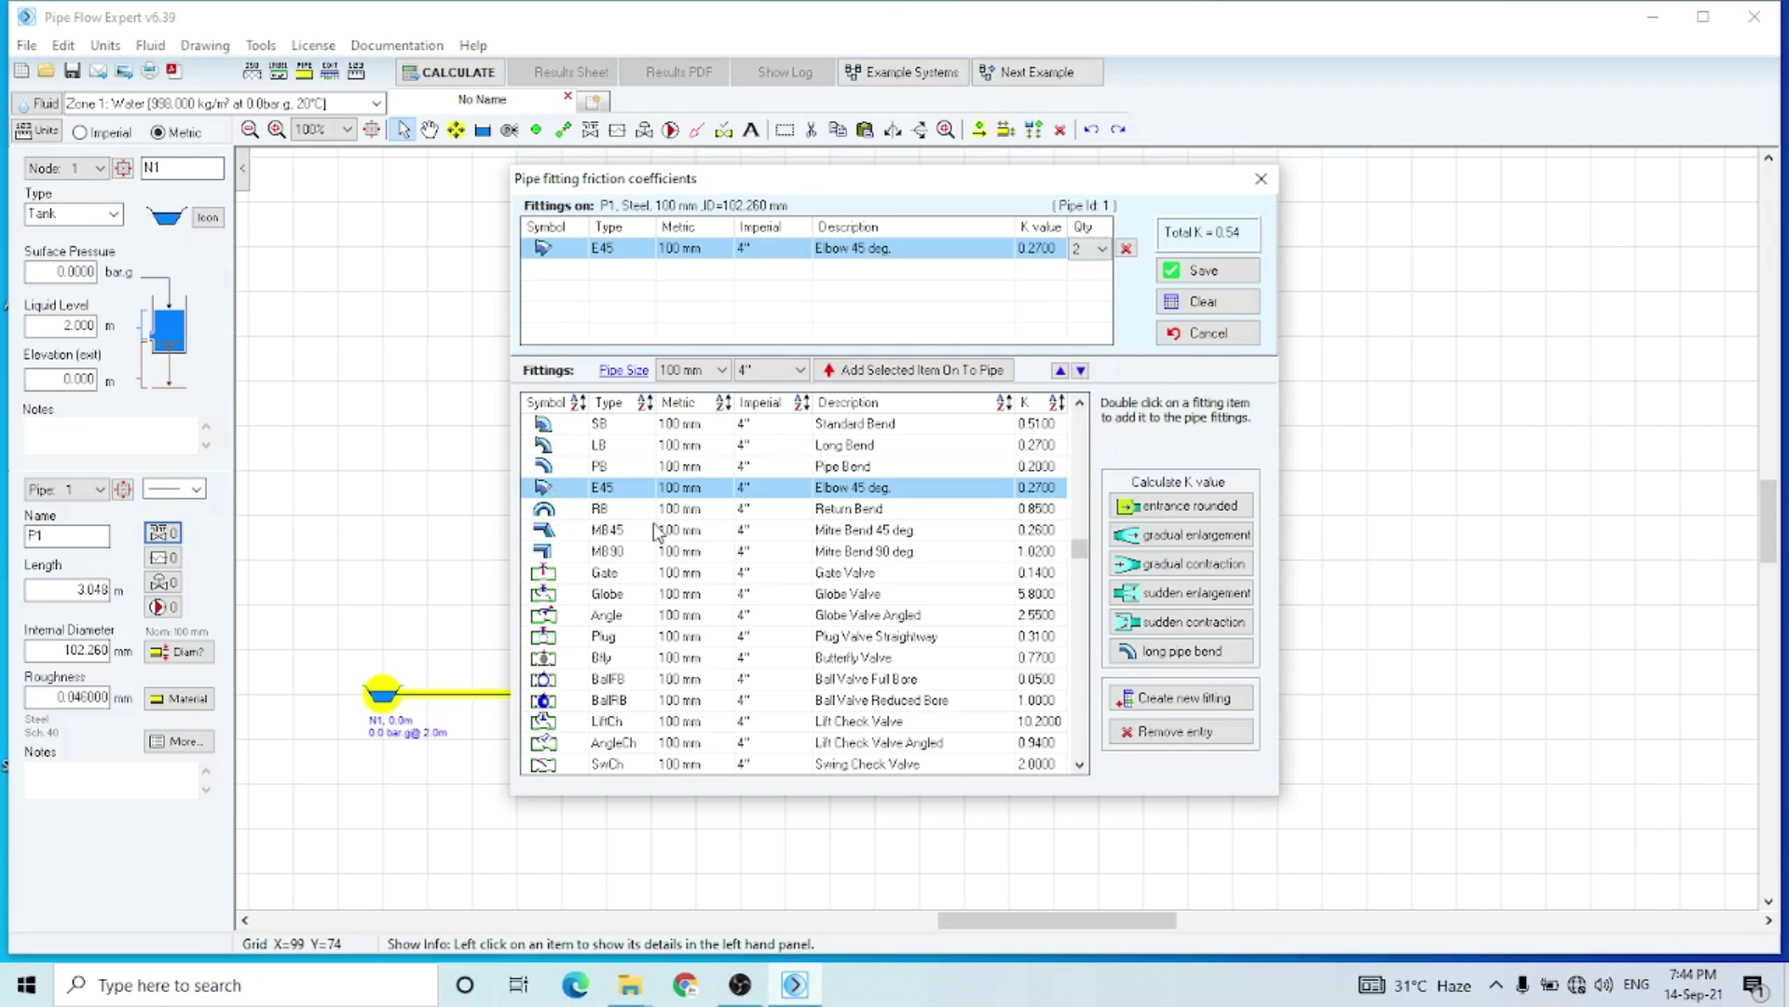
Add a globe valve to pipe P1 and save its fittings (total K 6.34).
left_click(611, 597)
double_click(607, 597)
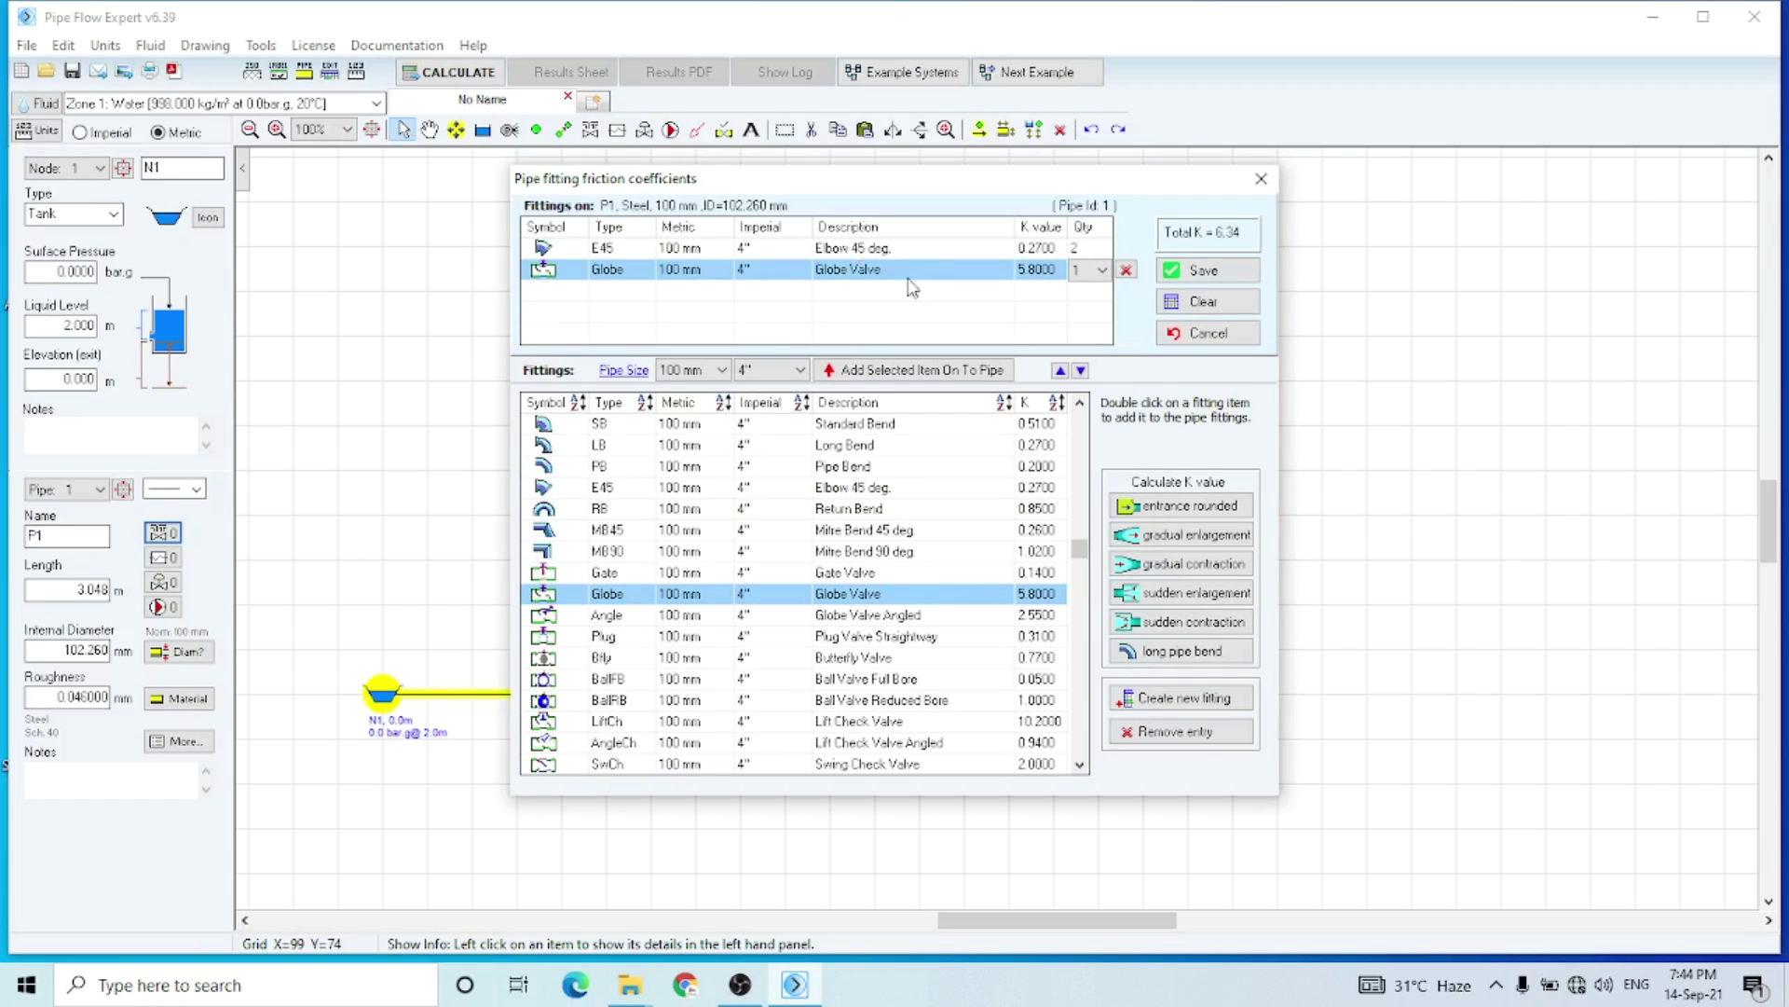
left_click(1204, 270)
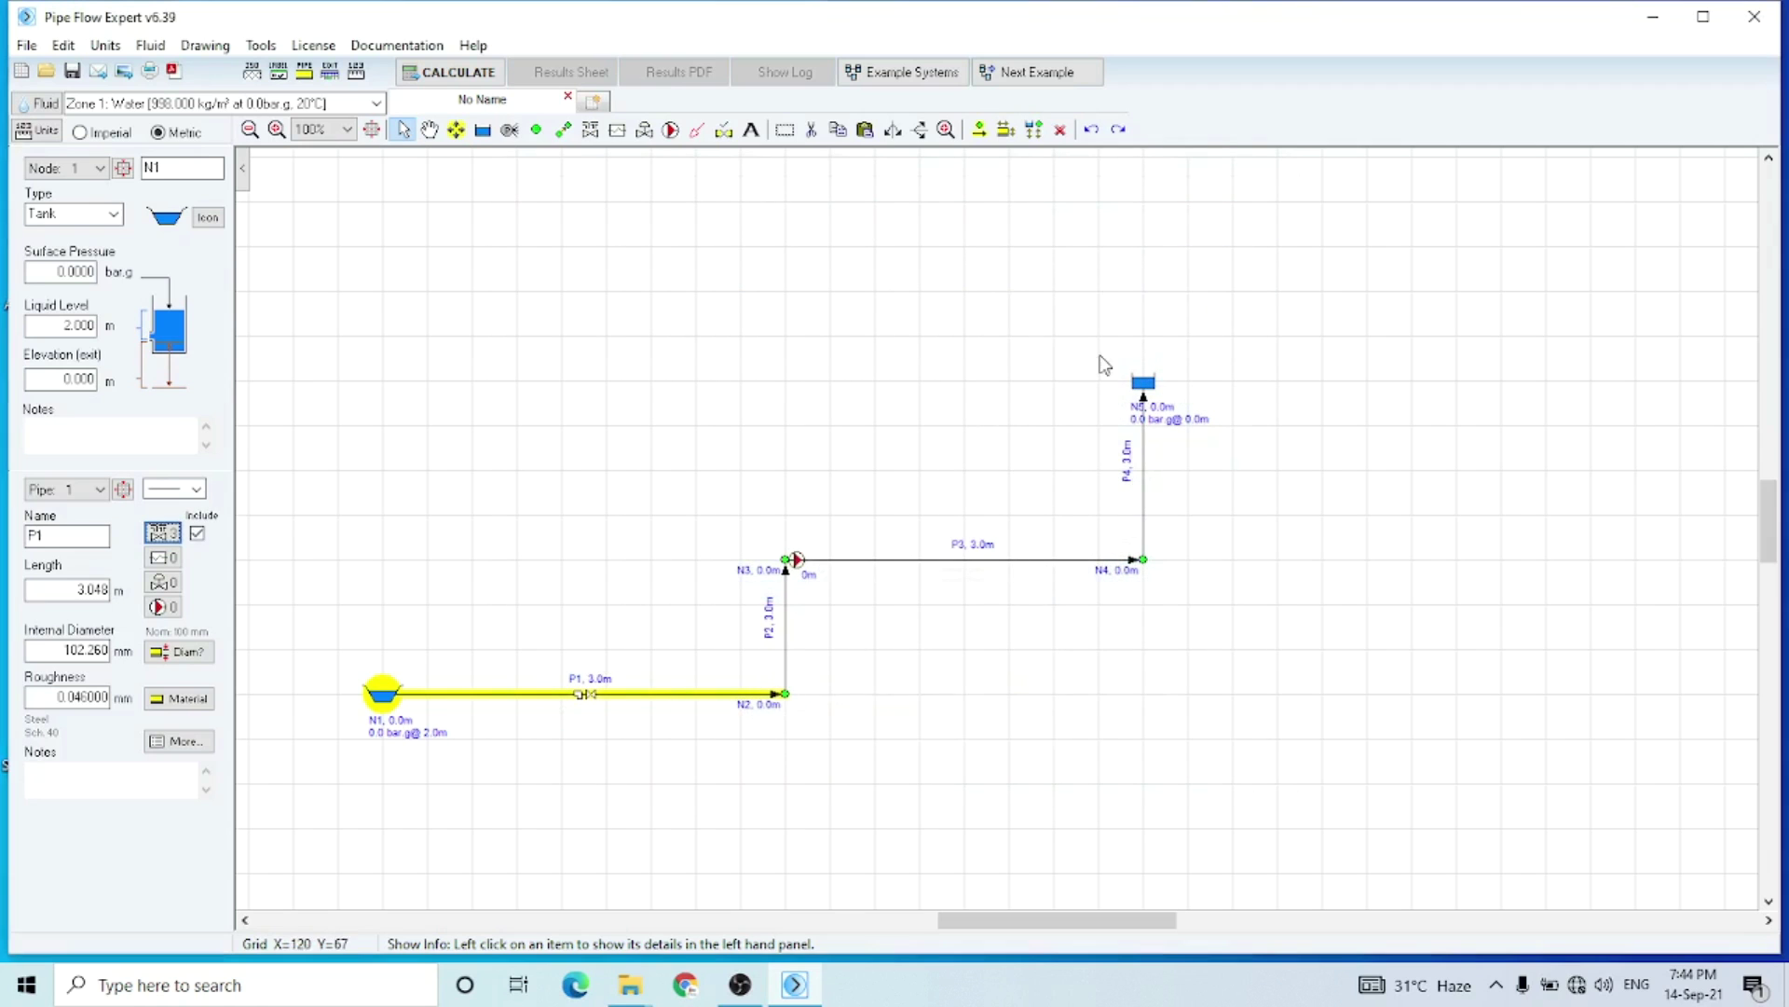
mouse_move(790, 669)
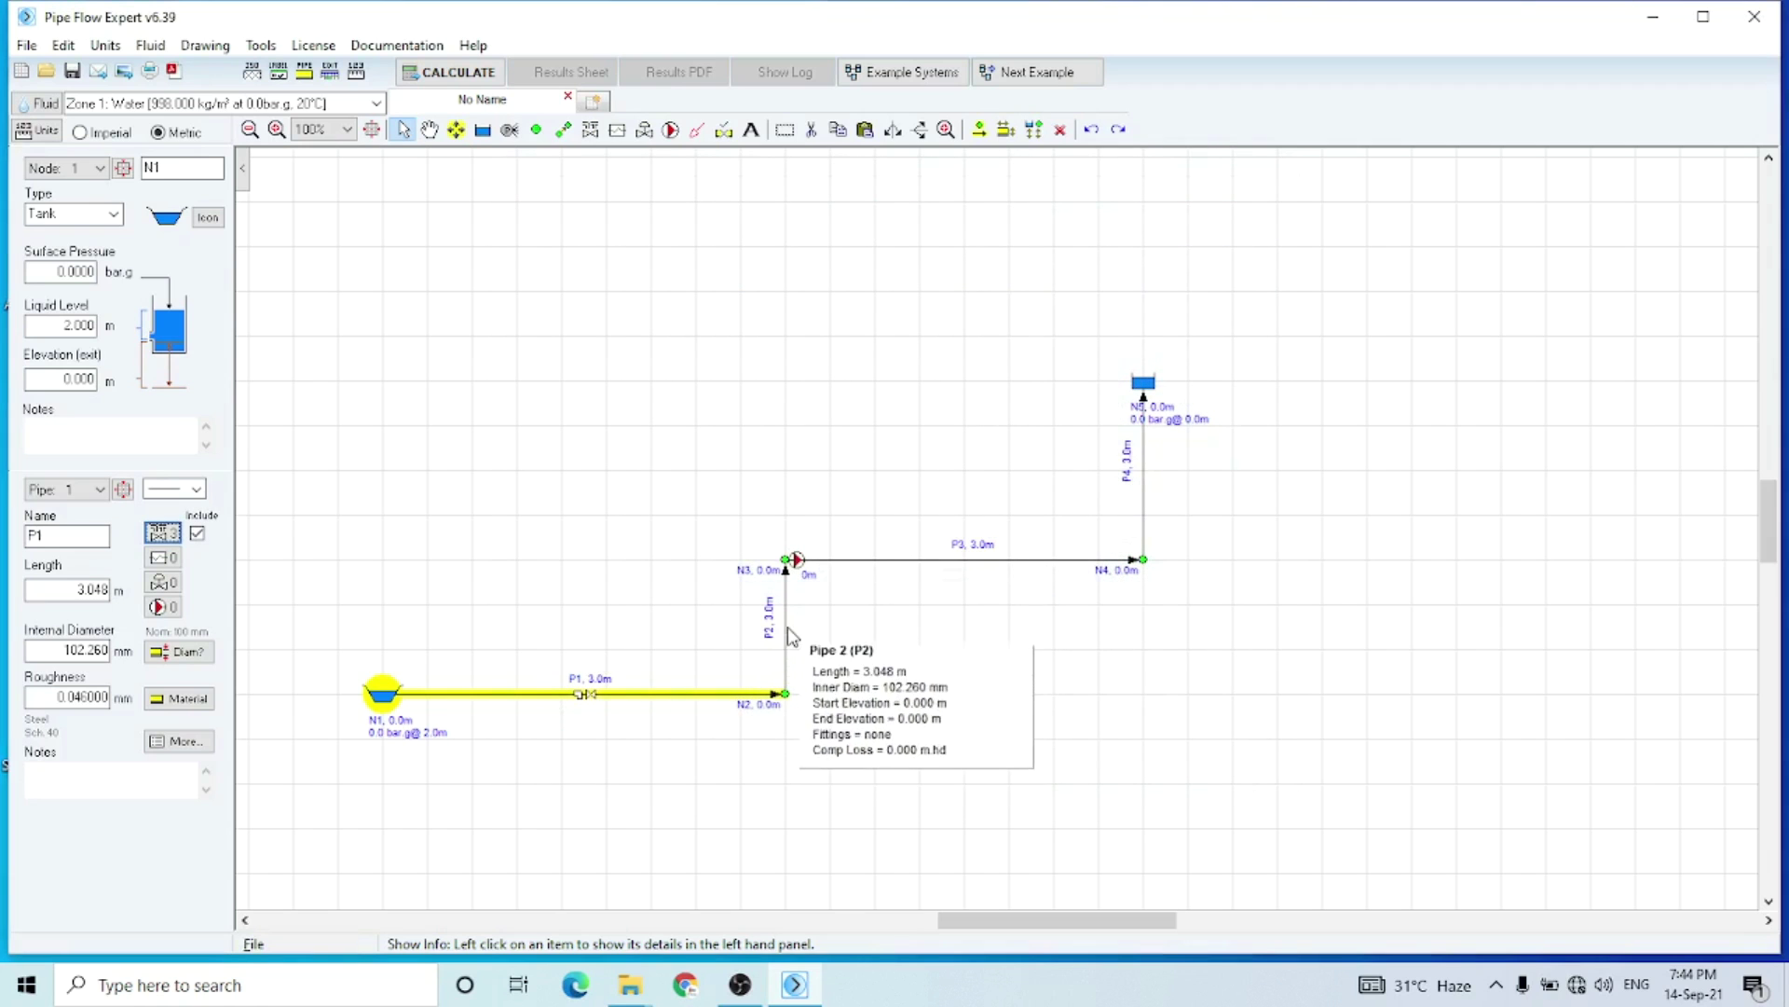
Shorten pipe P2 to 1.5 m and add one 45° elbow fitting (K 0.27).
left_click(786, 646)
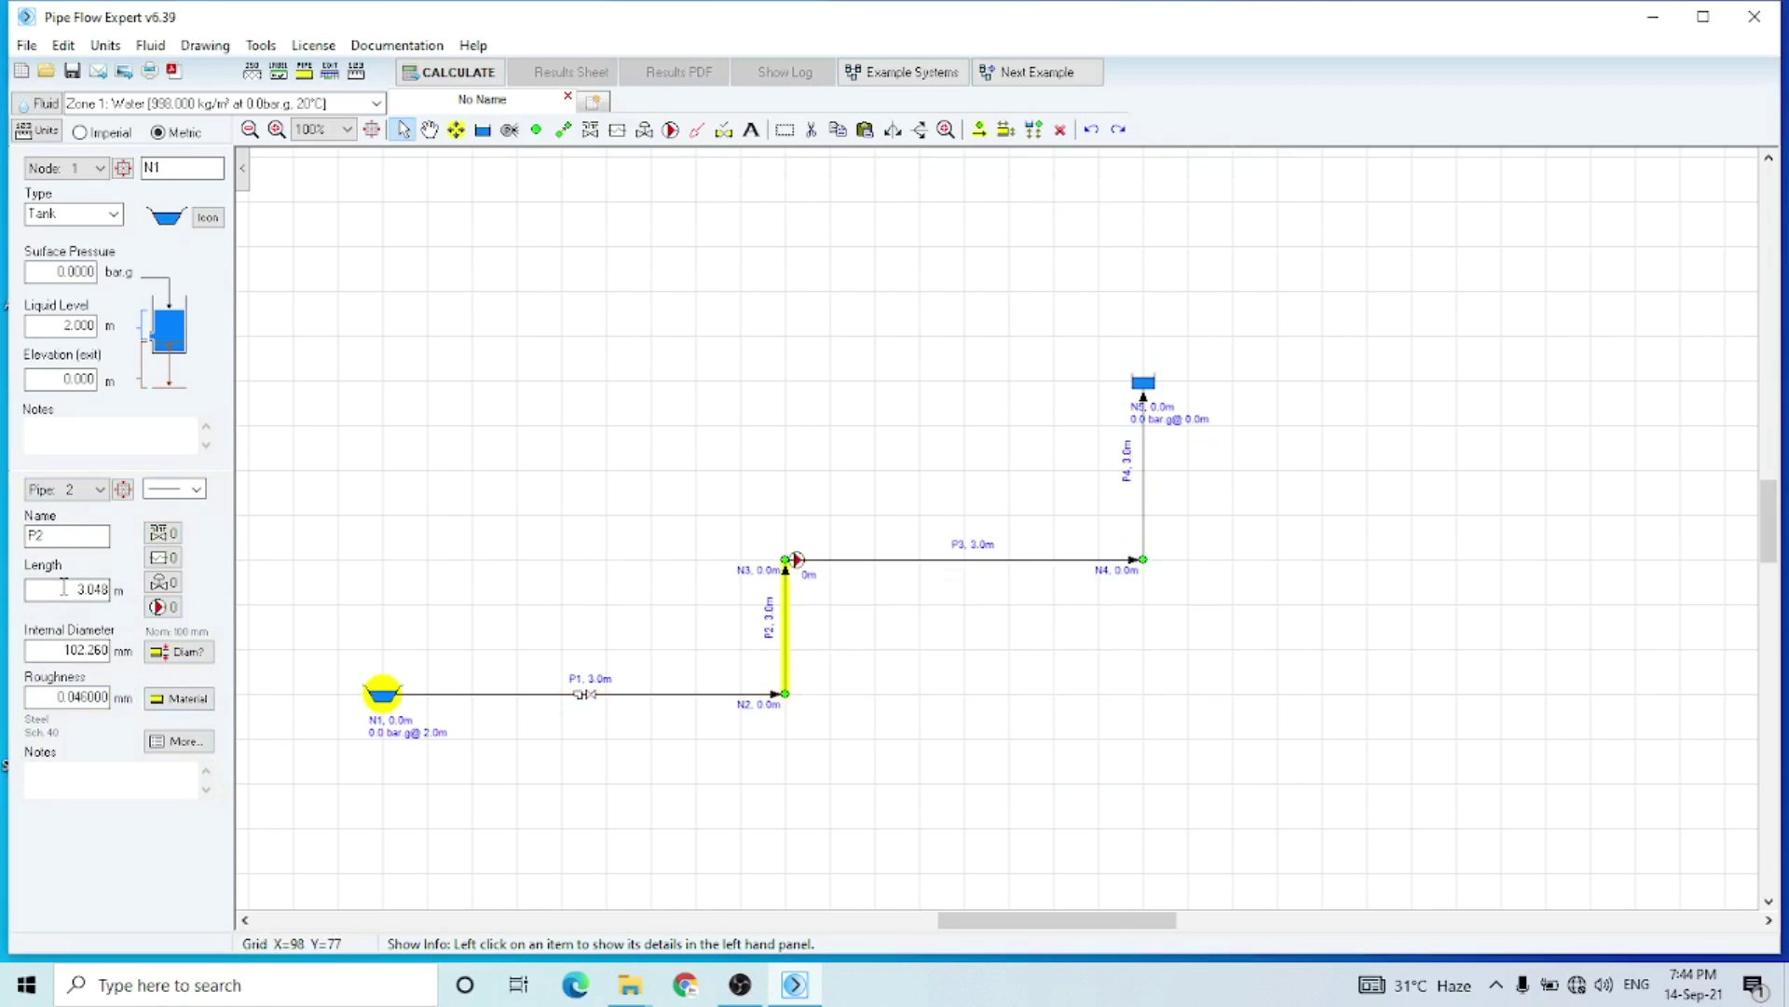
left_click_drag(67, 585, 112, 588)
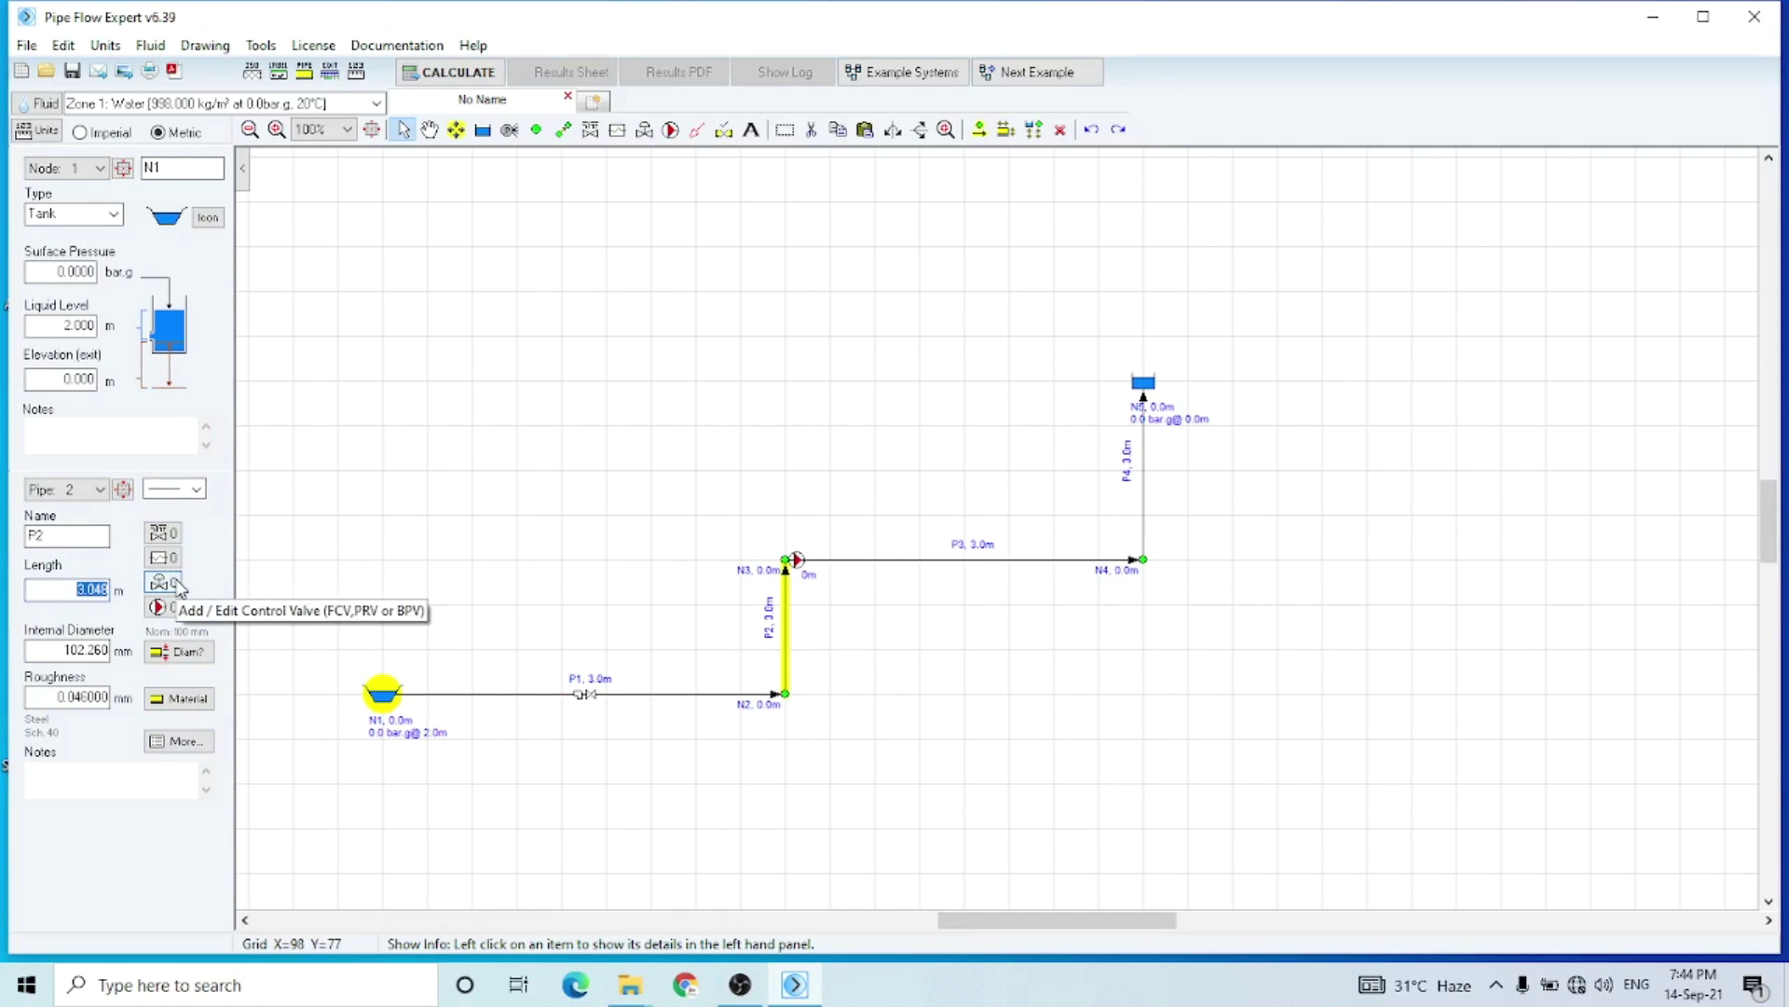
type("1.5")
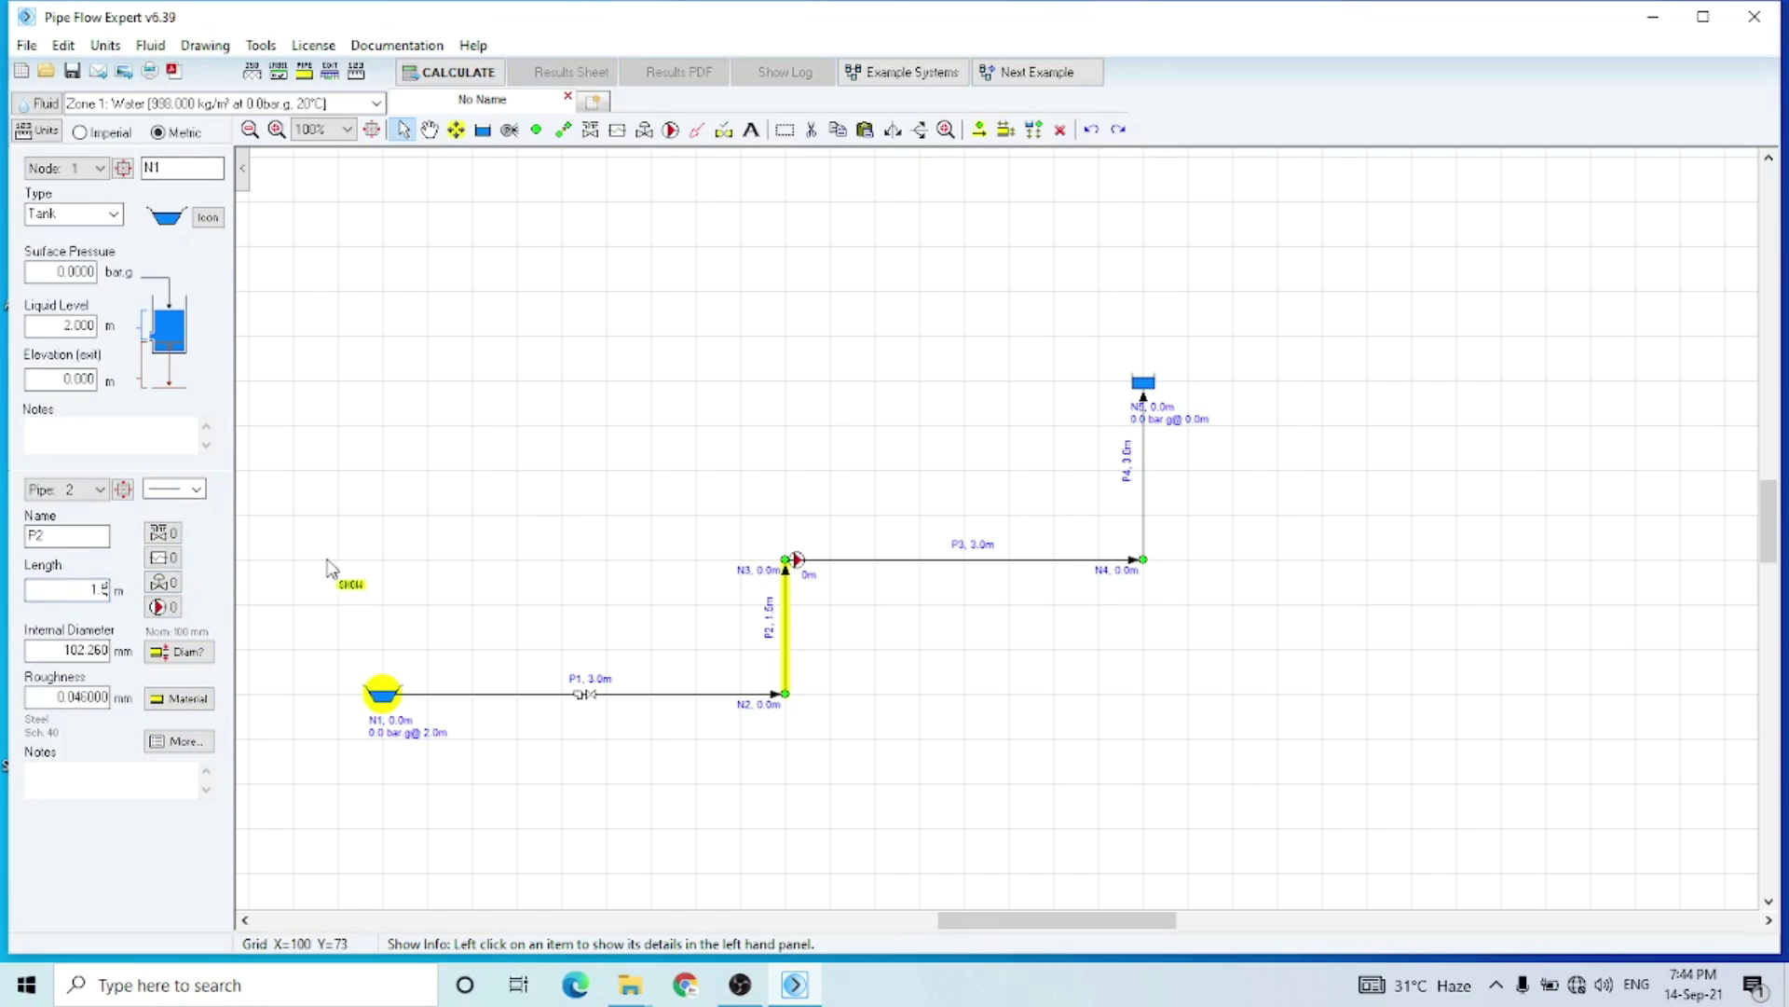
left_click(170, 541)
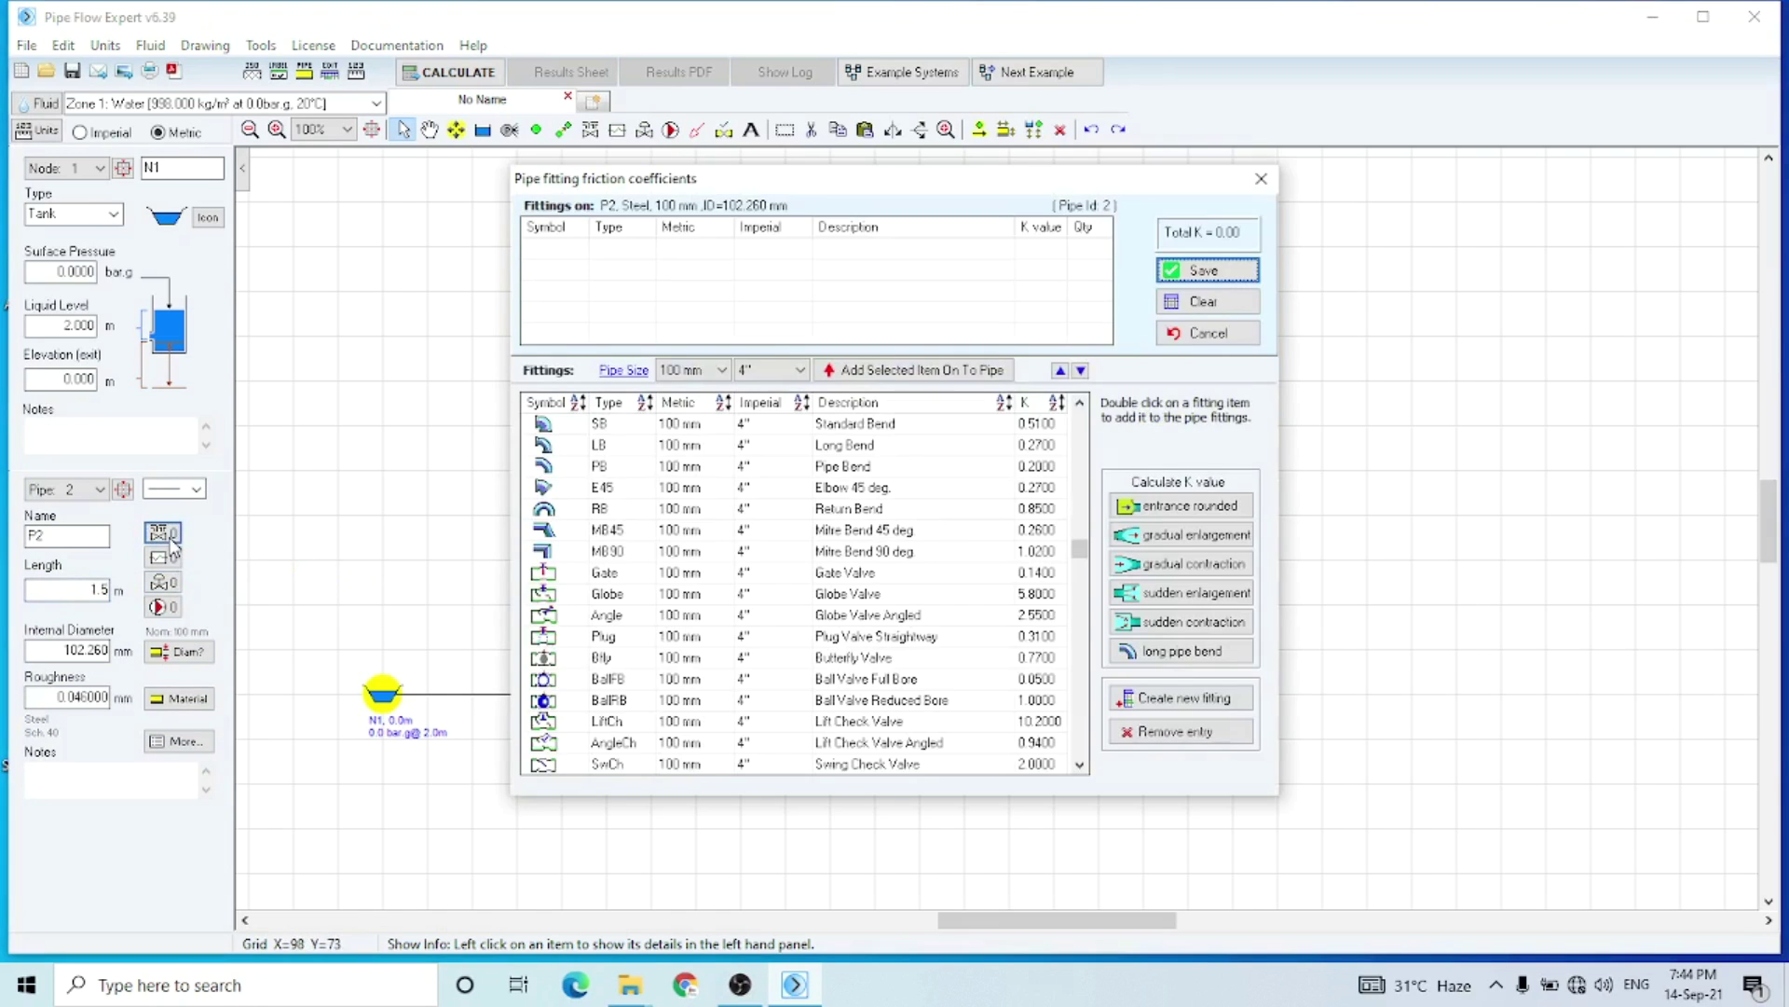
left_click(551, 492)
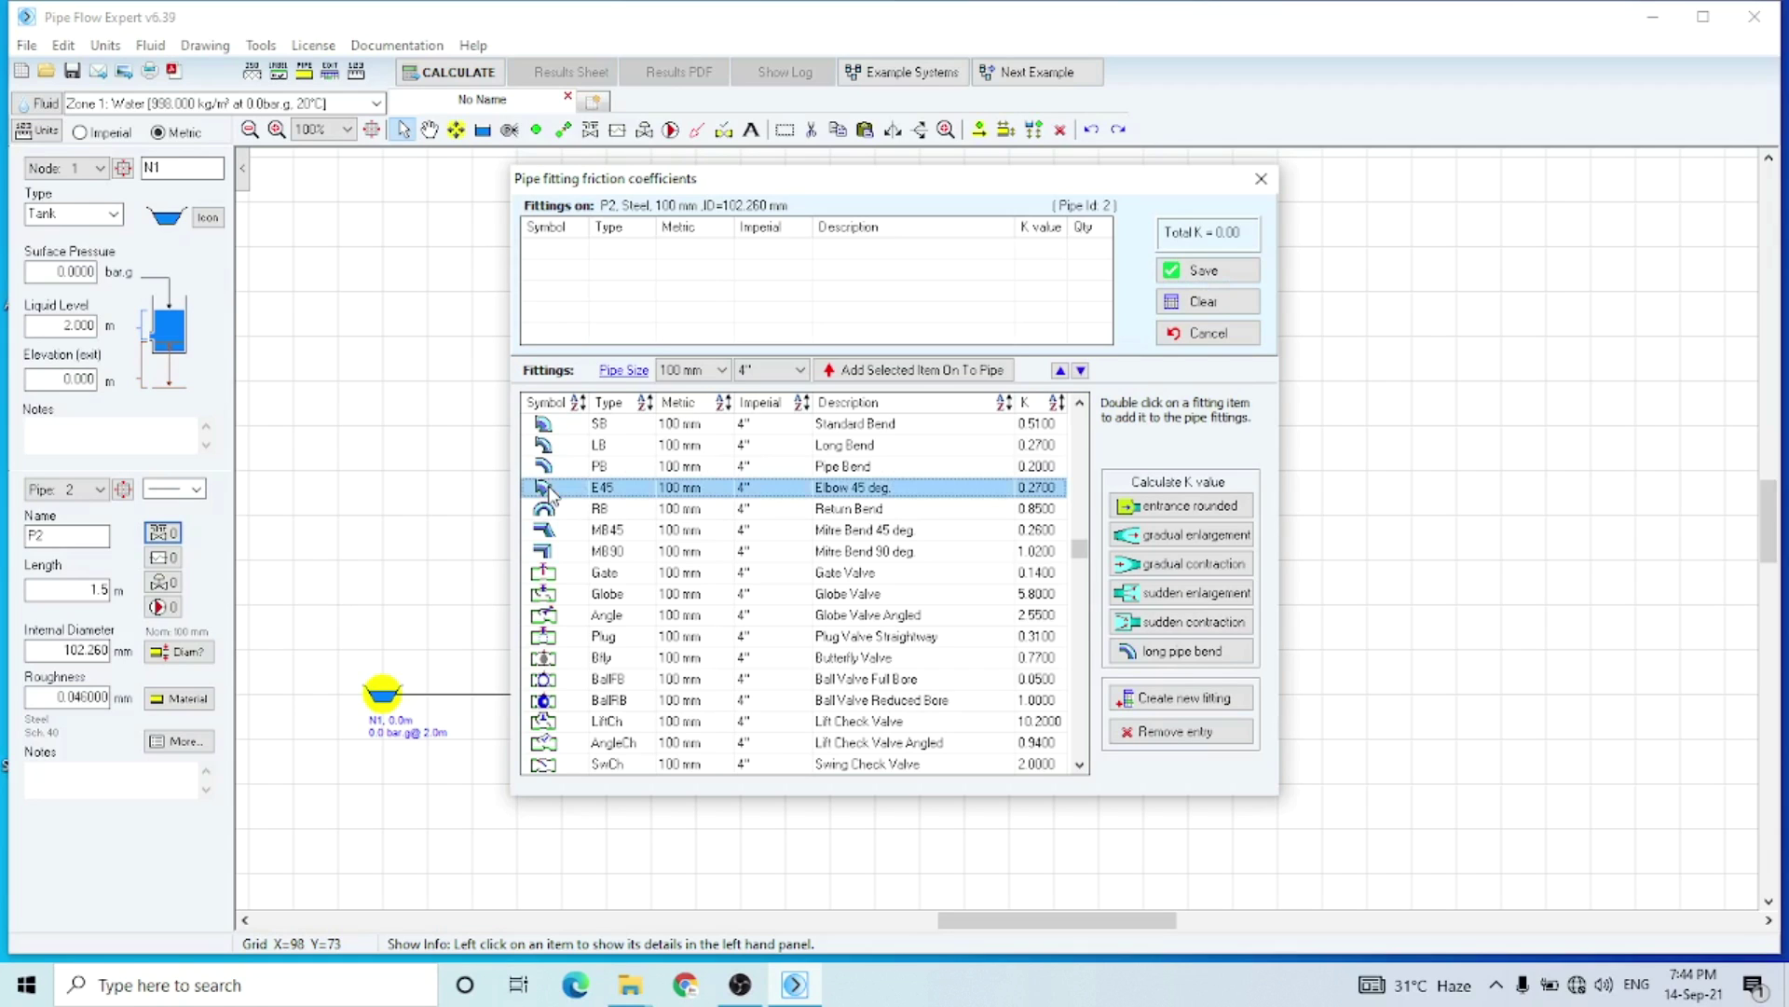
double_click(885, 494)
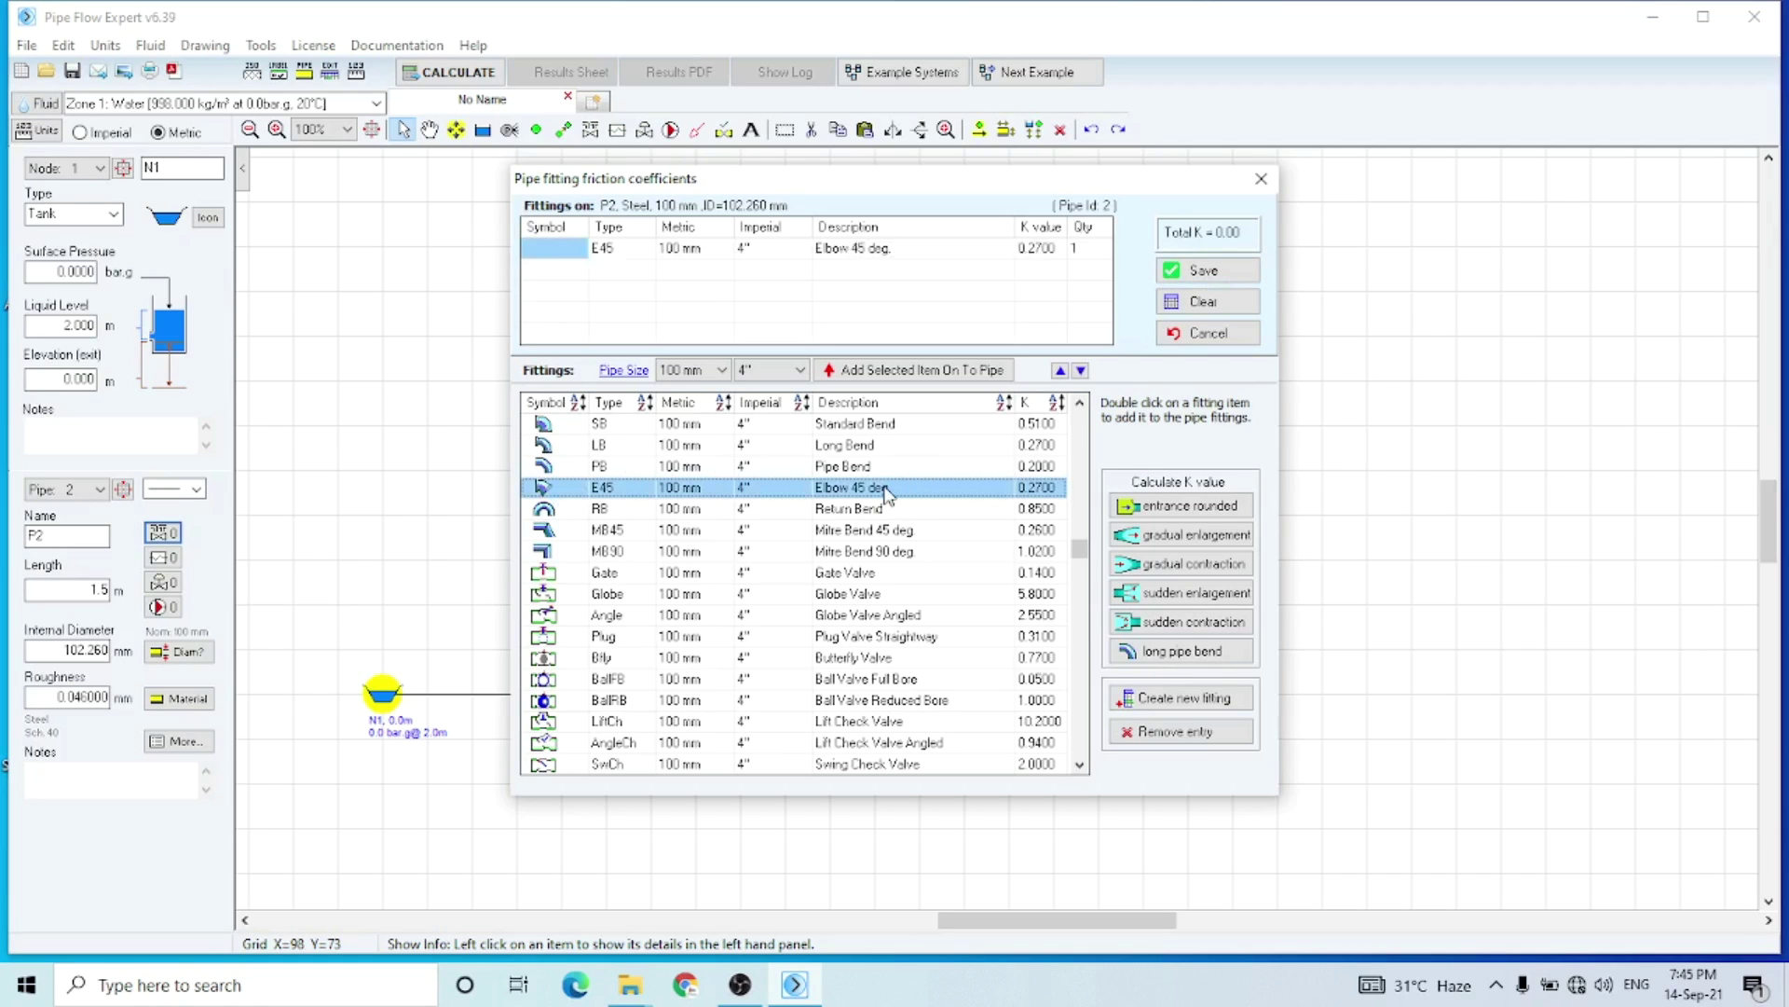
left_click(1226, 277)
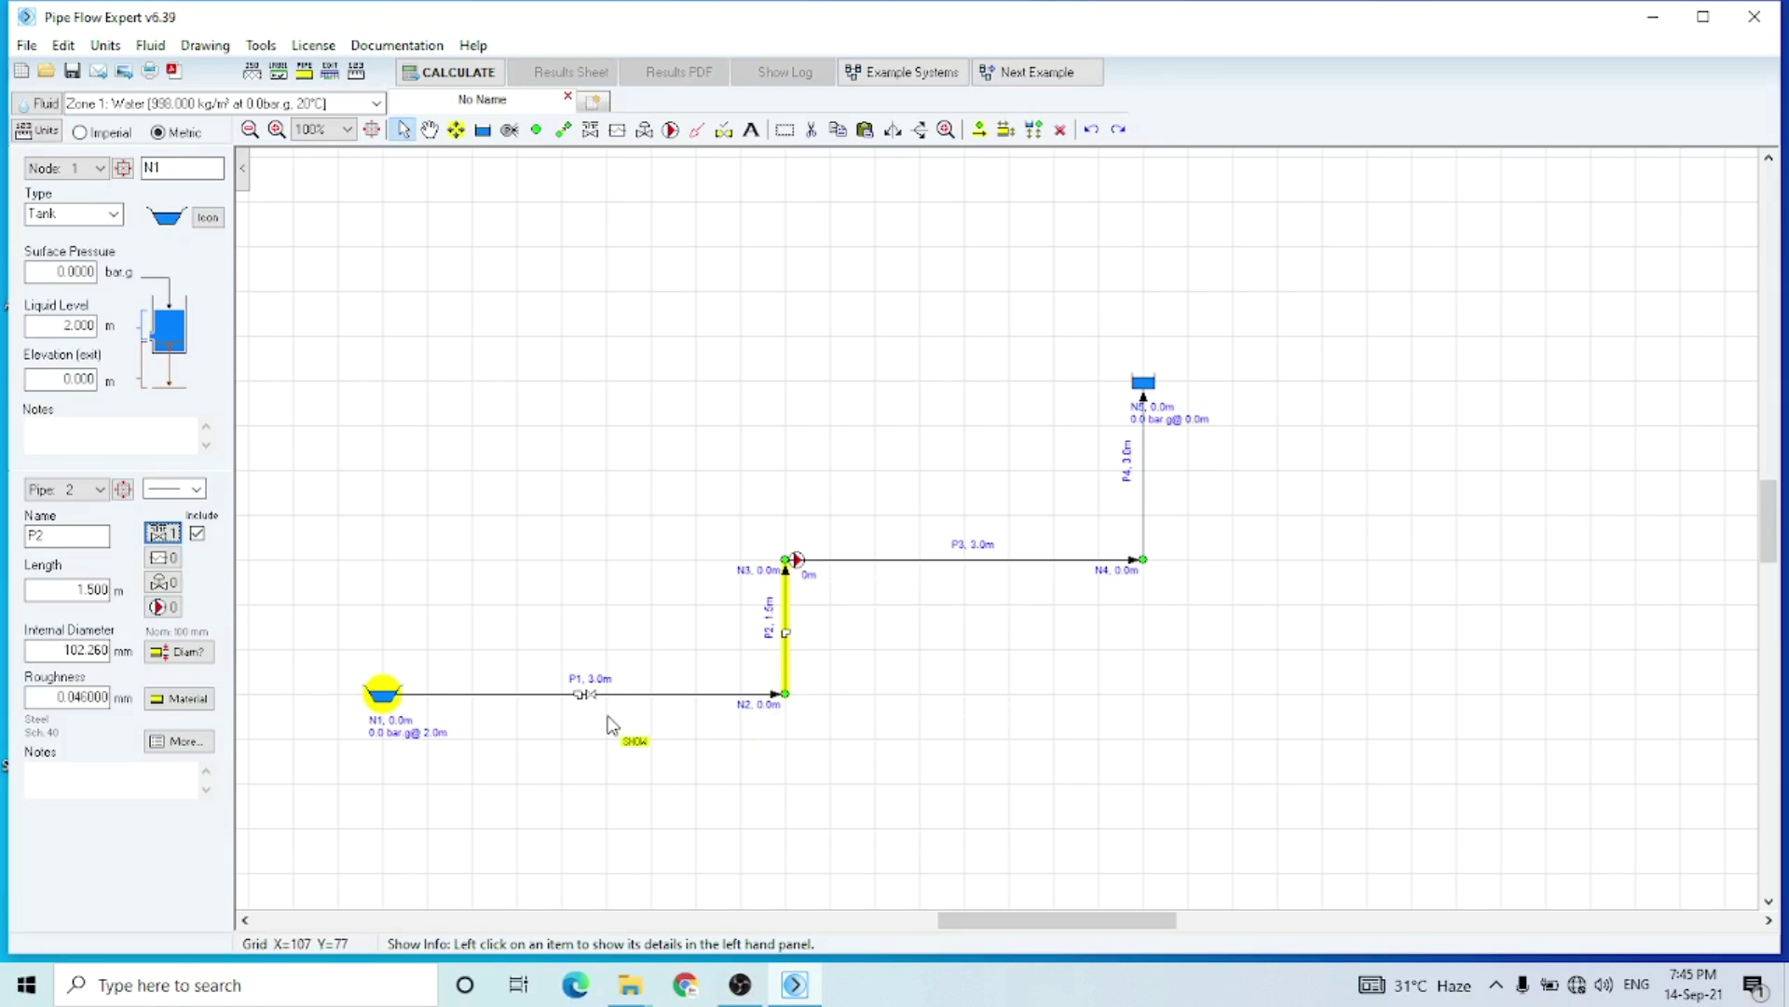
mouse_move(396, 707)
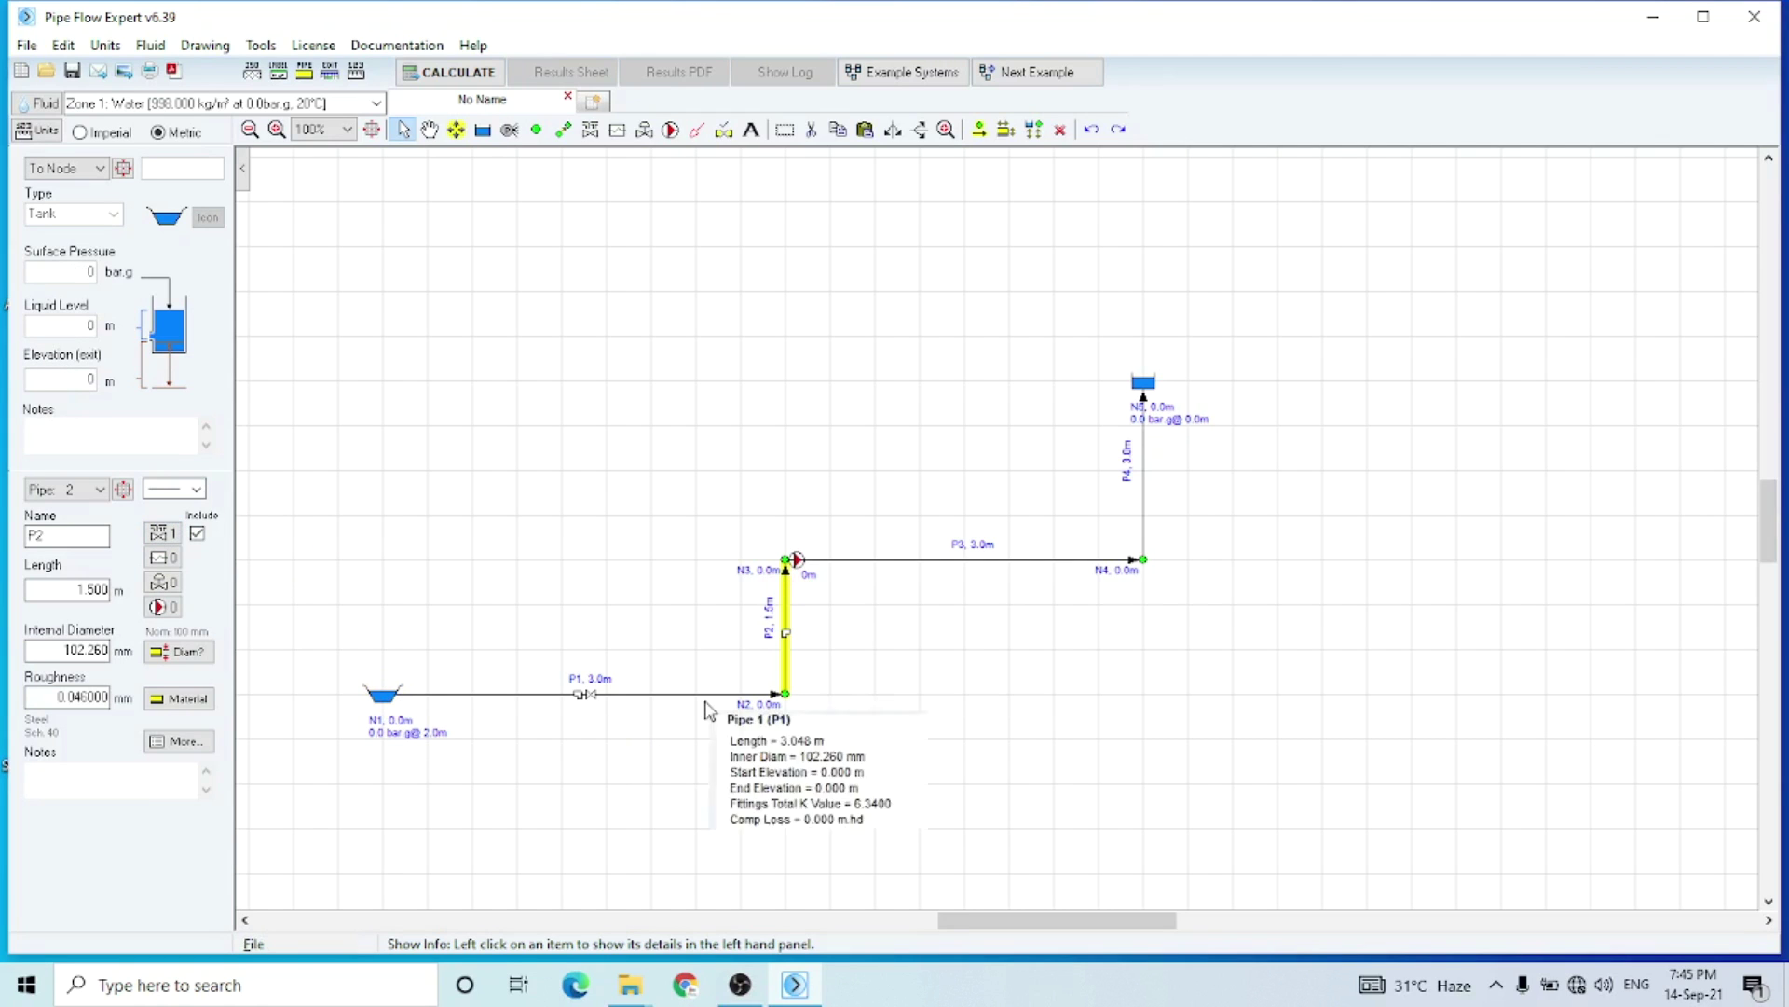
Set join node N3's elevation to 1.000 m.
left_click(787, 699)
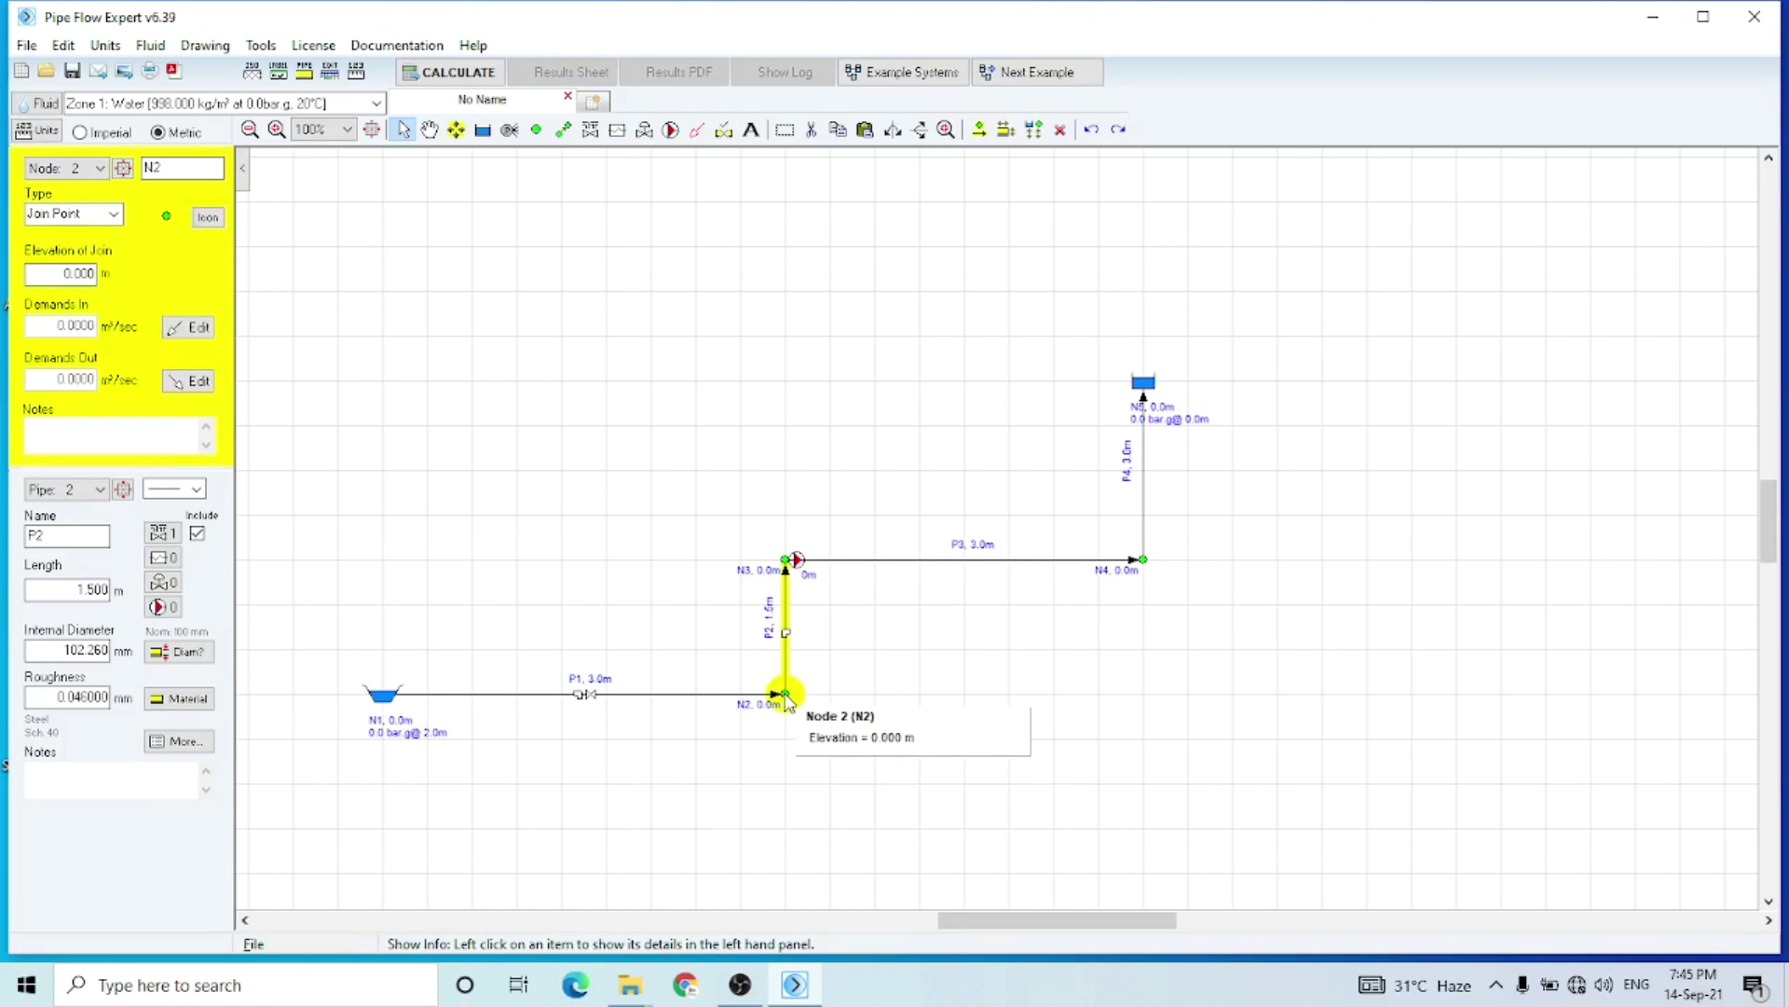
left_click(789, 564)
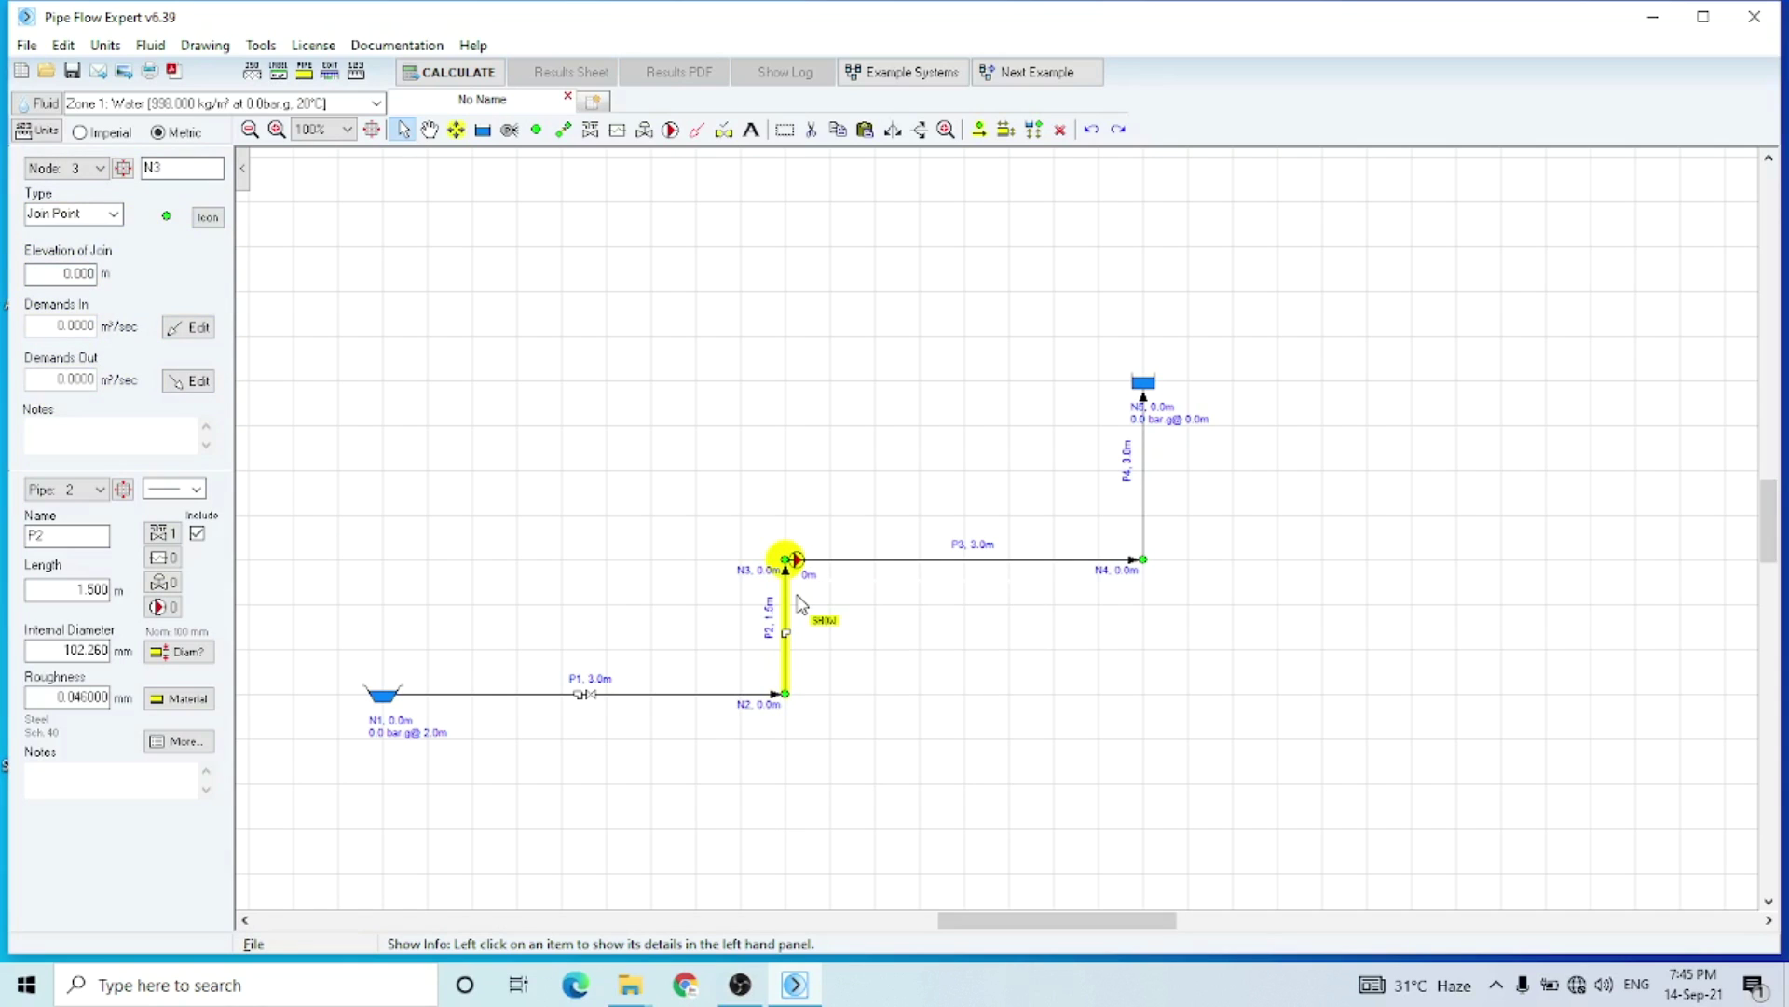
mouse_move(795, 569)
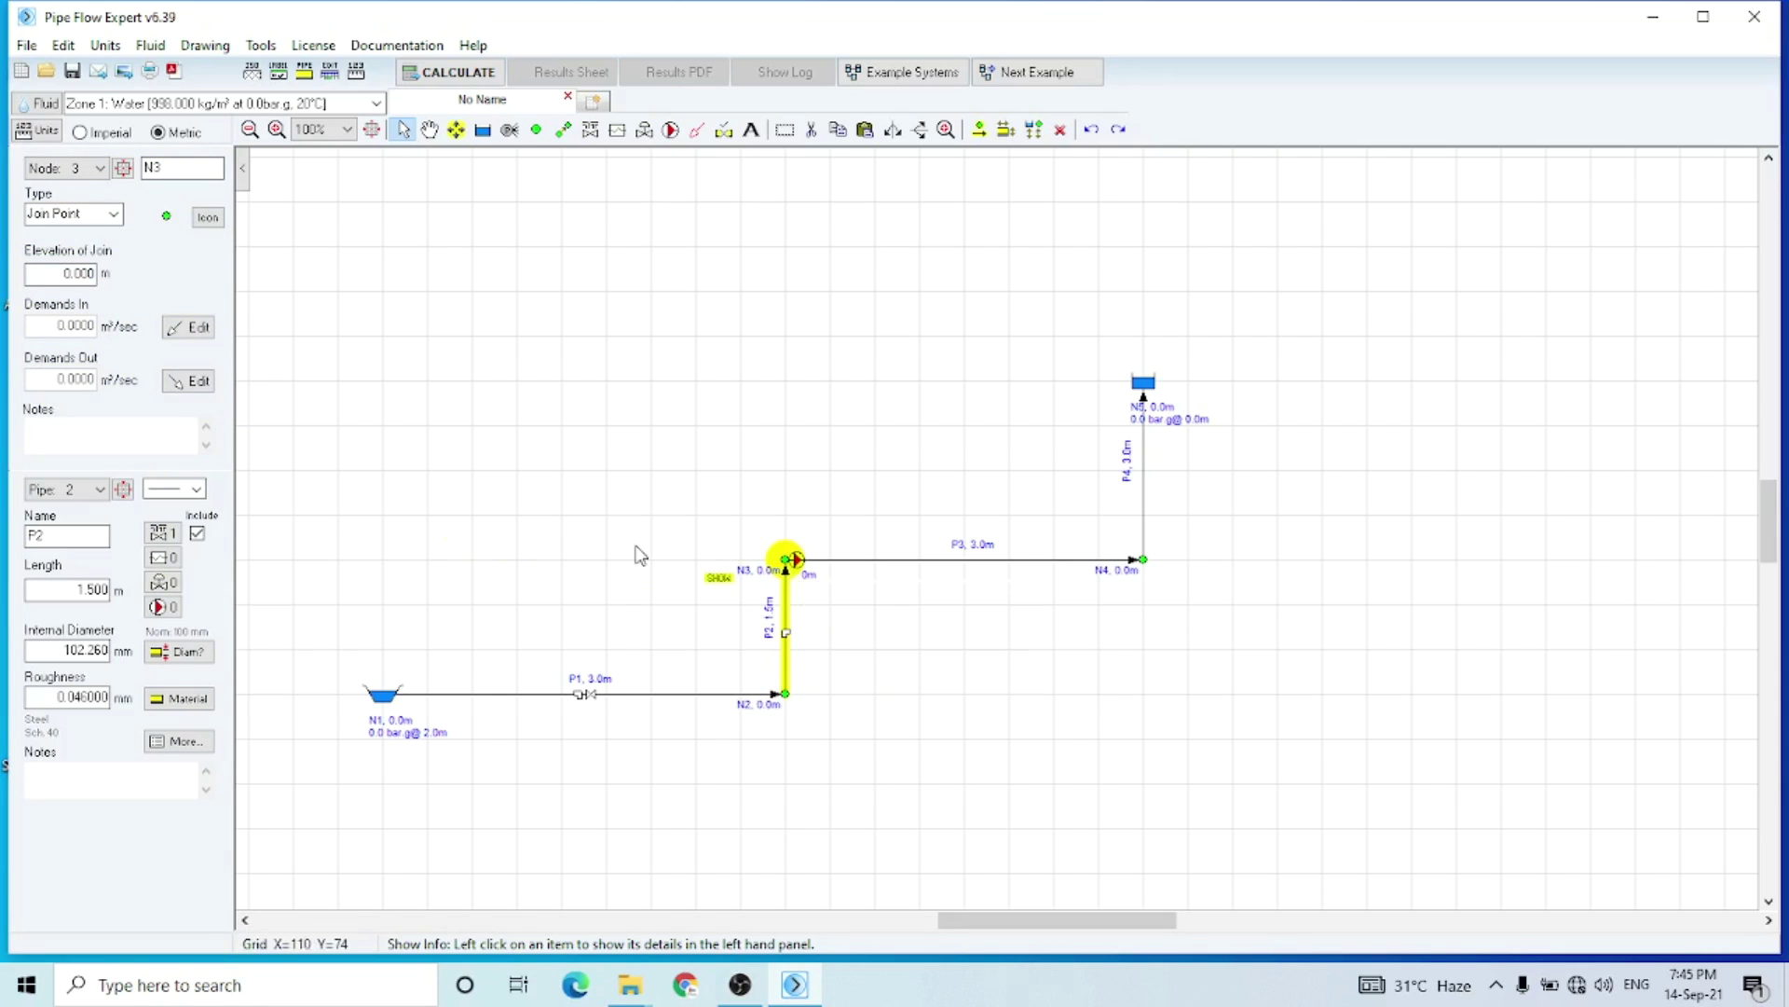
left_click(65, 273)
left_click(66, 273)
mouse_move(791, 706)
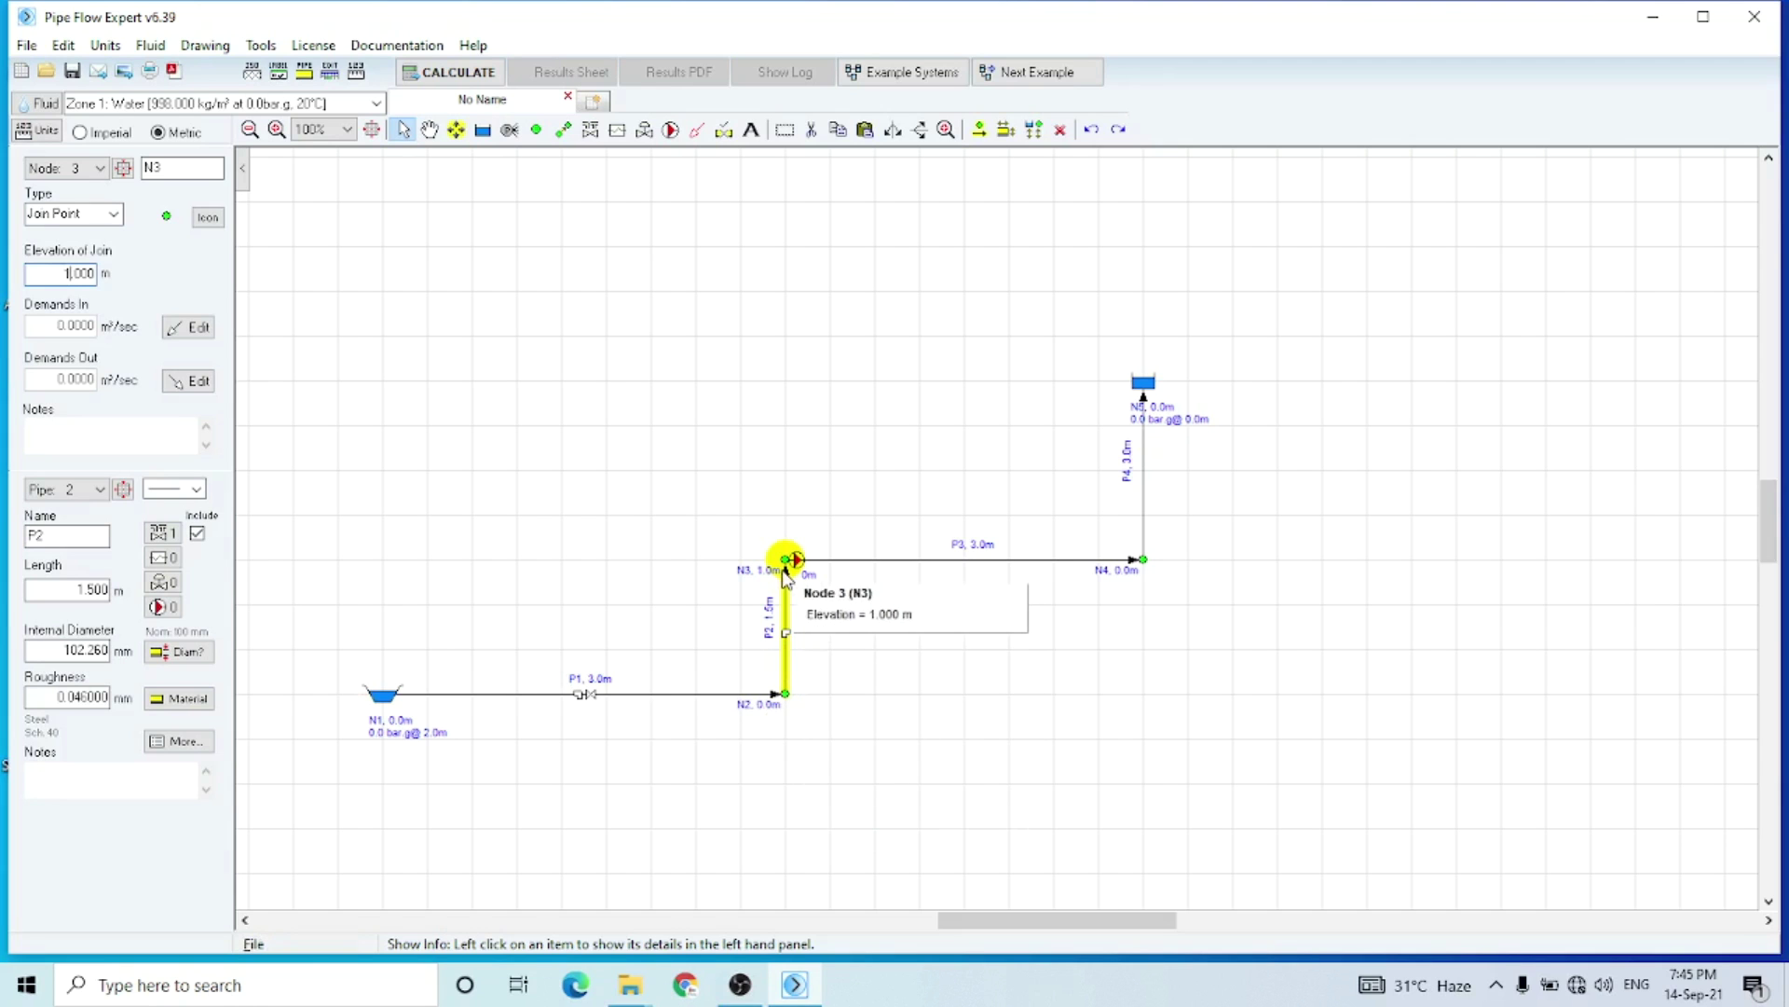
mouse_move(798, 569)
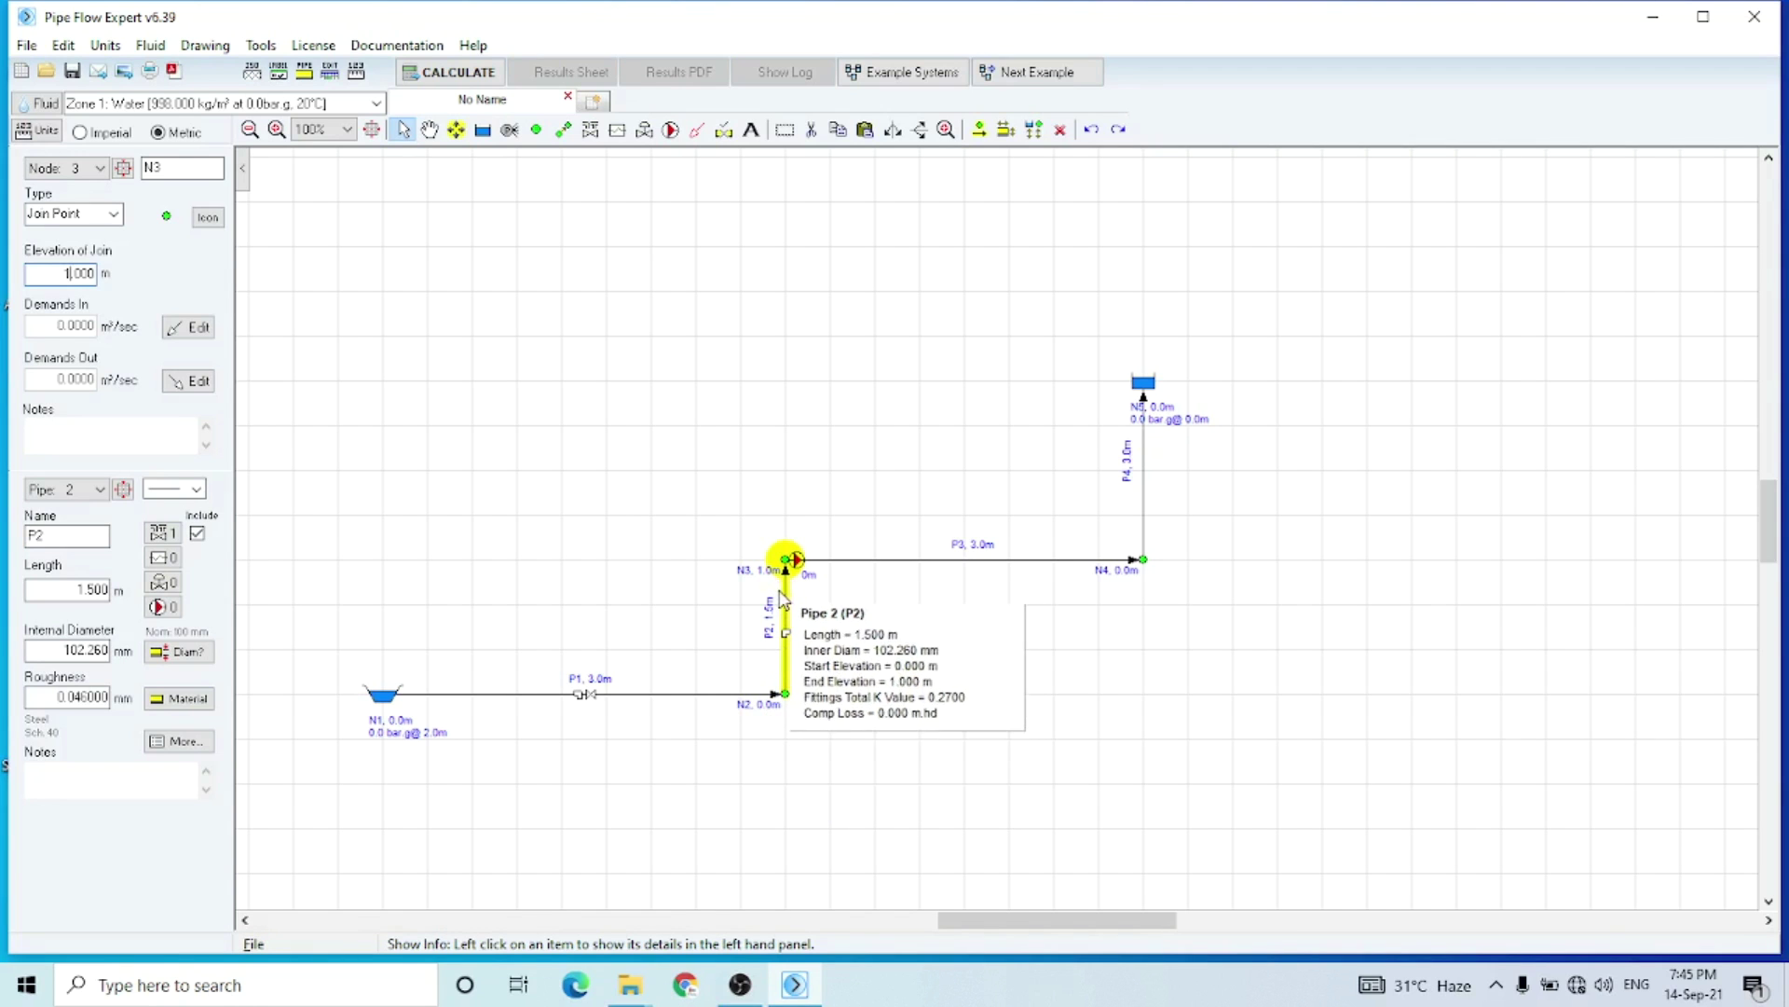
left_click(800, 566)
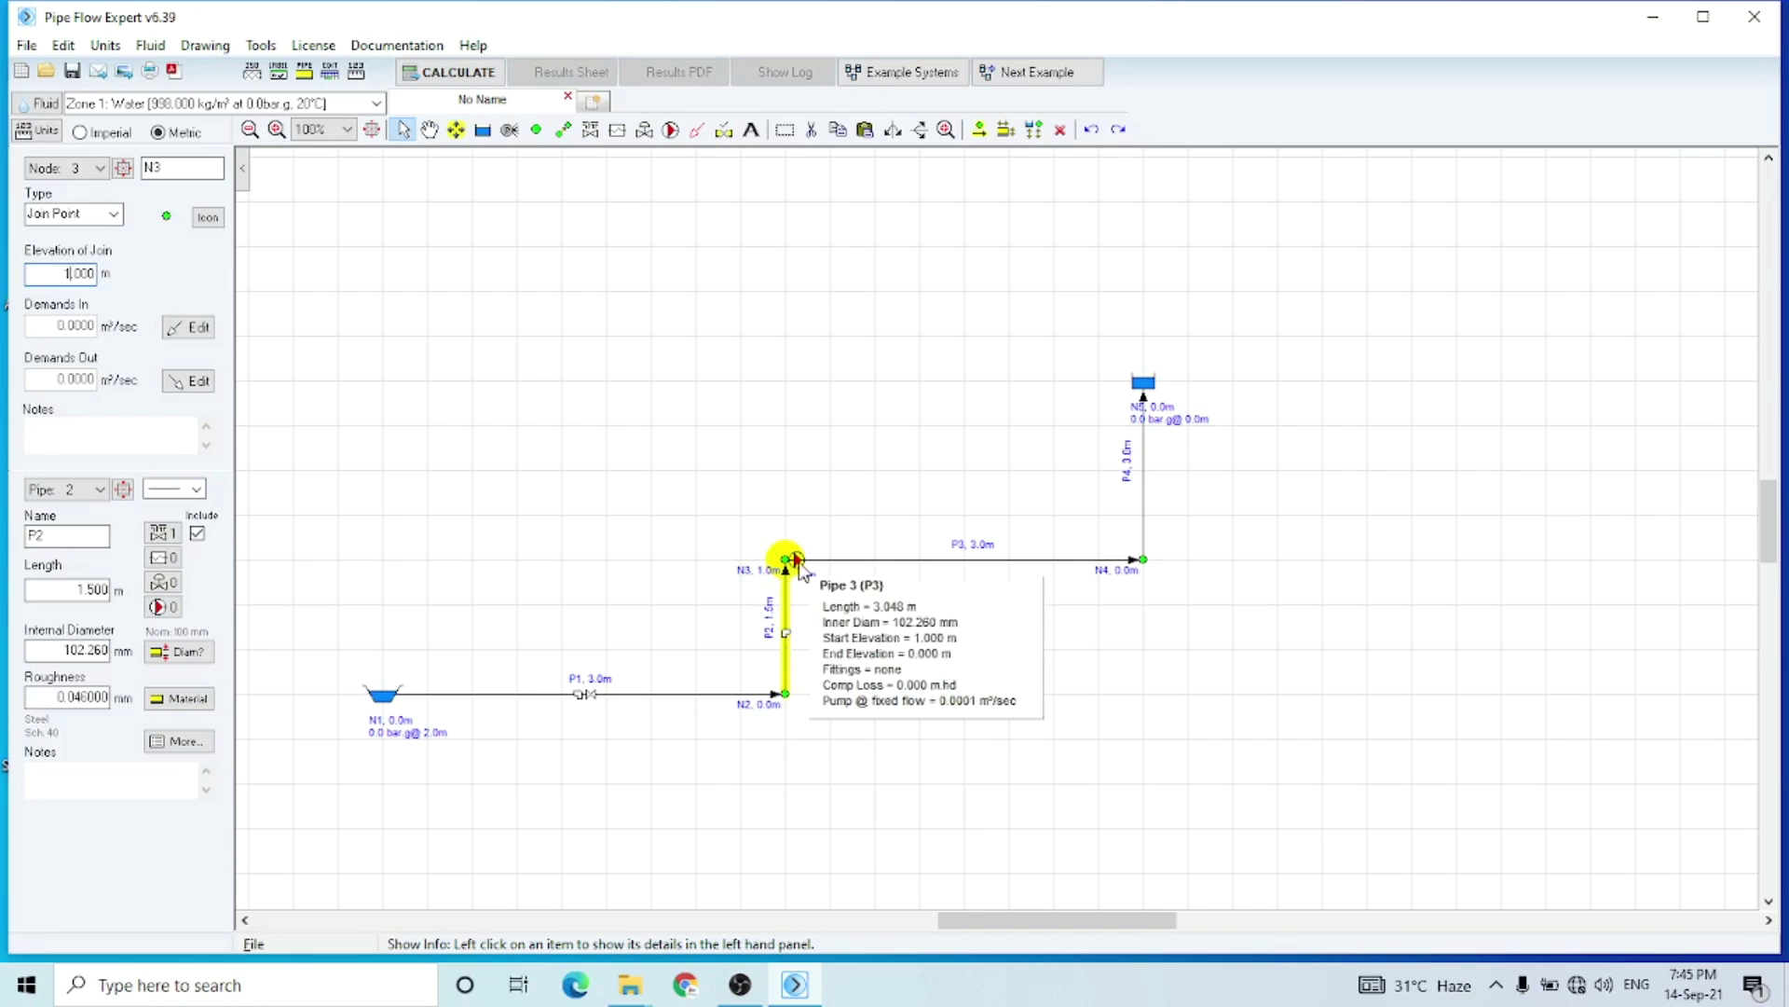
Place pipe P3's pump at a 1.000 m elevation and save it to the pipe.
double_click(798, 563)
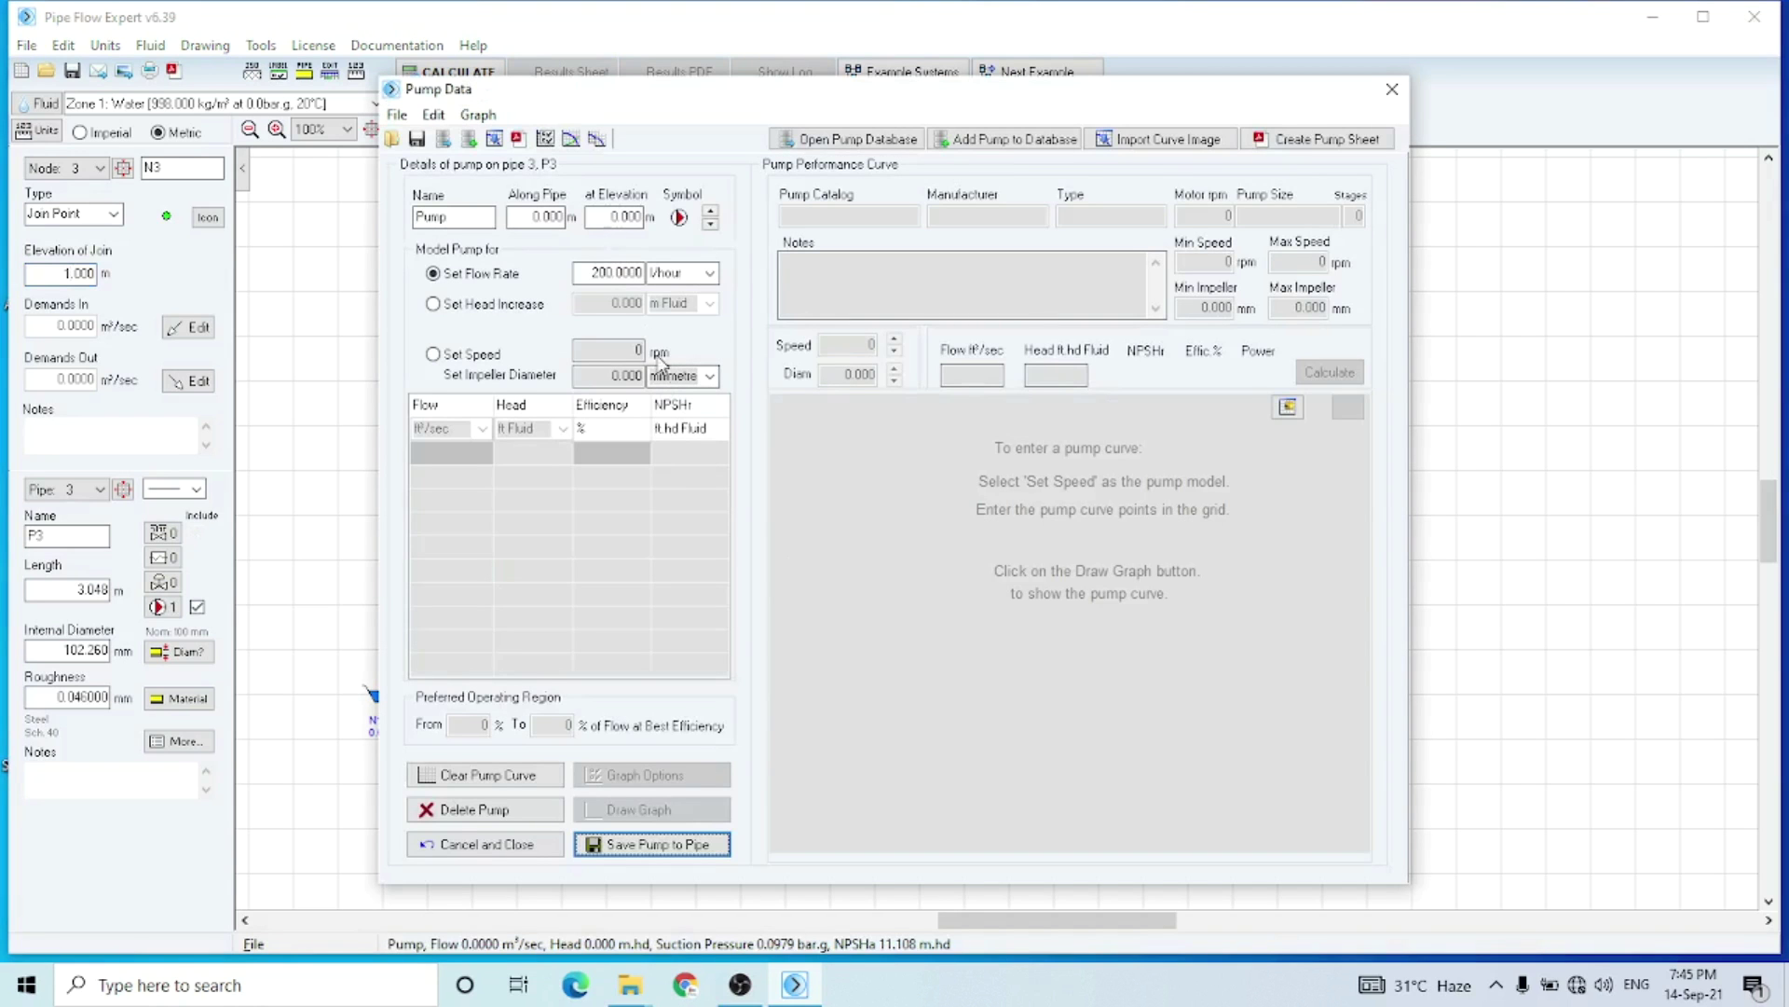
left_click(618, 215)
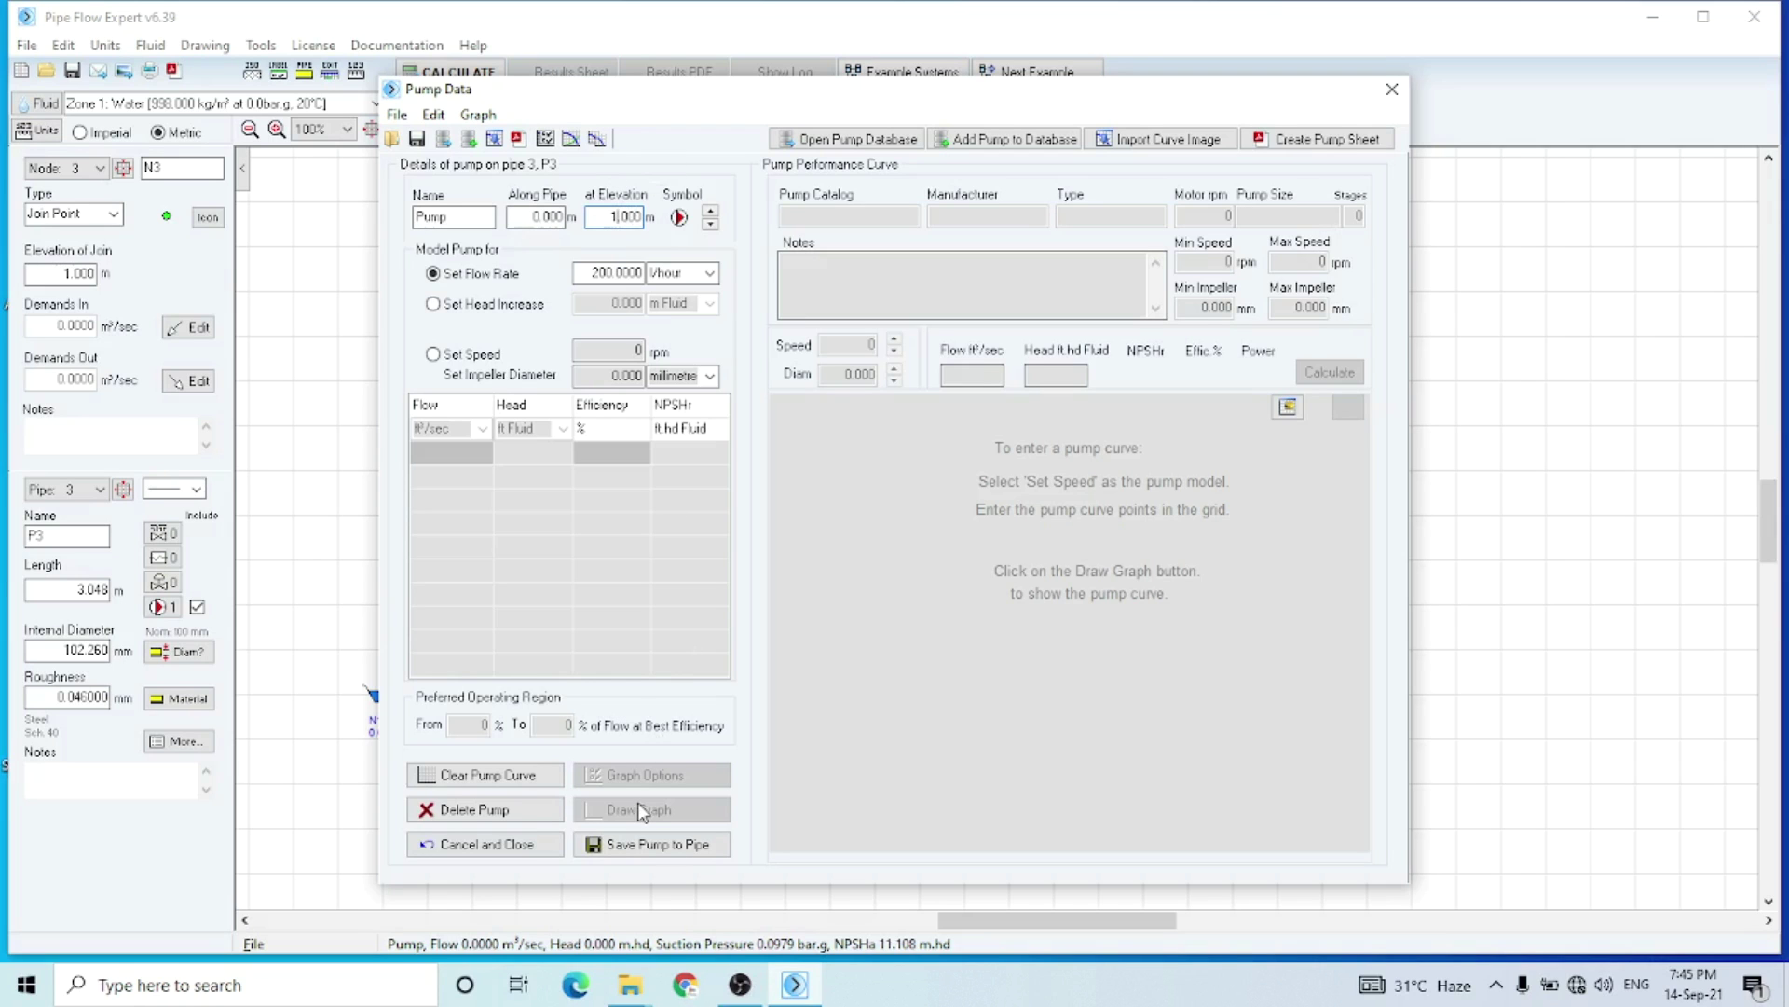
left_click(637, 848)
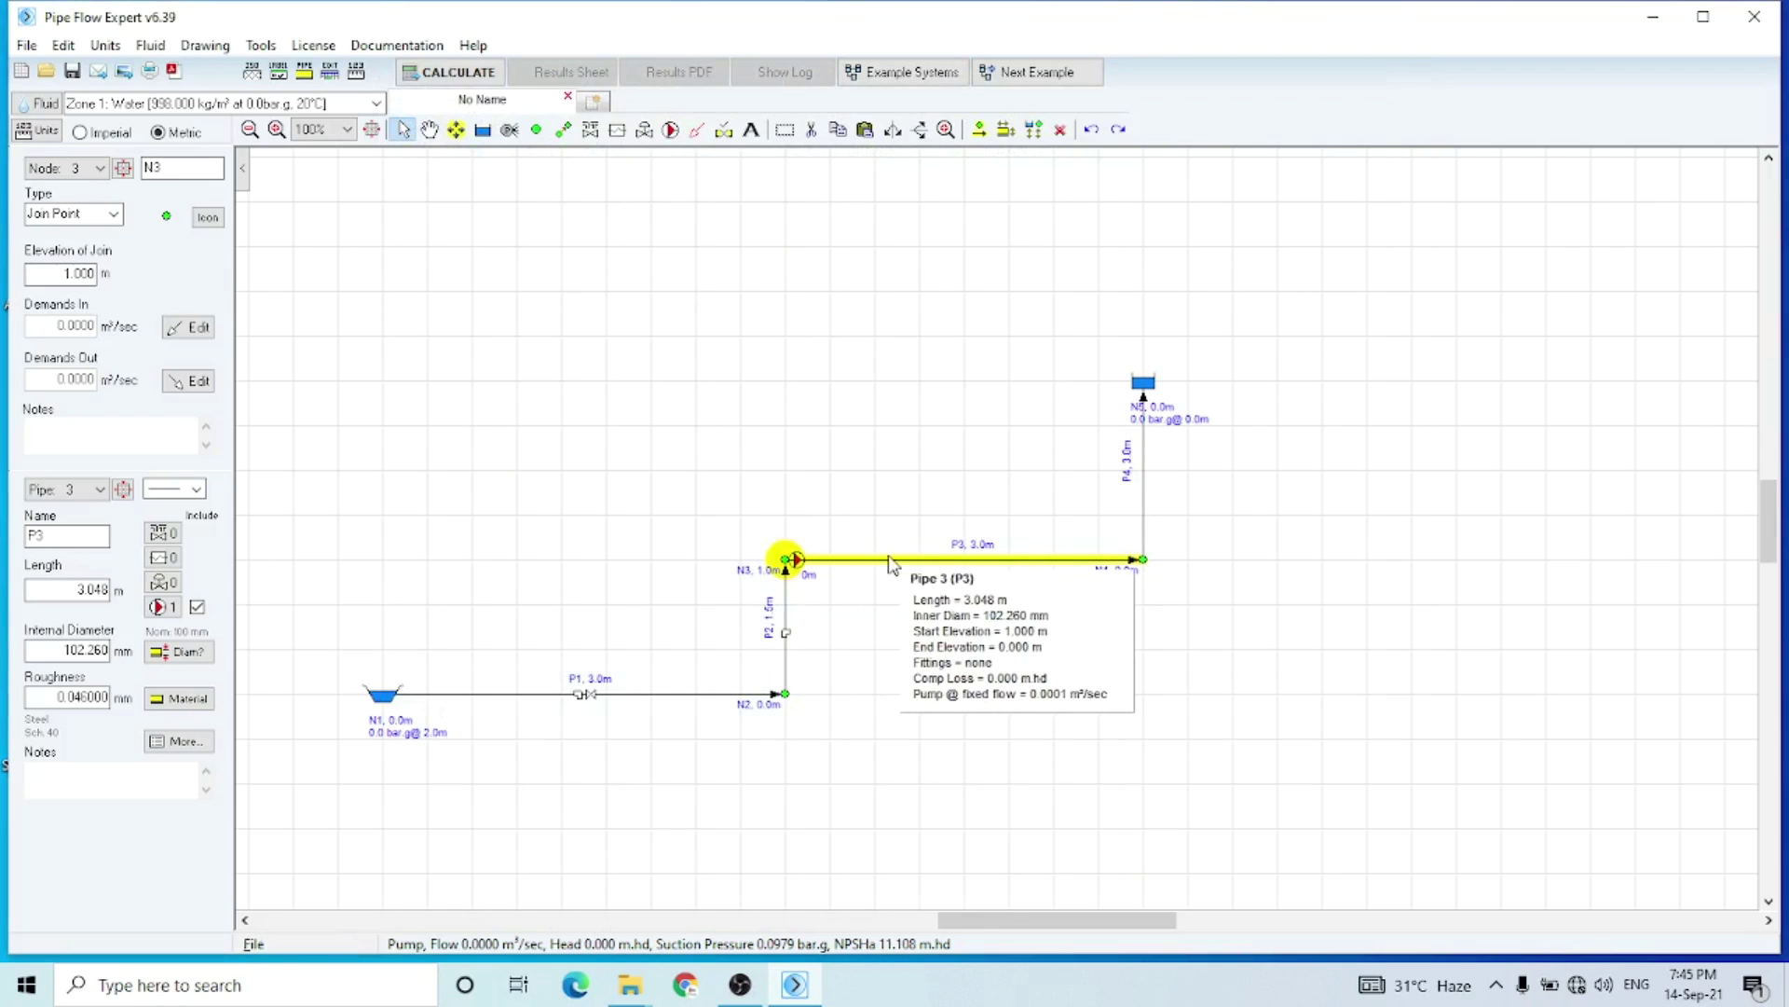
Set node N4's elevation to 1.000 m.
left_click(1144, 562)
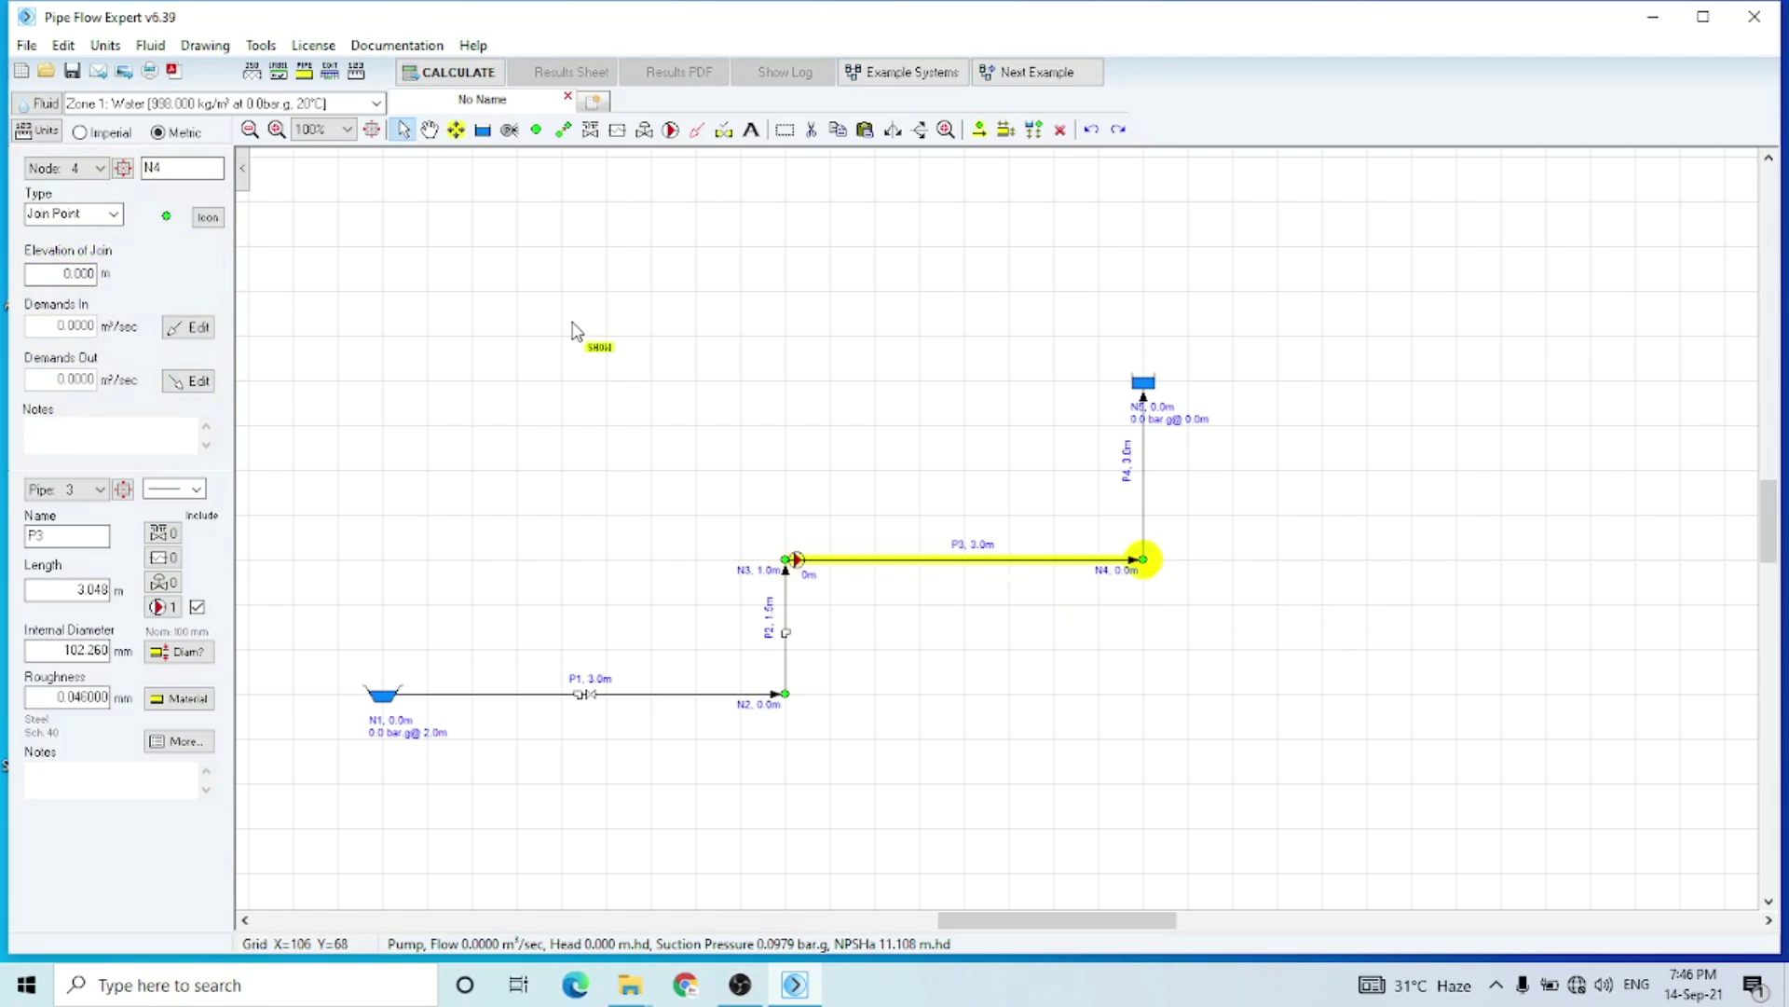
left_click(68, 270)
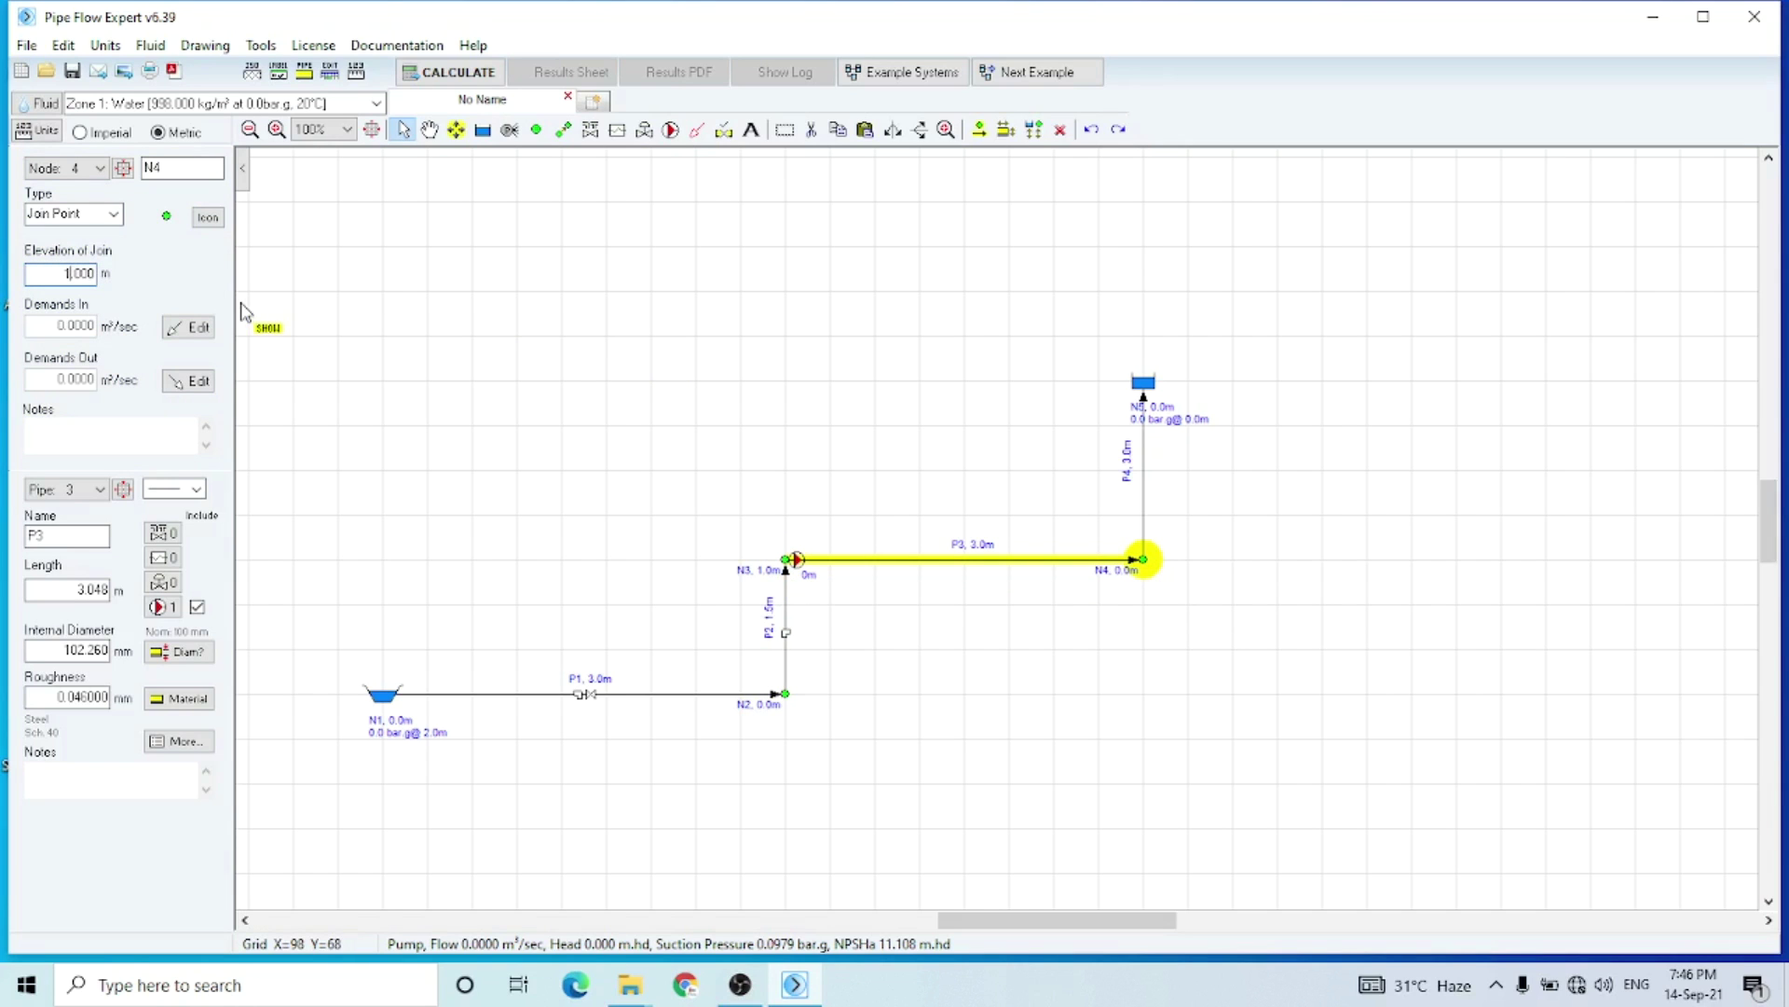
mouse_move(974, 562)
Add two 45° elbow fittings (K 0.54) to pipe P3.
left_click(164, 538)
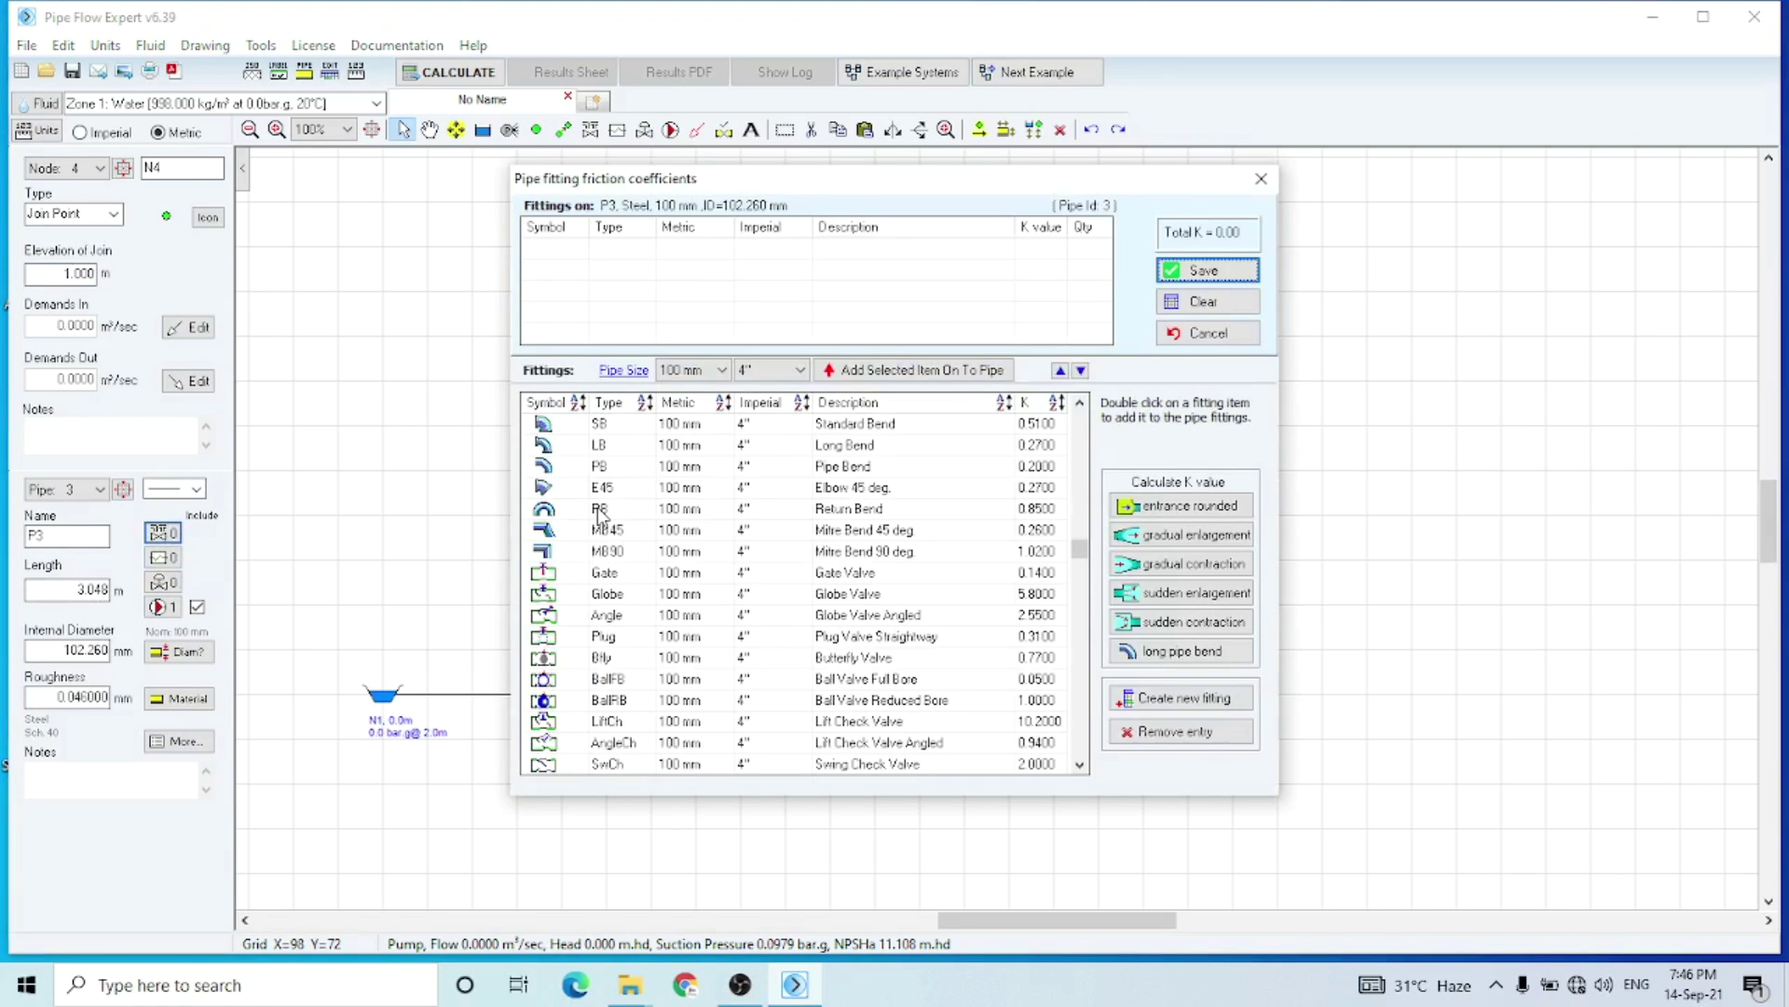
left_click(566, 489)
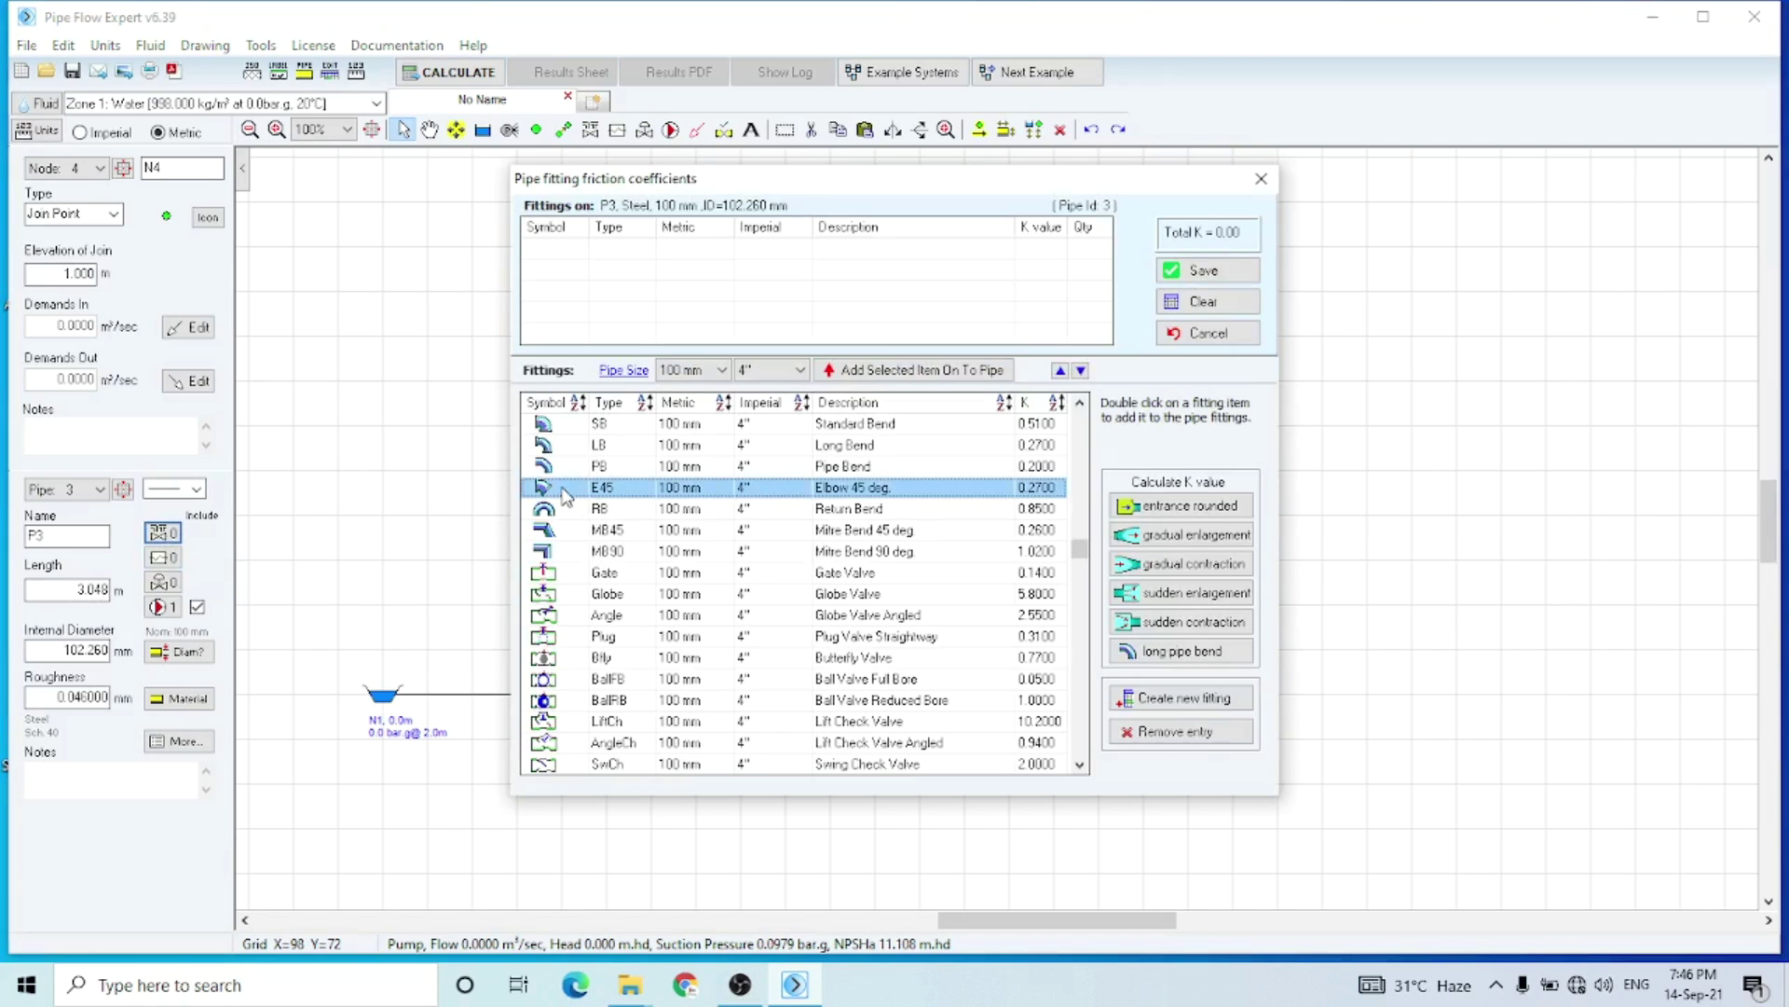
double_click(643, 491)
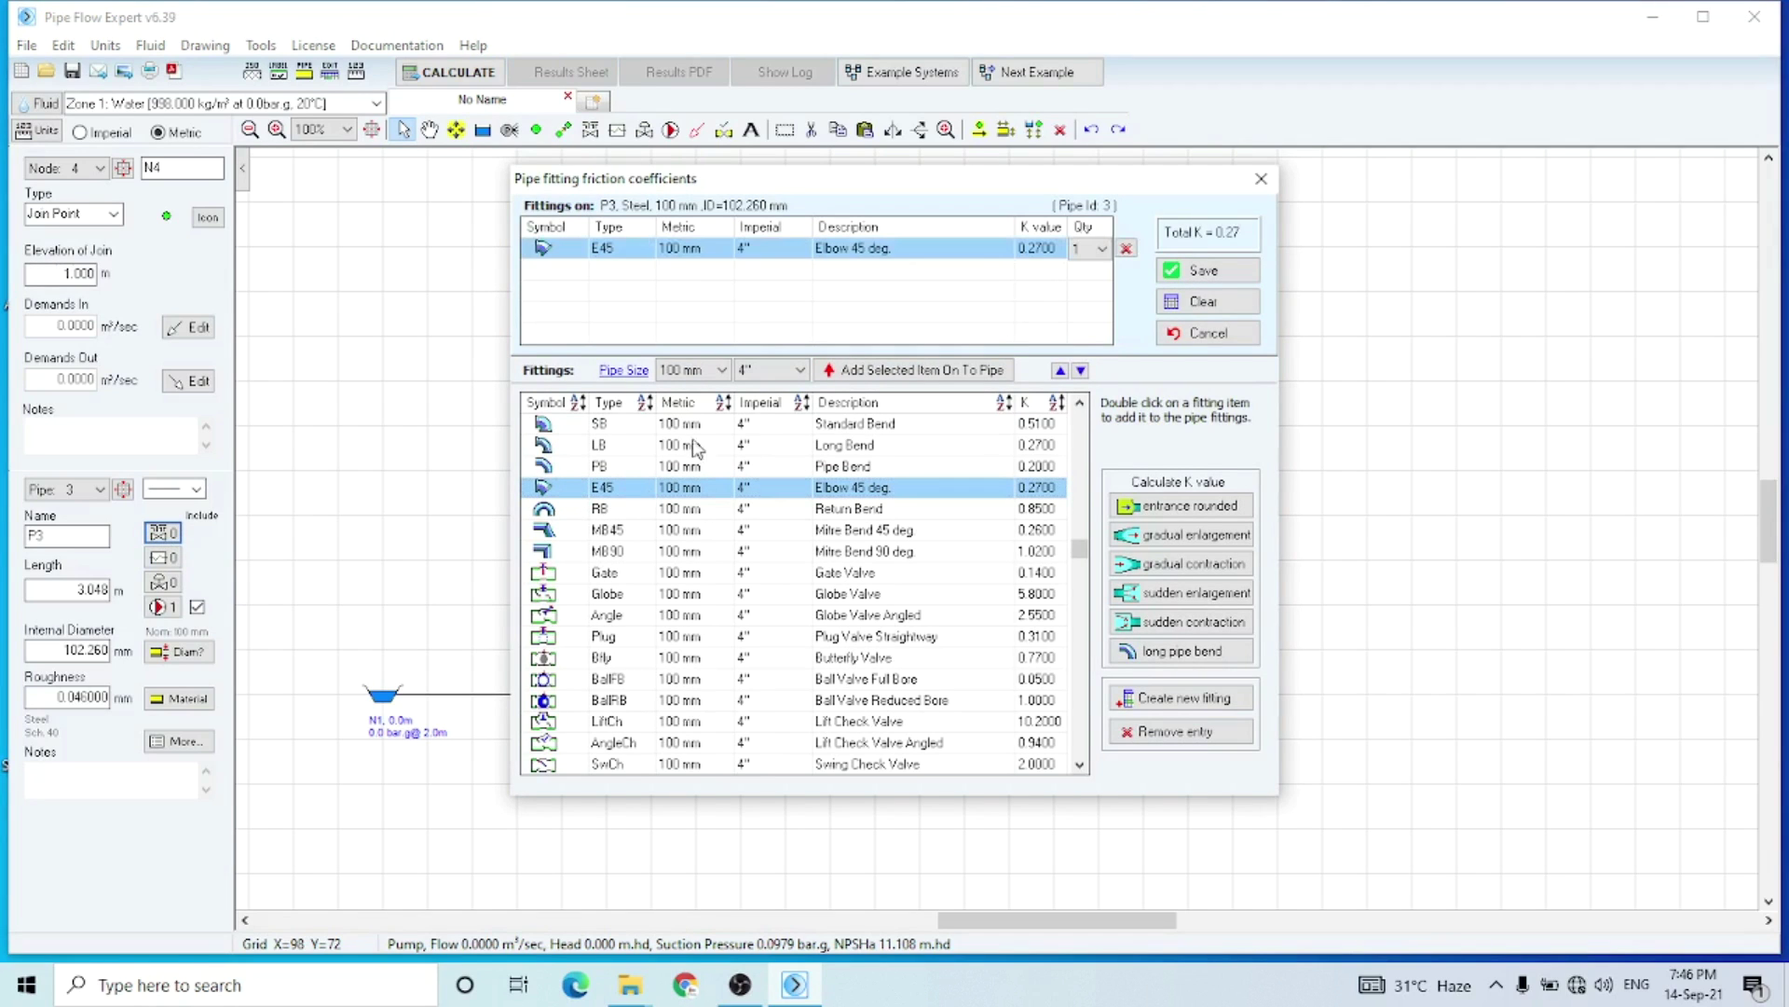
left_click(1103, 249)
left_click(1088, 281)
left_click(1206, 271)
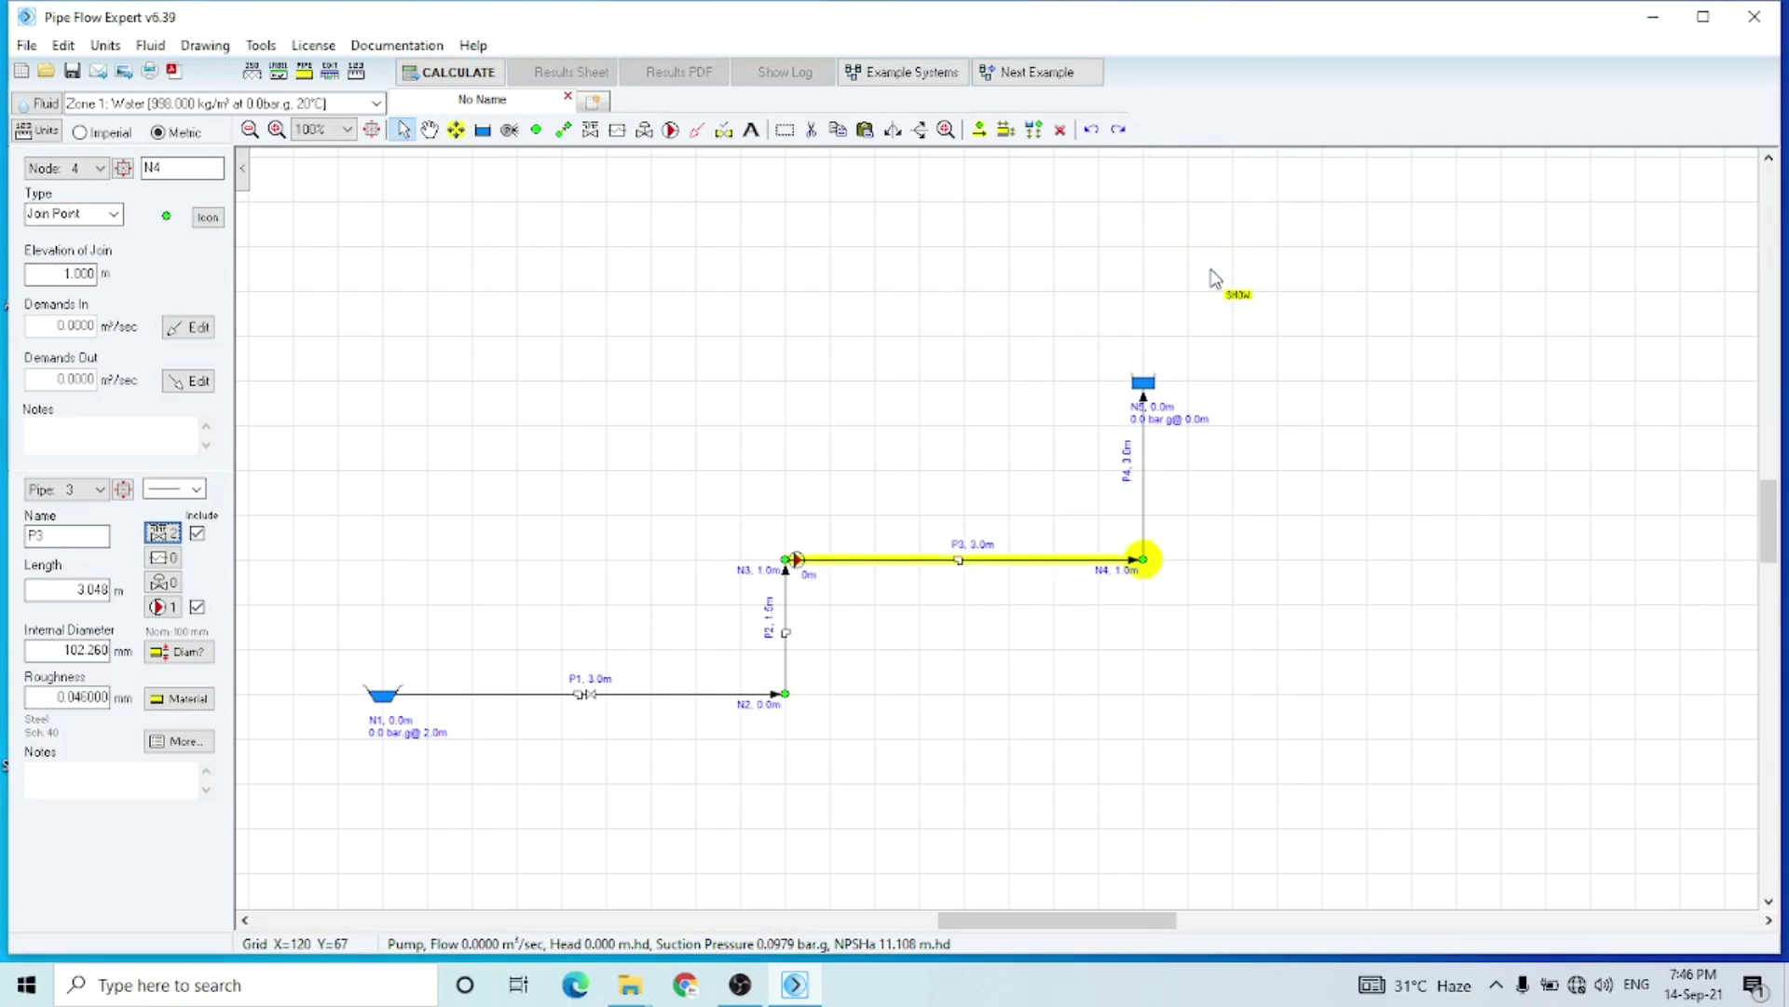
mouse_move(1144, 494)
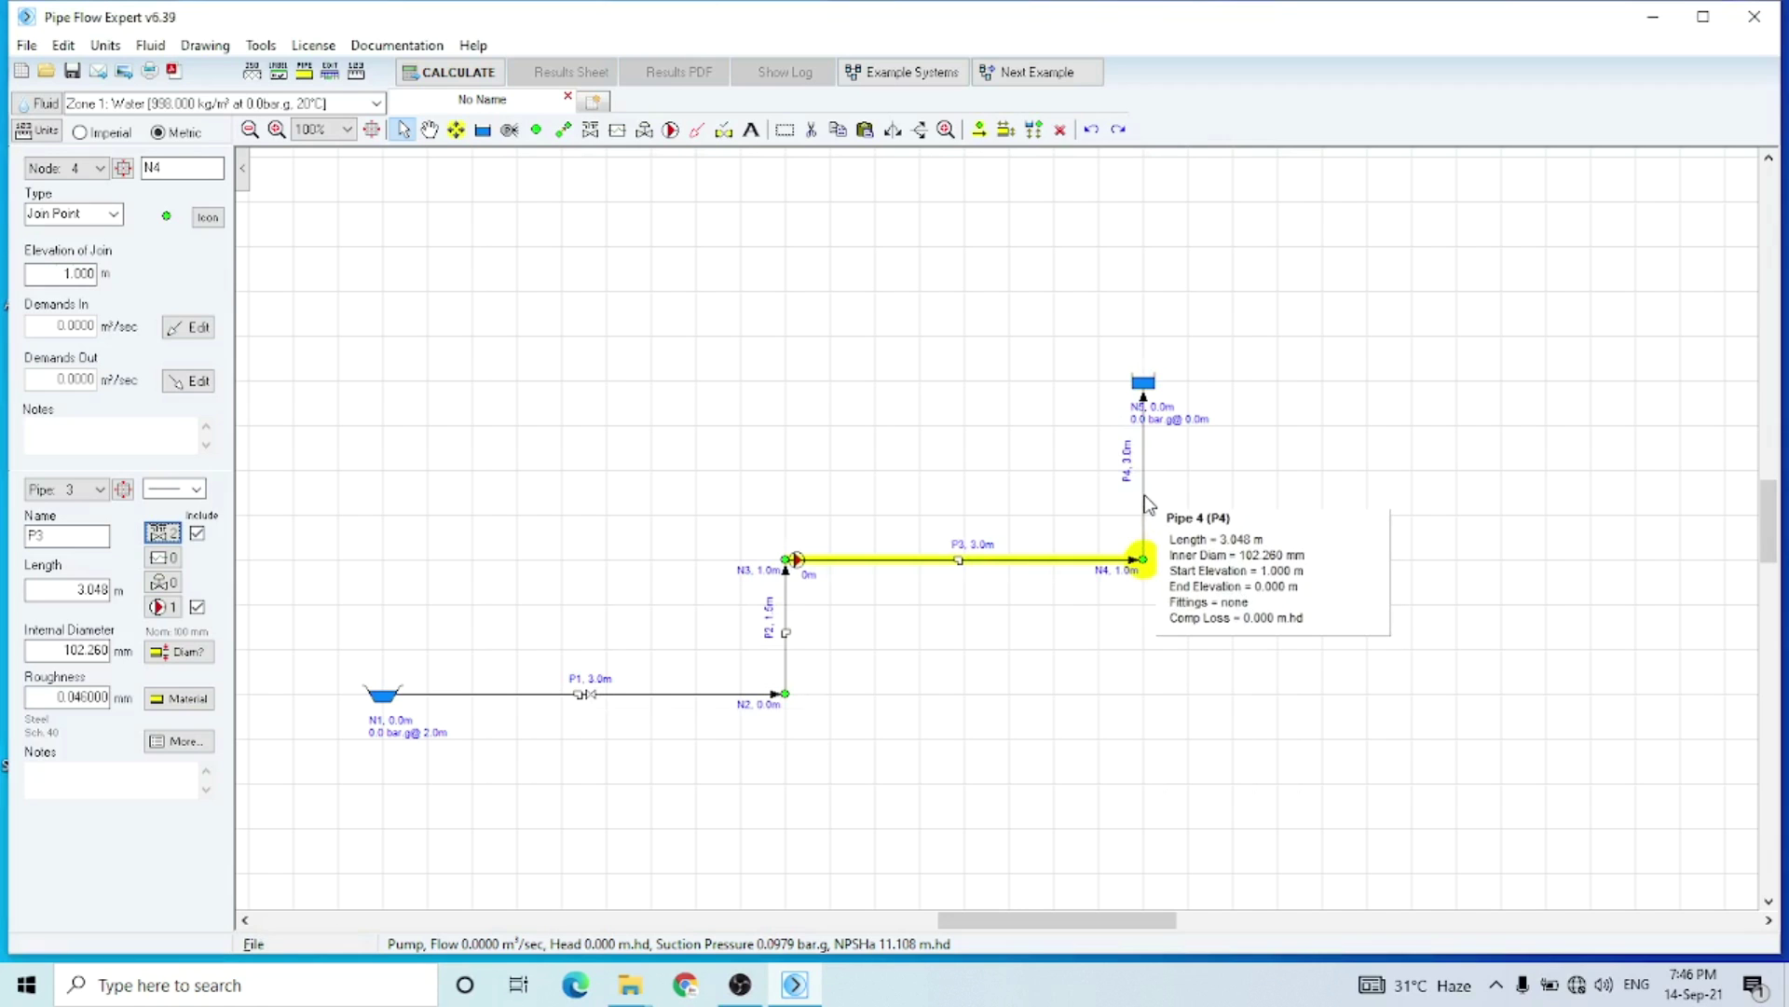
left_click(1146, 492)
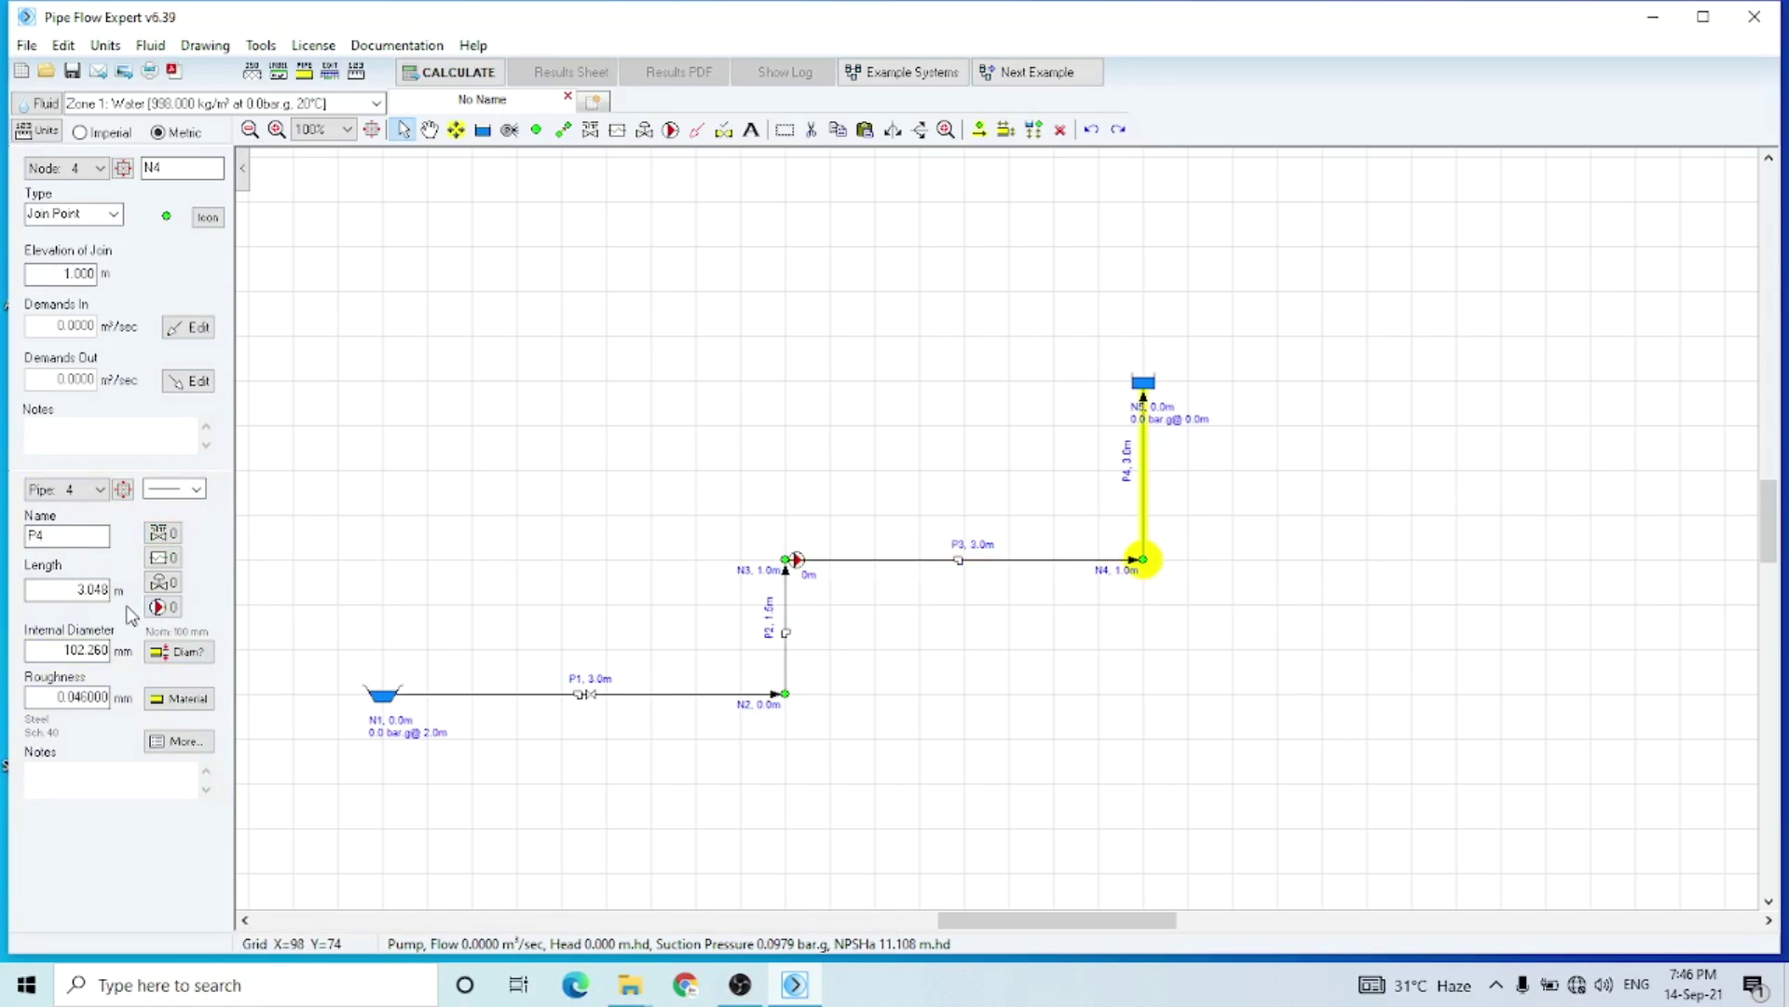
Make pipe P4 1.5 m long with one Elbow 45 deg. fitting (K 0.27).
double_click(79, 590)
type("1.5")
left_click(163, 532)
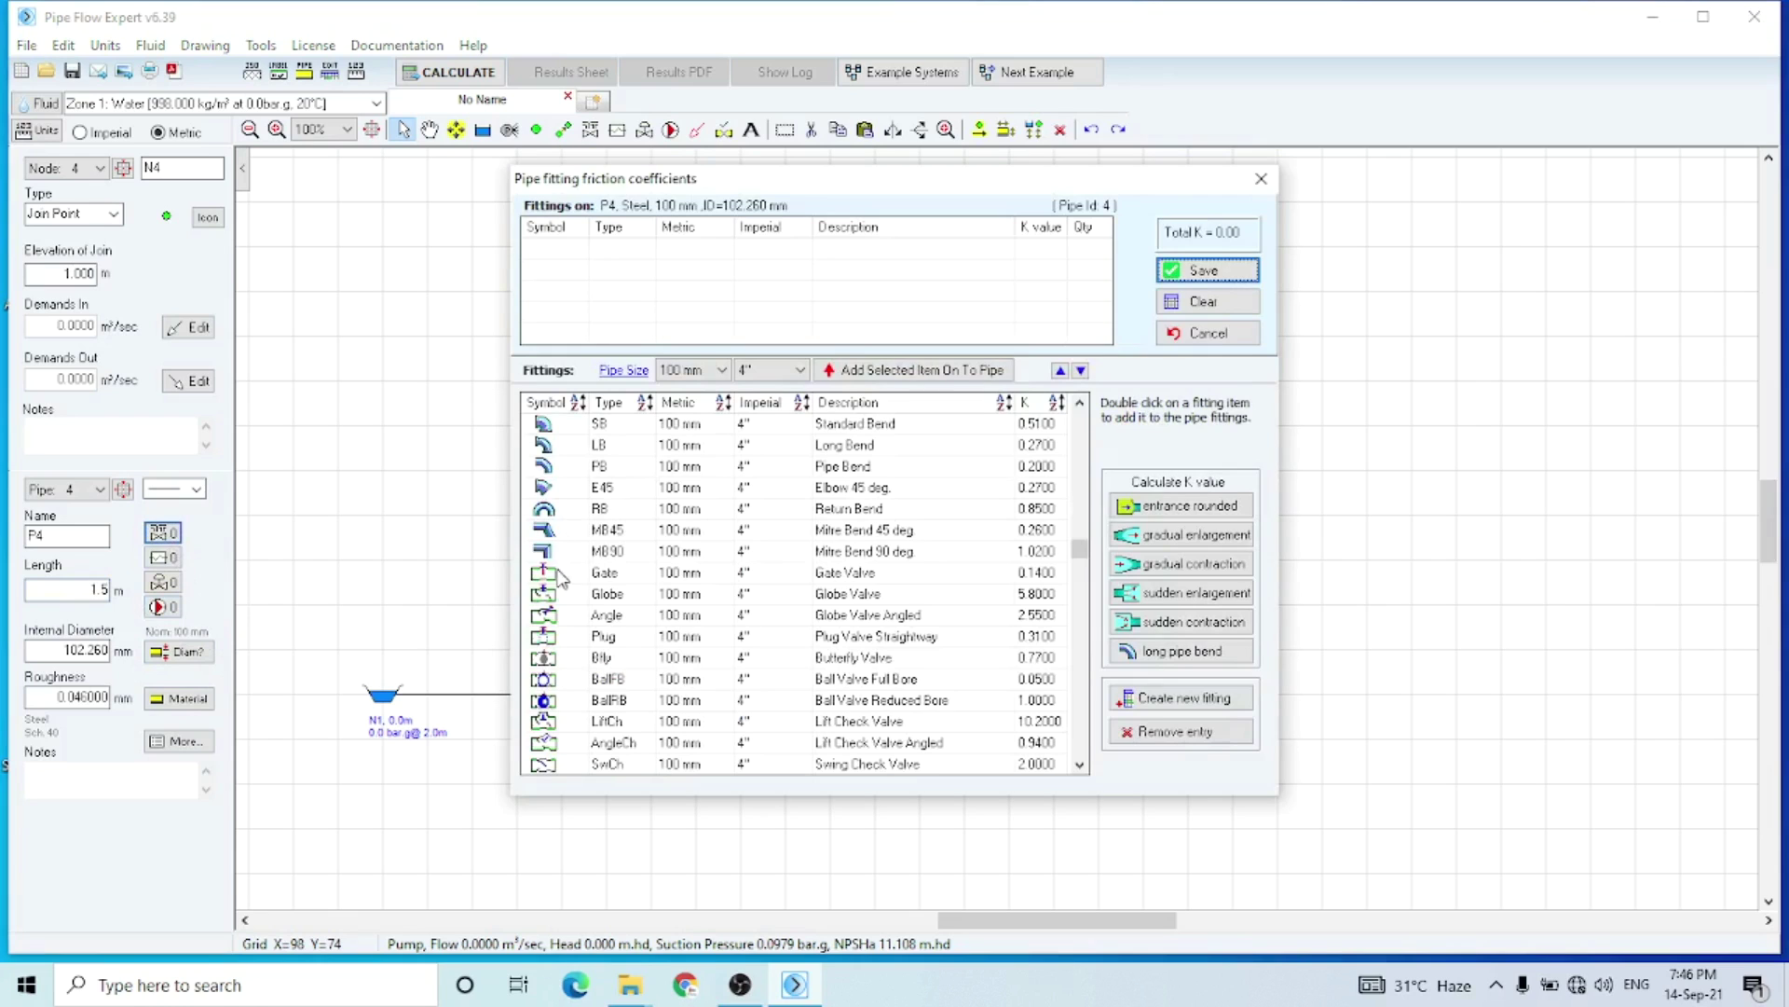
left_click(604, 489)
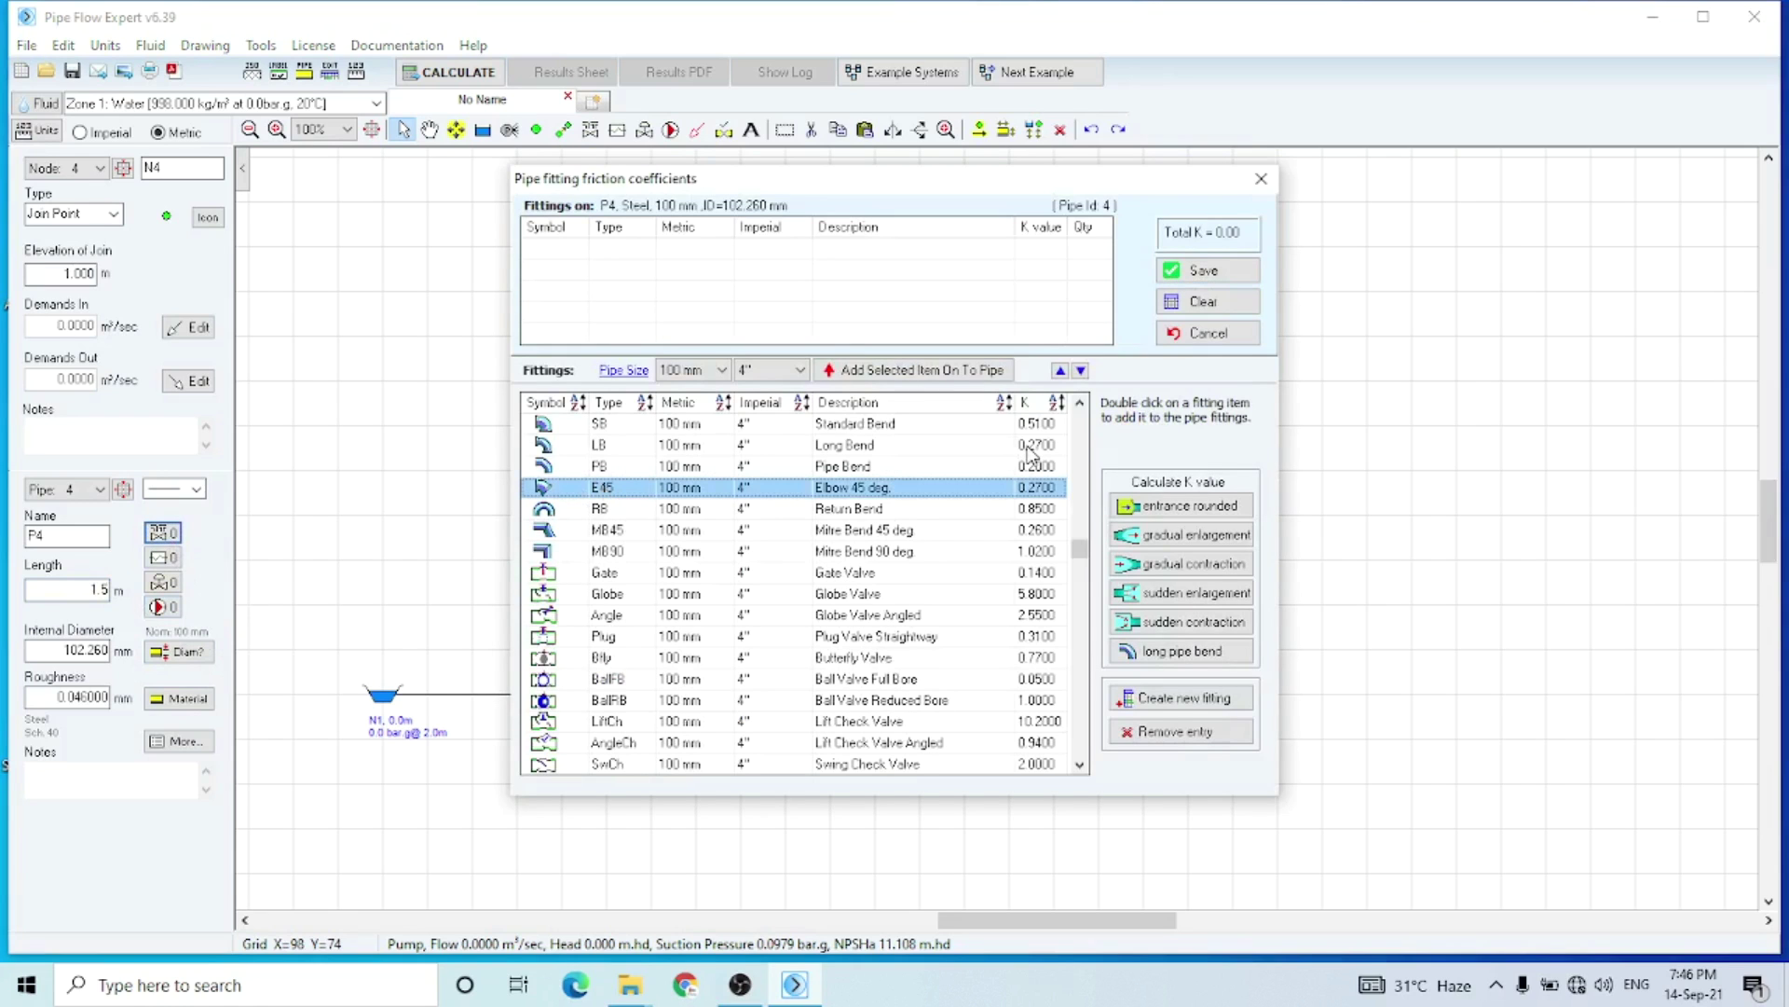
double_click(929, 493)
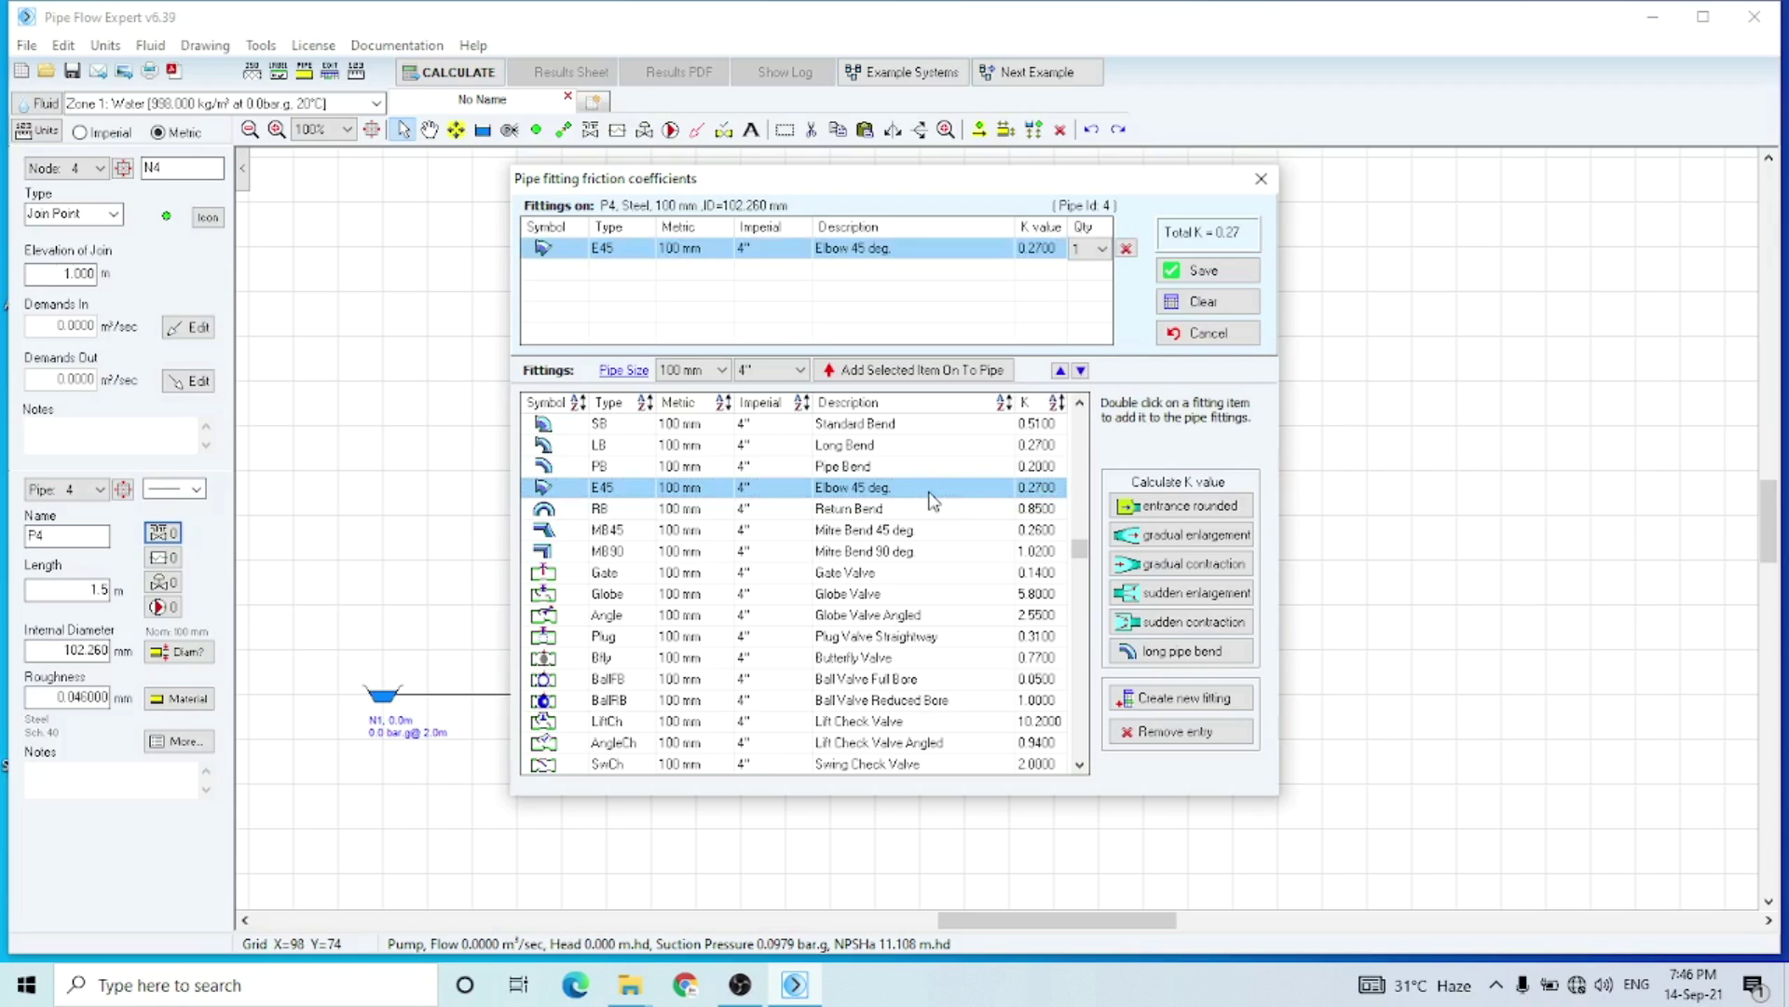
left_click(1202, 273)
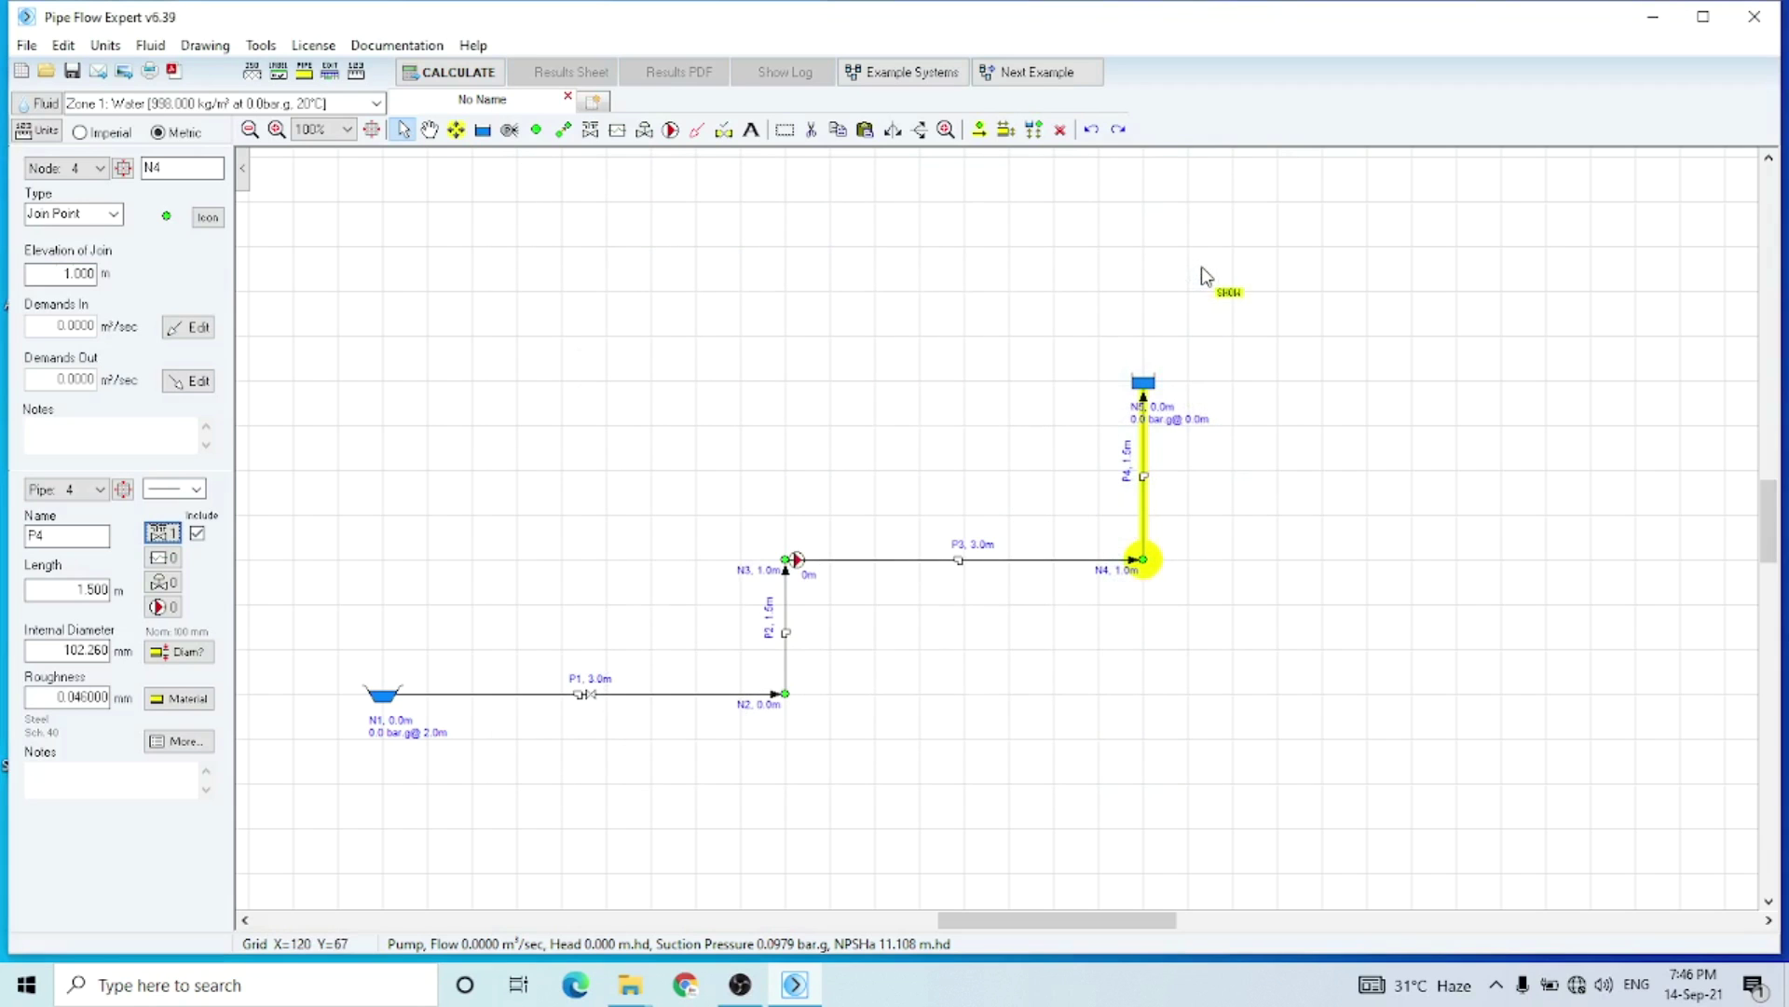
left_click(1150, 388)
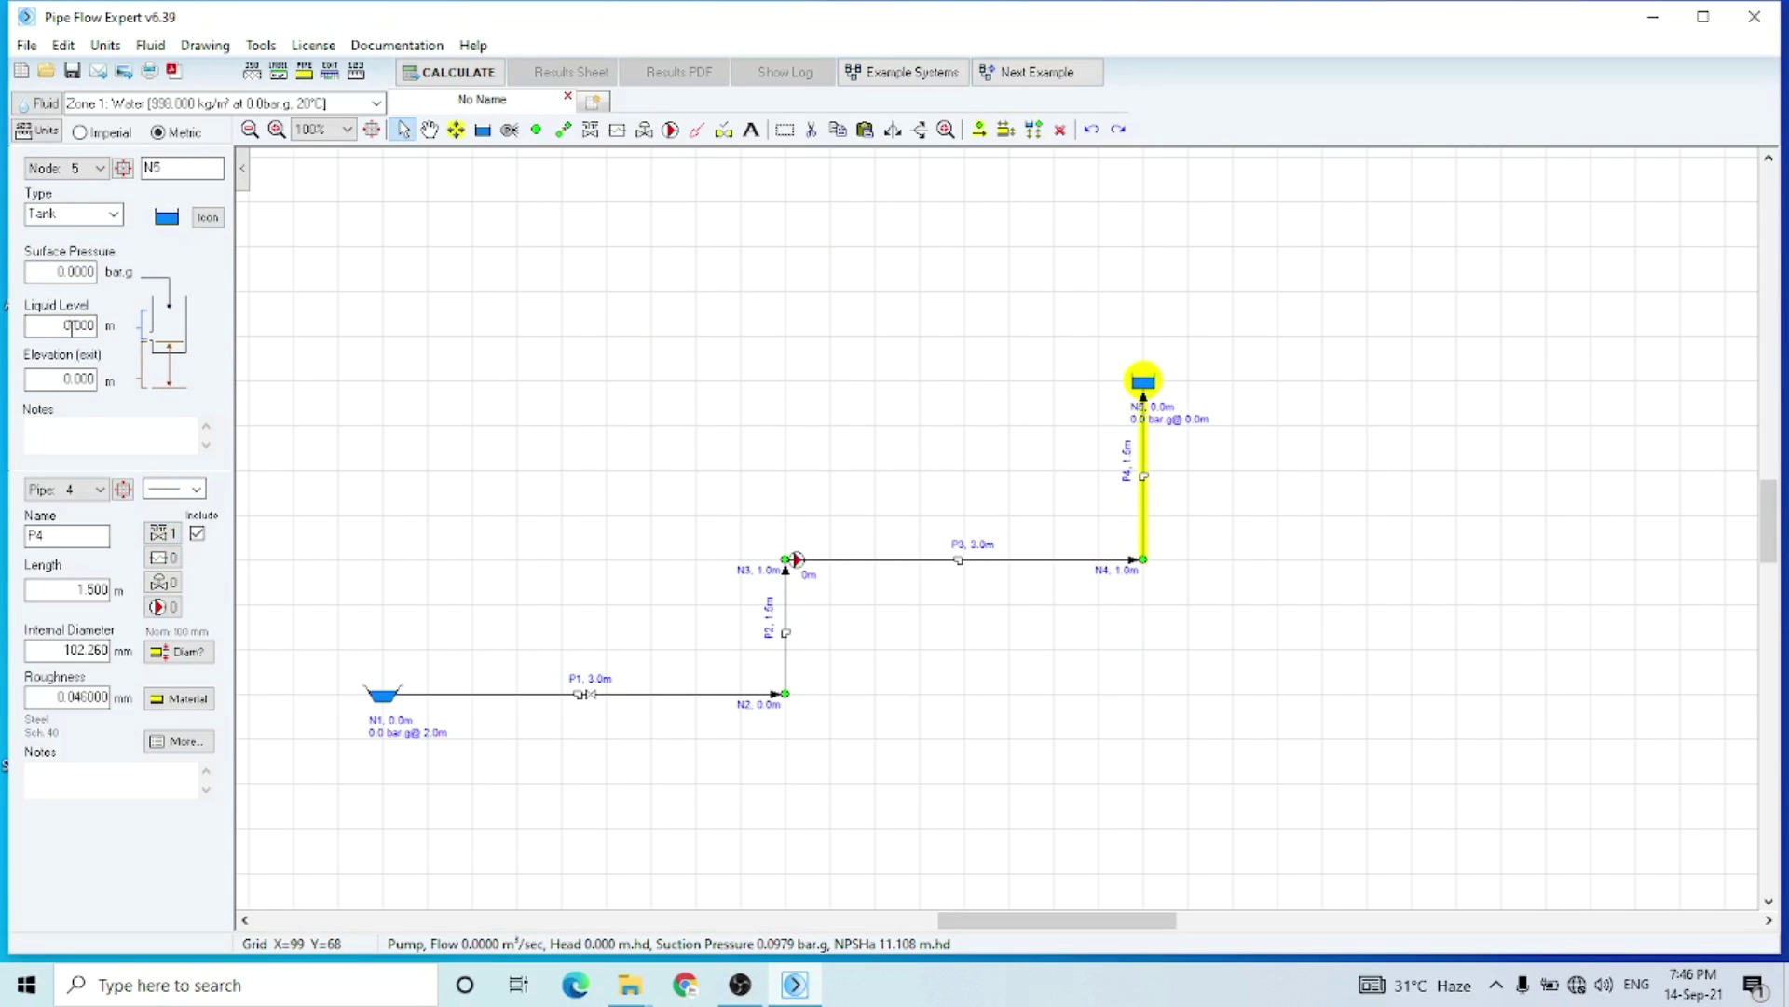
Give tank N5 a 2 m liquid level, a 2 m exit elevation and the tall tank icon.
left_click_drag(70, 326, 55, 327)
type("2")
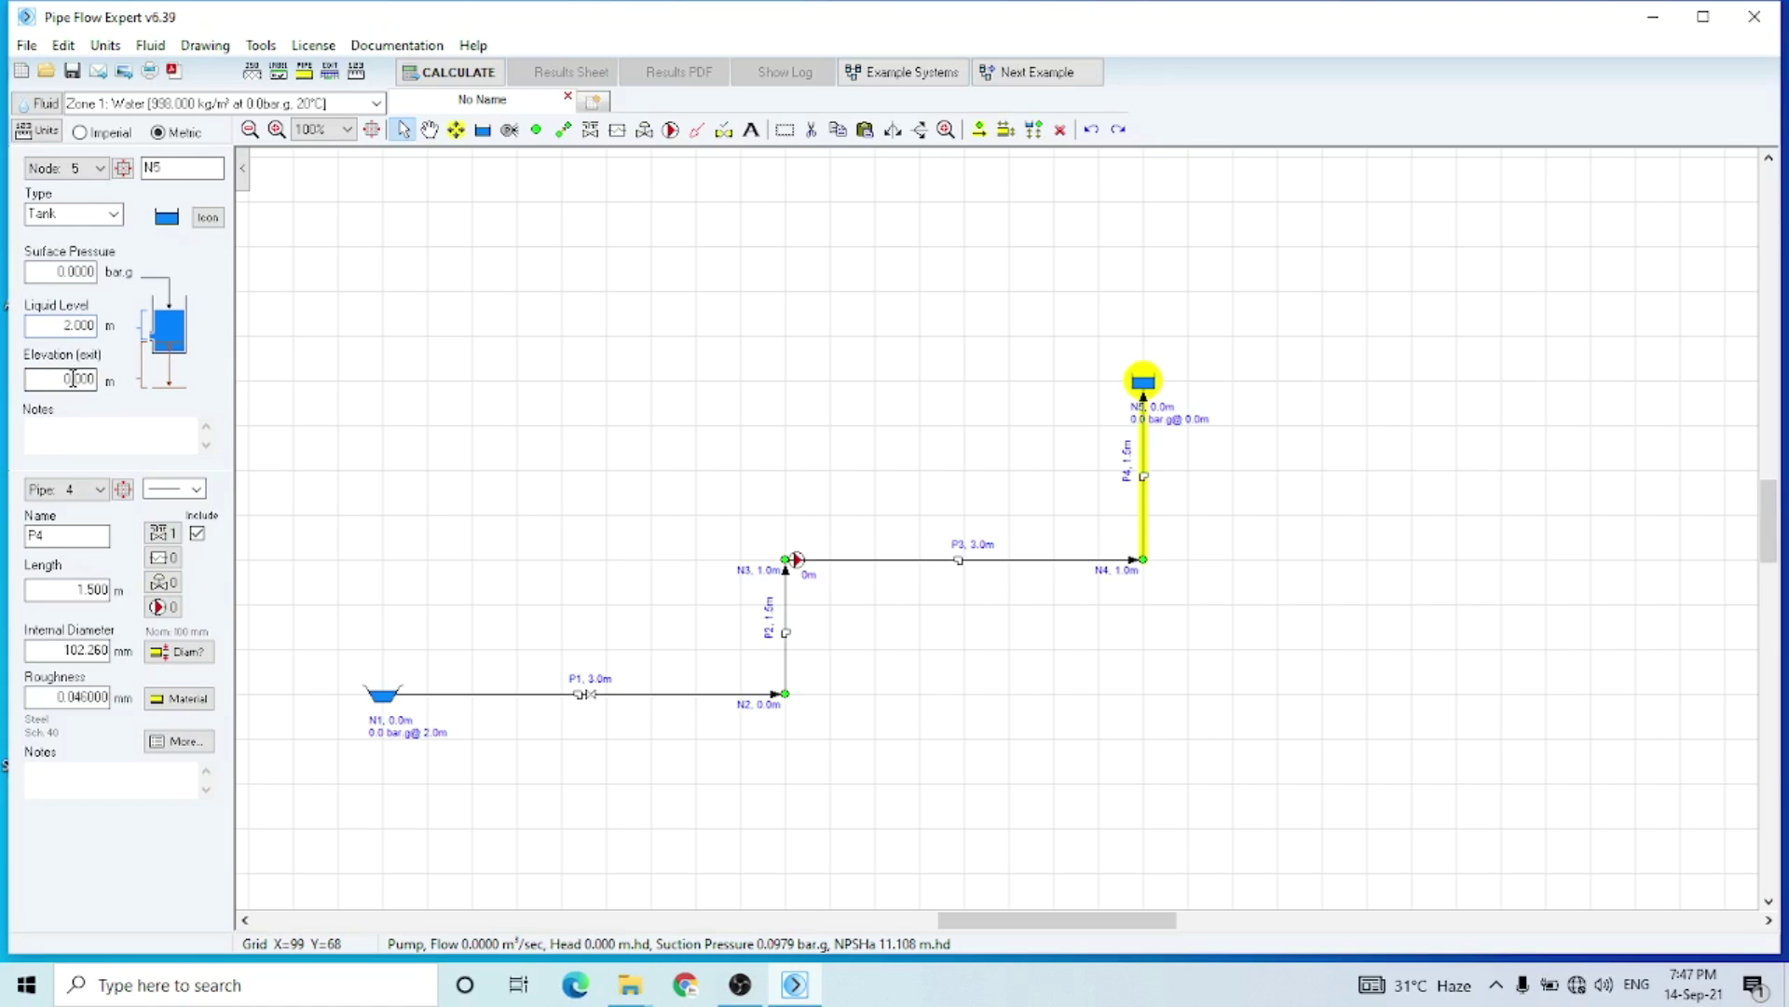
left_click_drag(72, 379, 55, 379)
type("2")
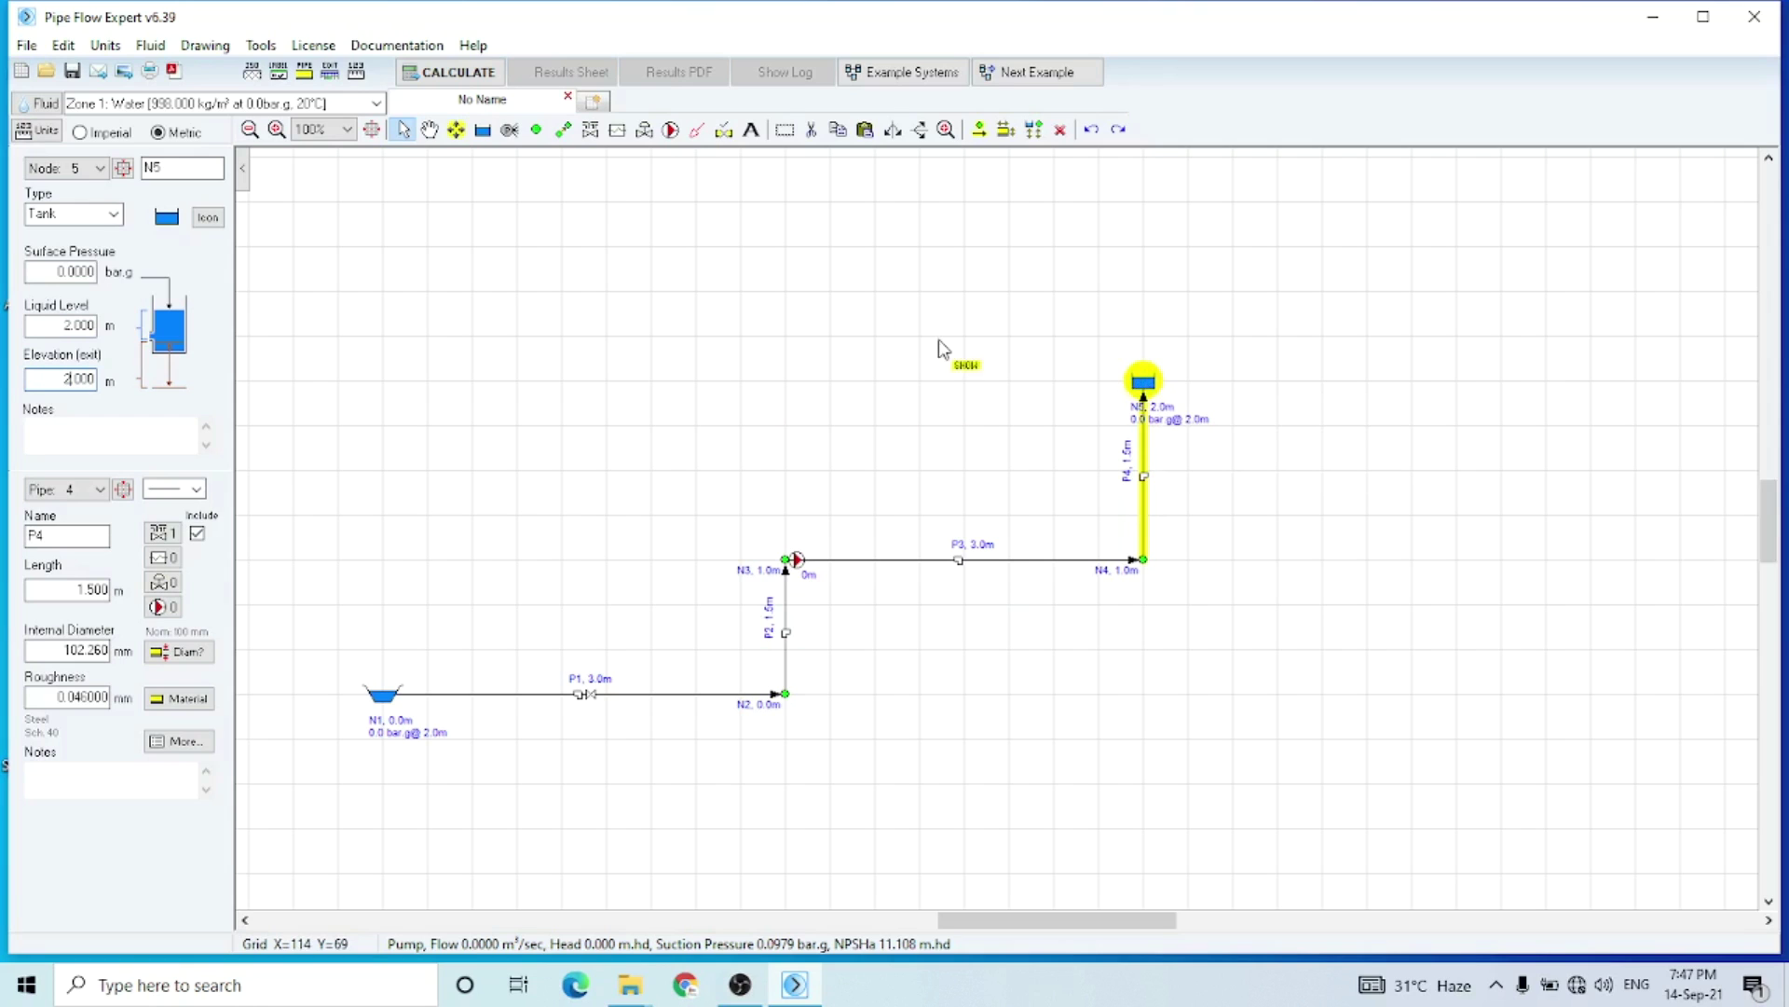
left_click(207, 217)
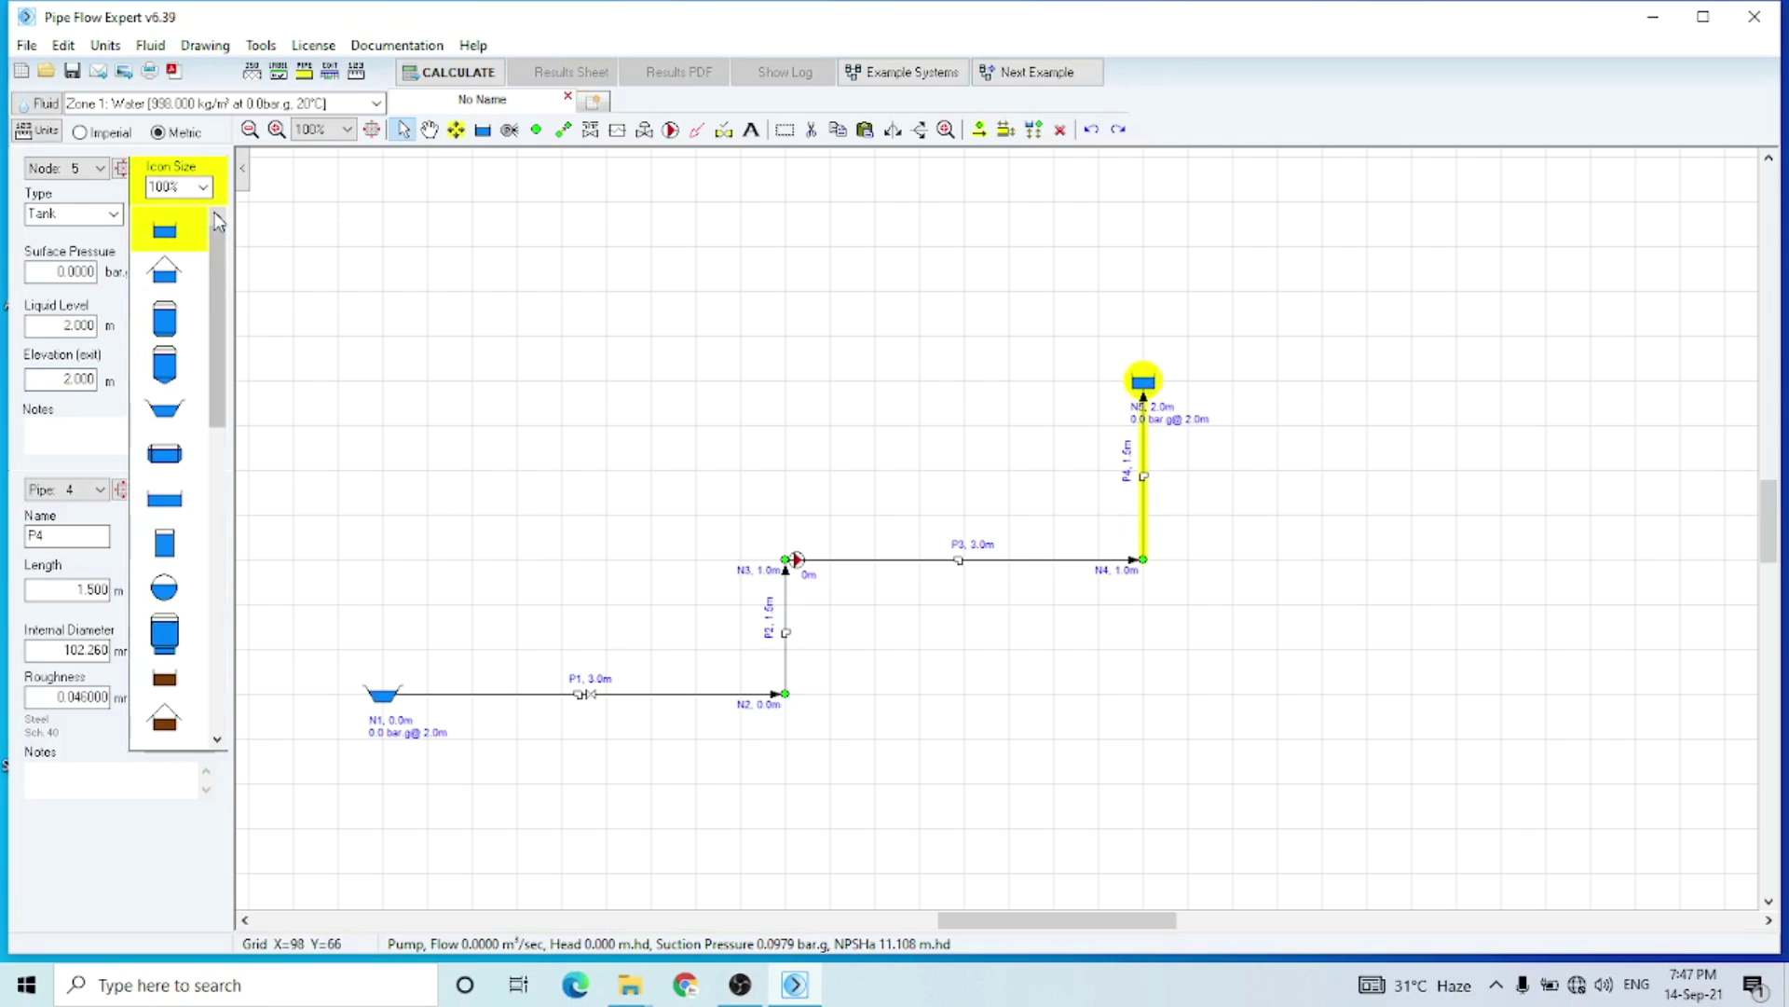
left_click(175, 320)
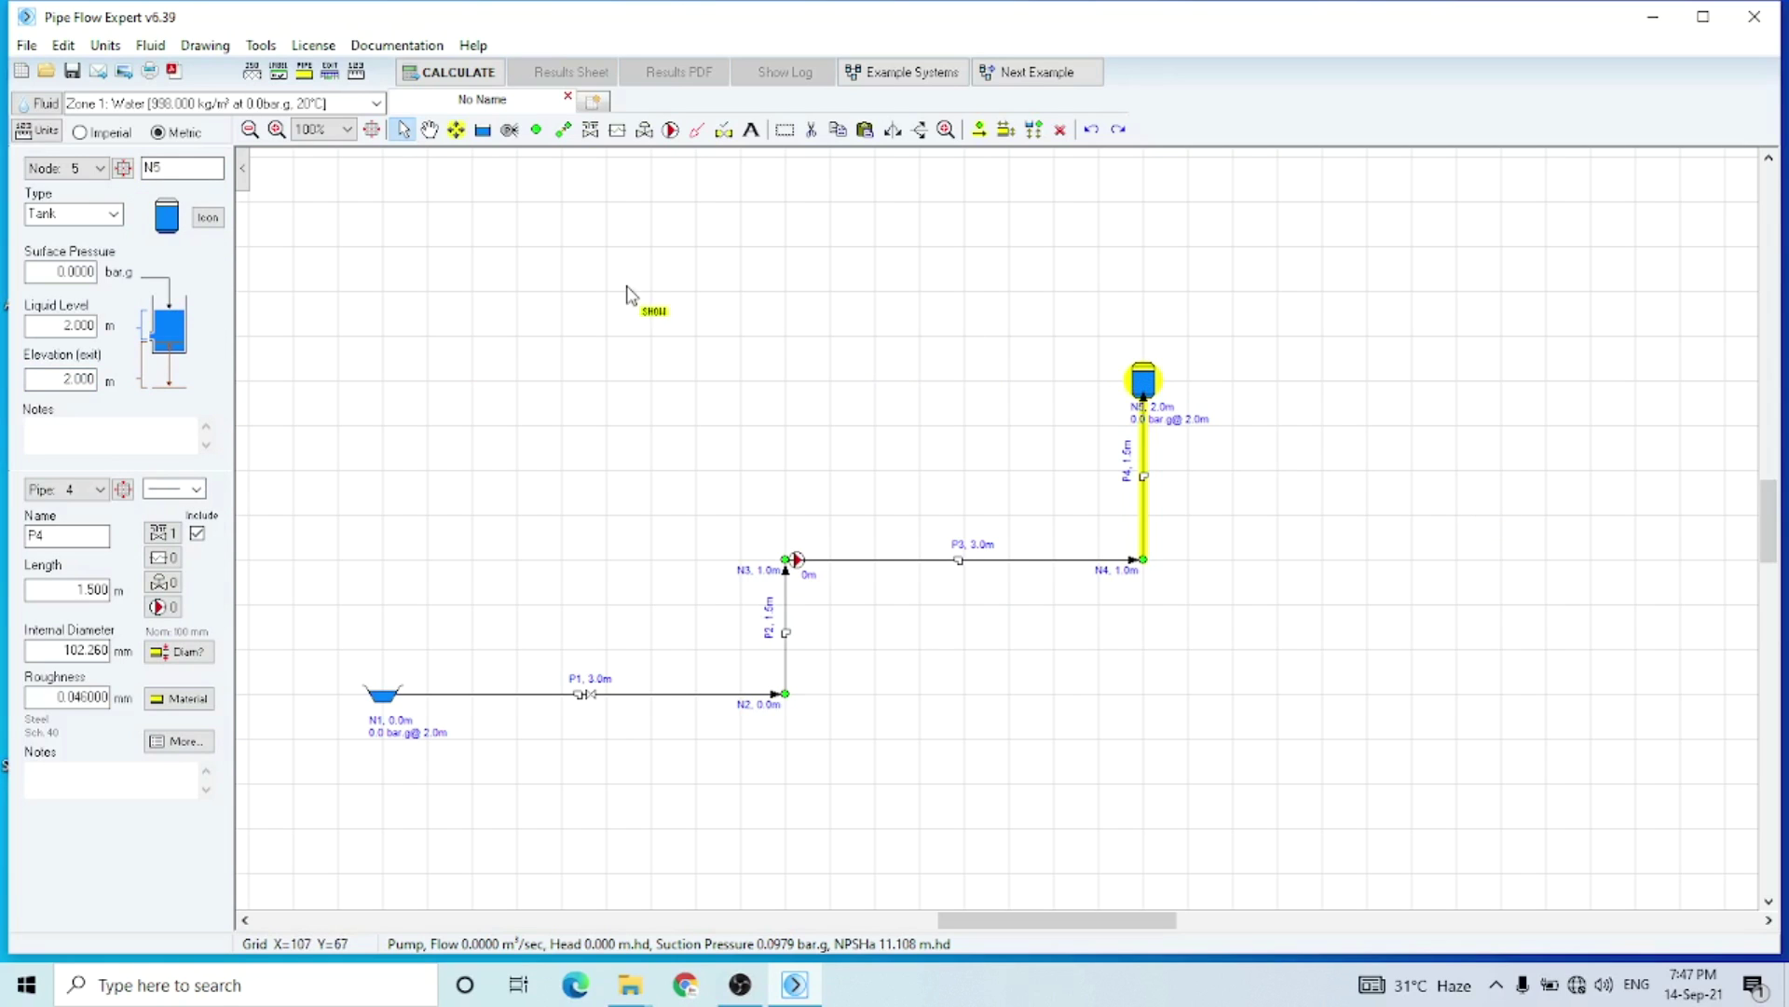
Calculate the network and review the Results Log for the successful solve.
left_click(453, 75)
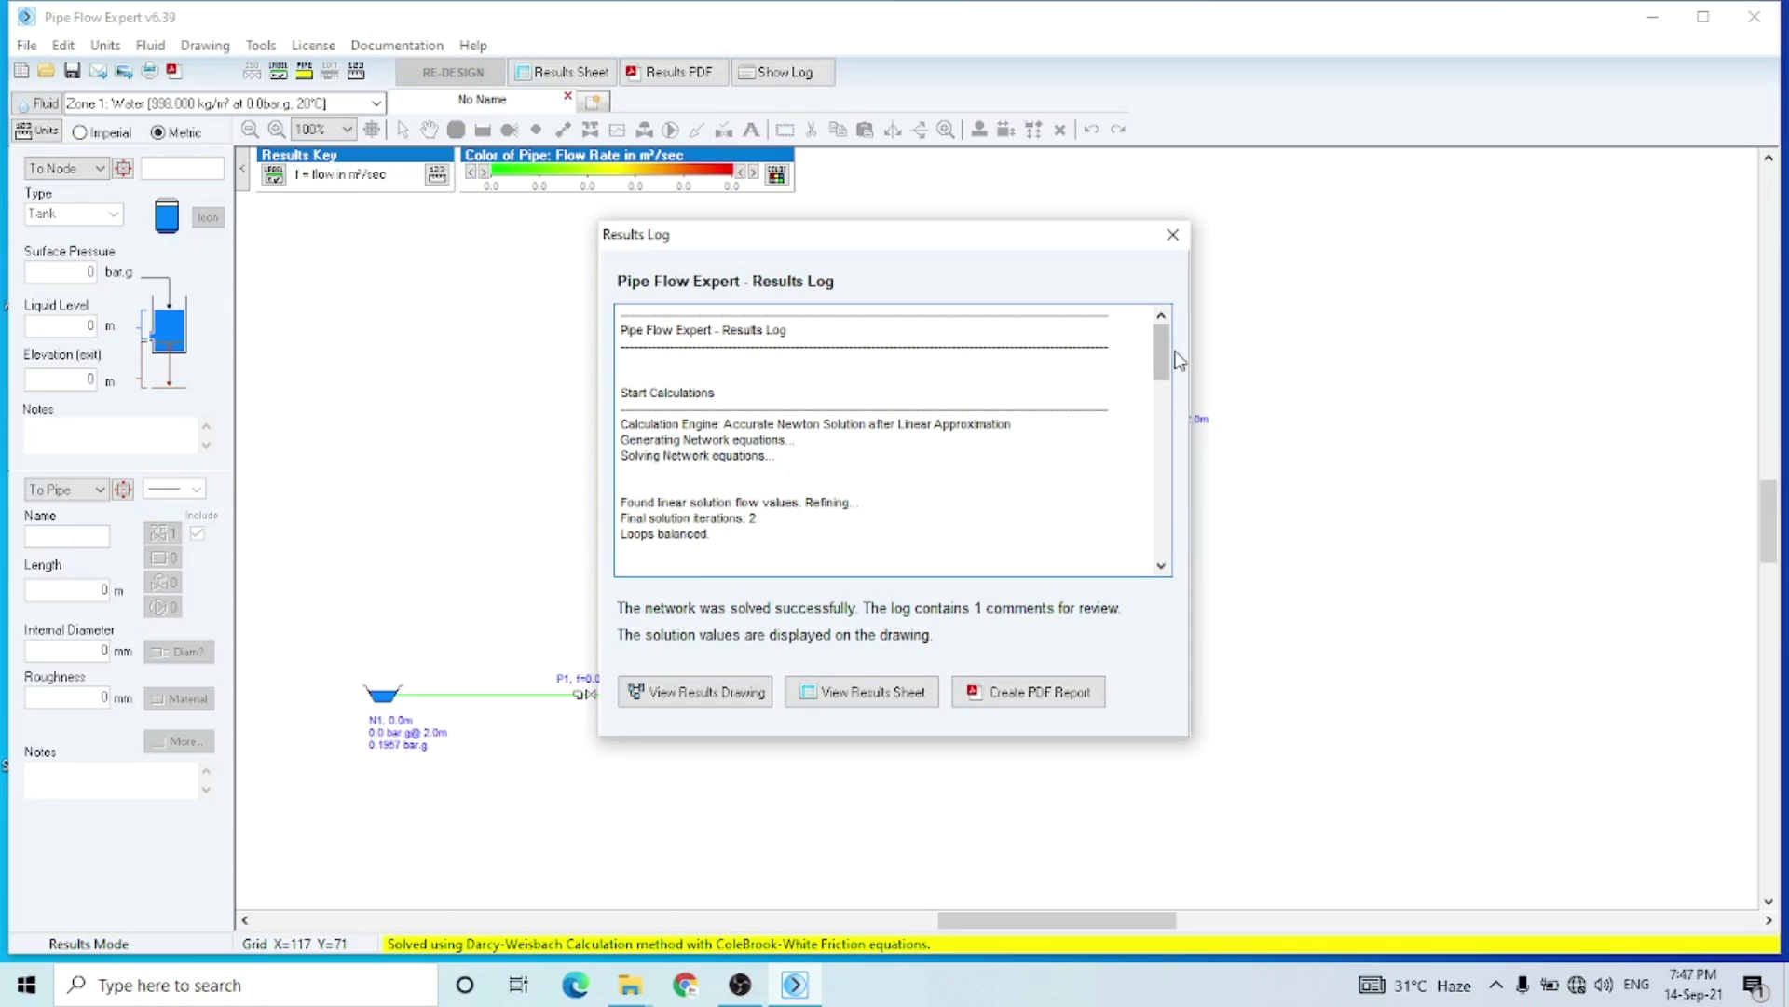
left_click_drag(1163, 353, 1155, 535)
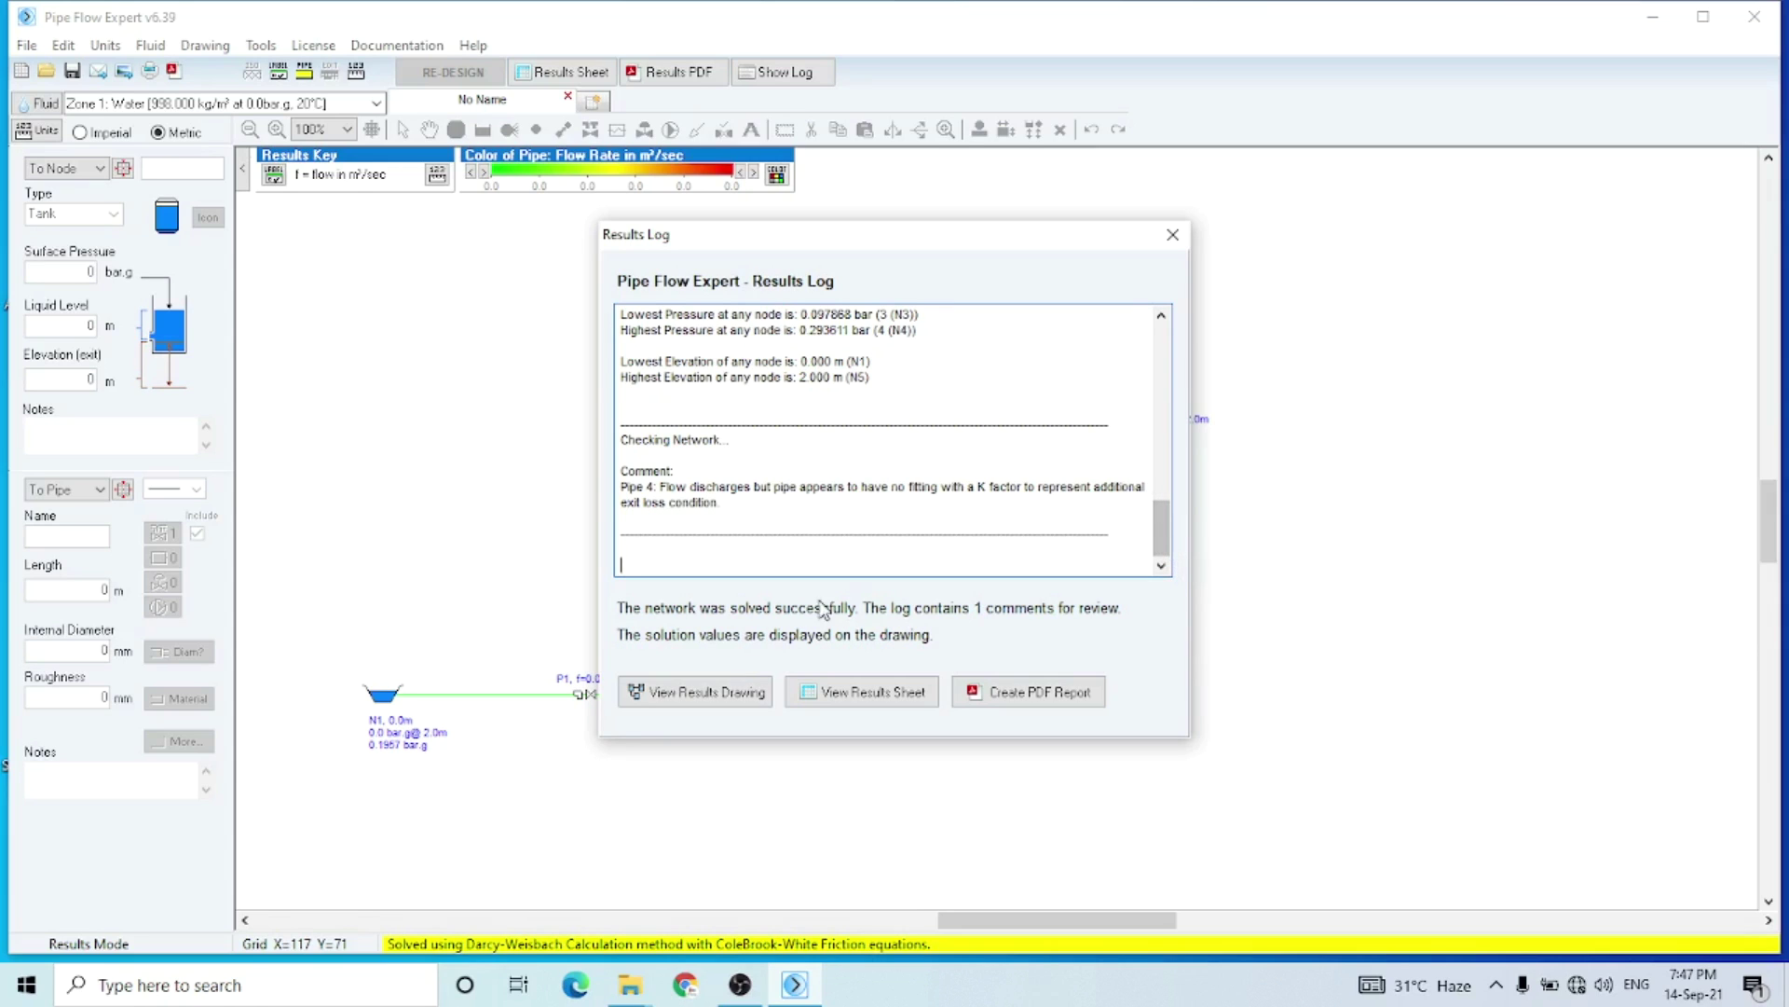
left_click(1011, 695)
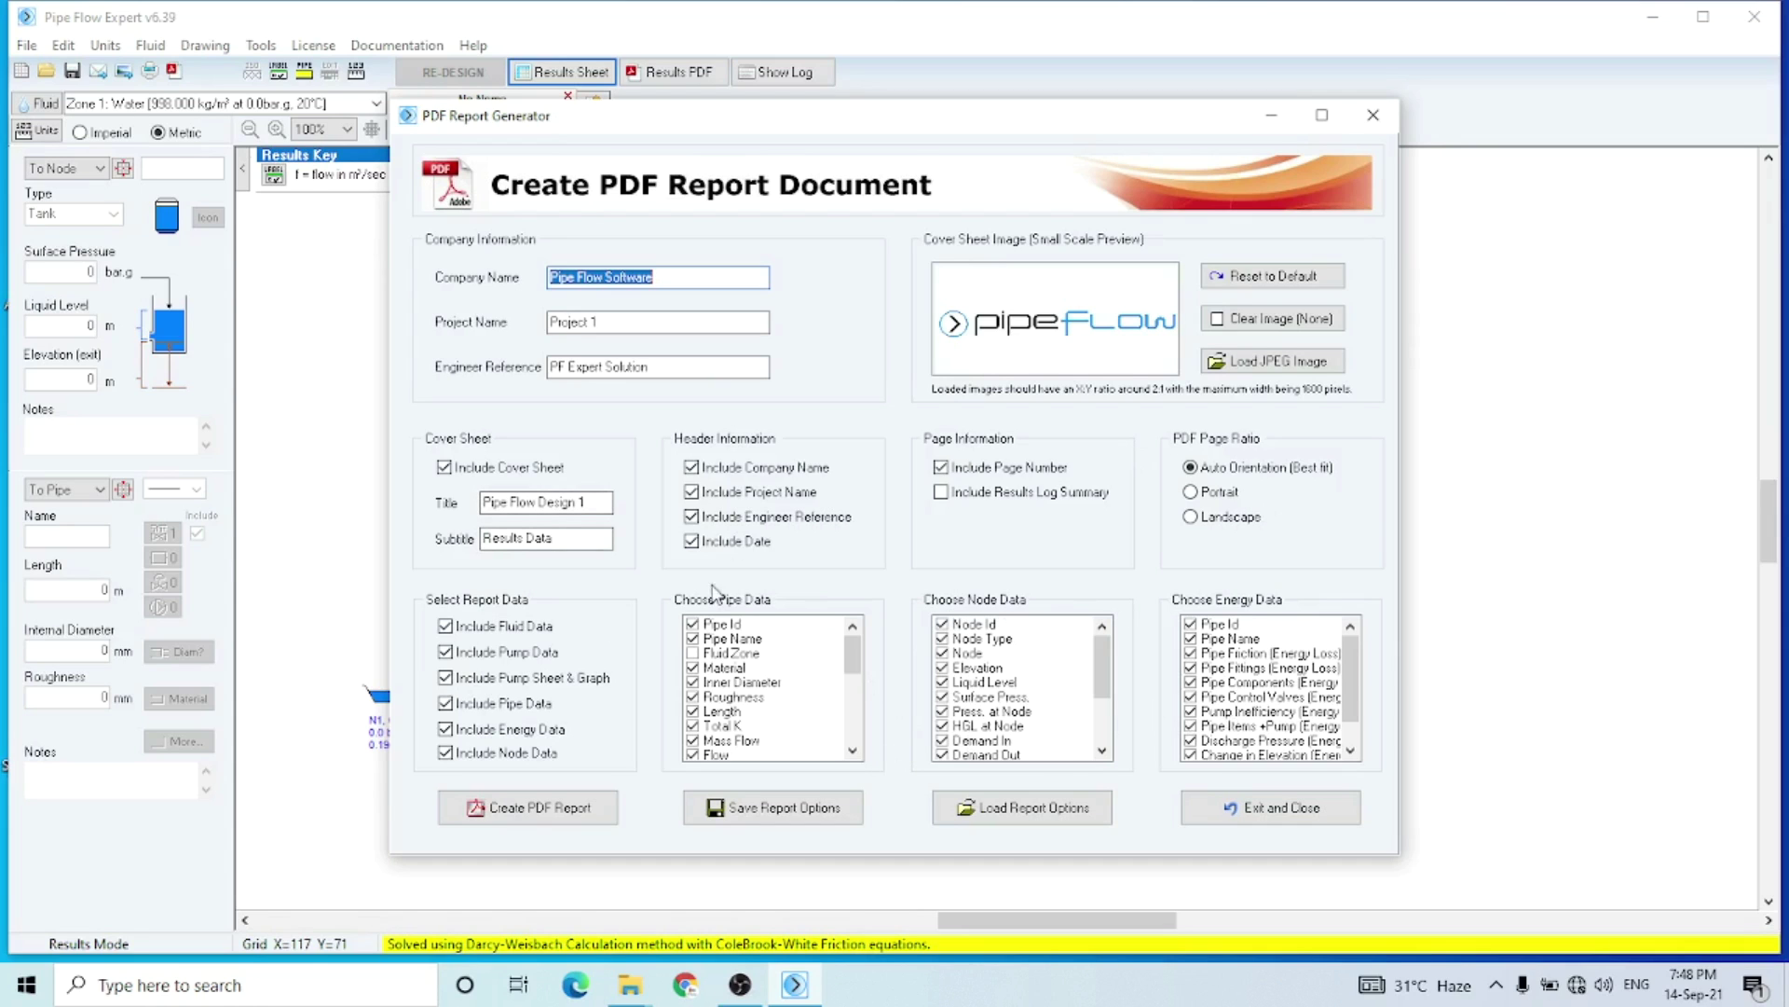
Generate the Pipe Flow Design 1 PDF report with default options.
left_click(547, 811)
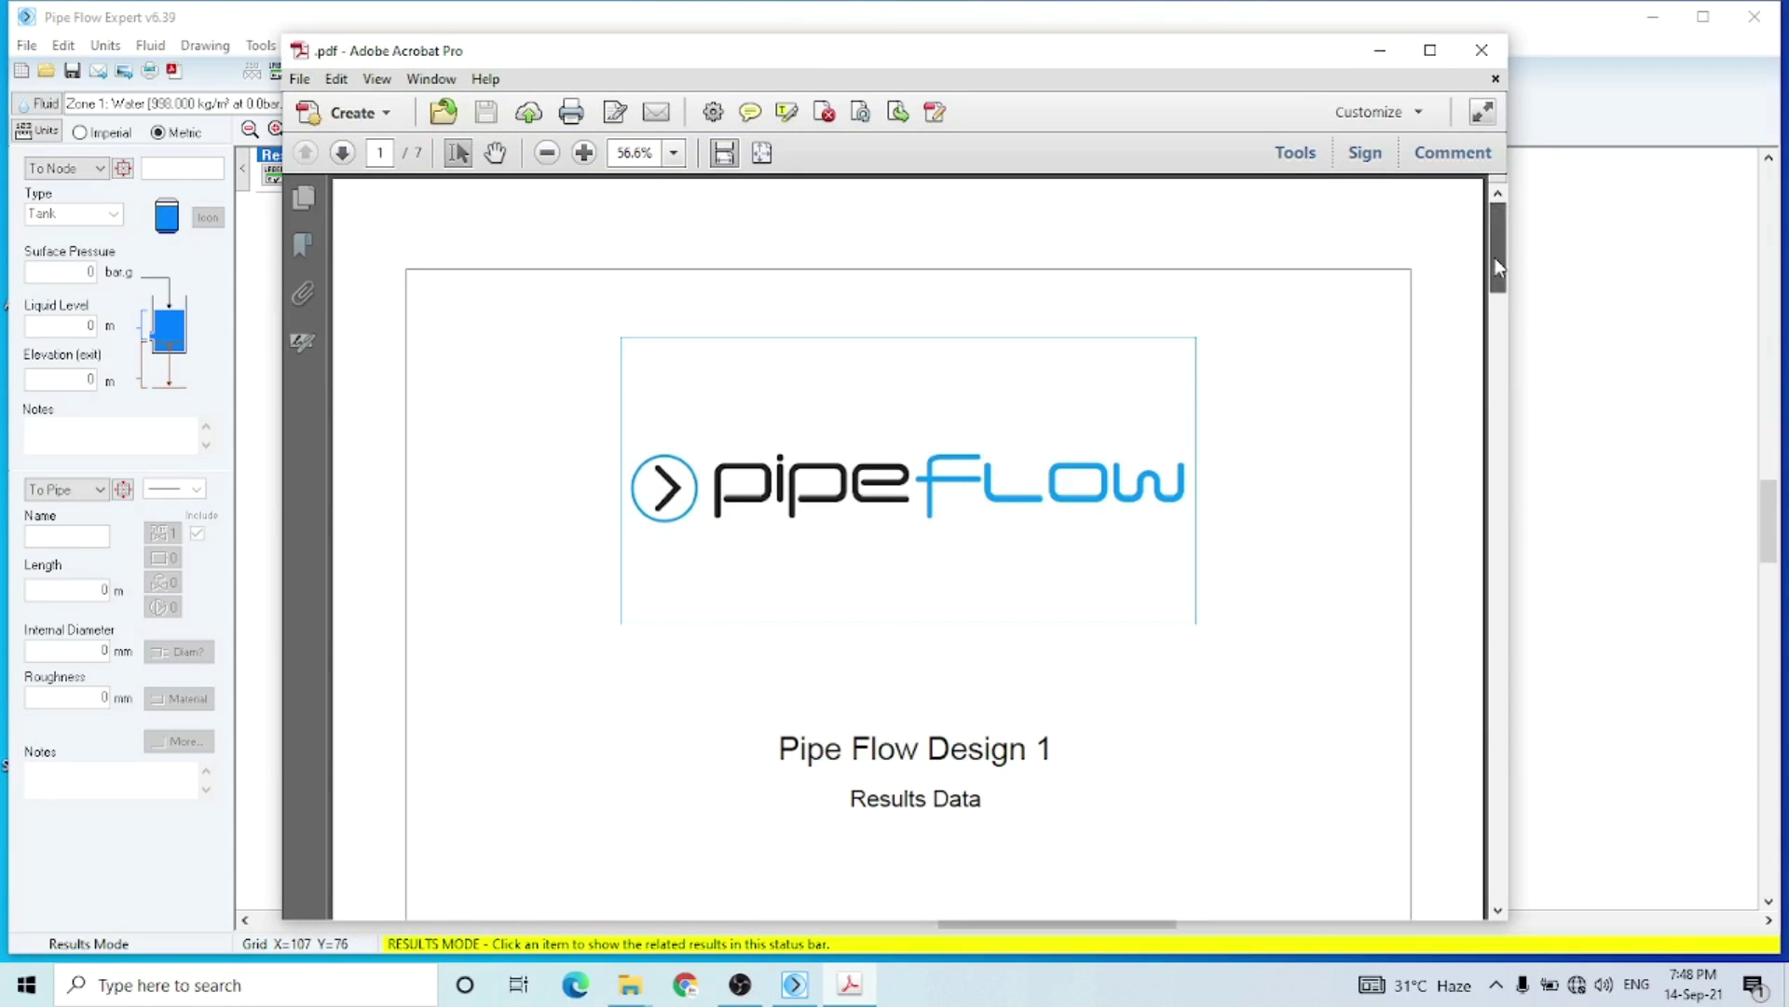
Read the PDF report down to the Node Data page, then minimize Acrobat.
left_click_drag(1495, 260, 1496, 270)
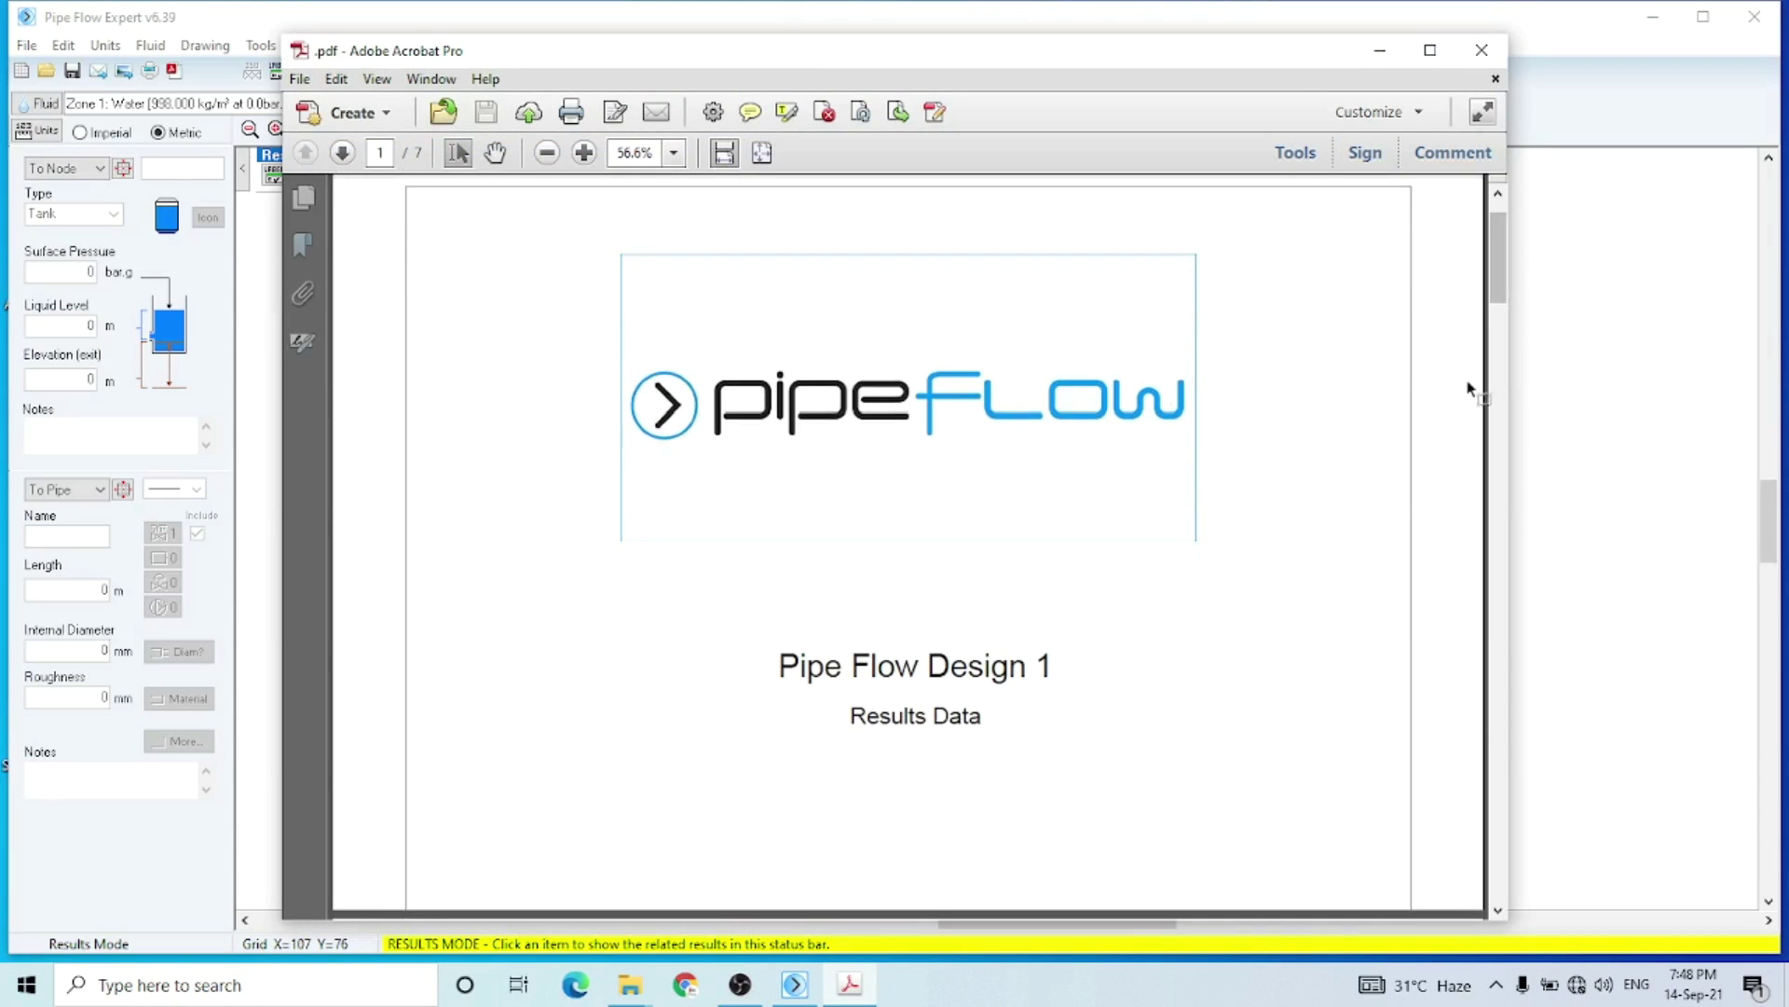
left_click_drag(1500, 278, 1488, 467)
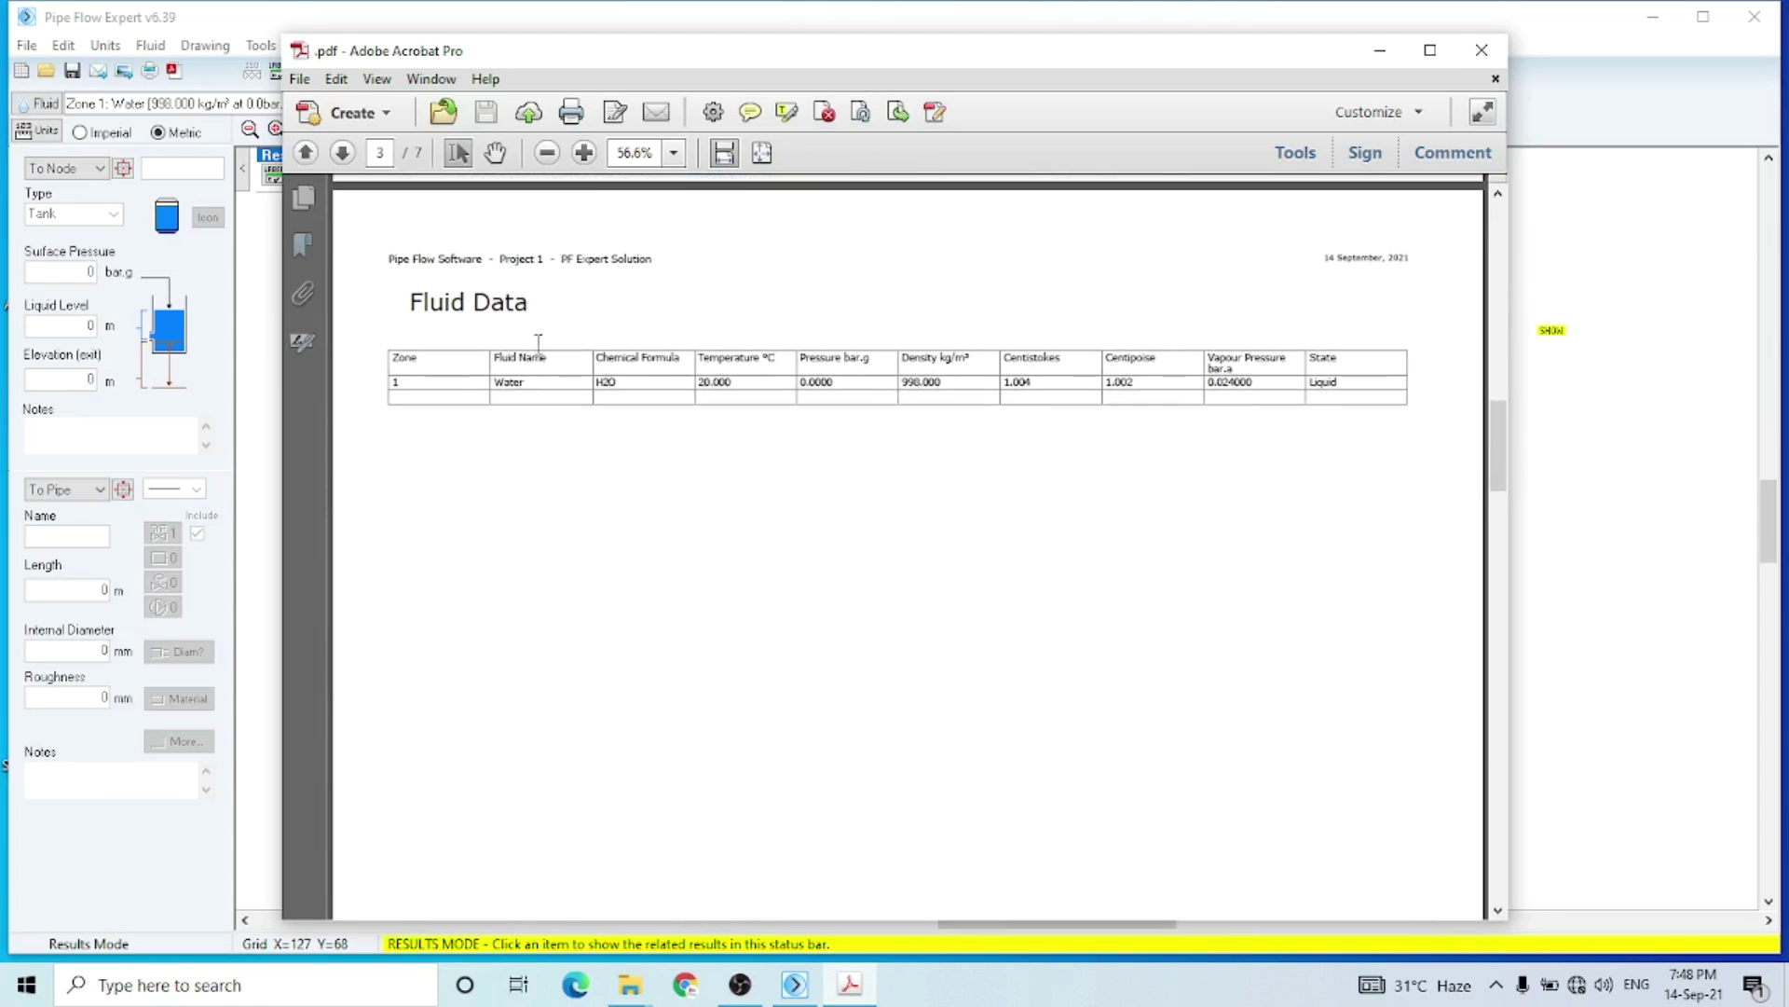
left_click_drag(1503, 469, 1502, 666)
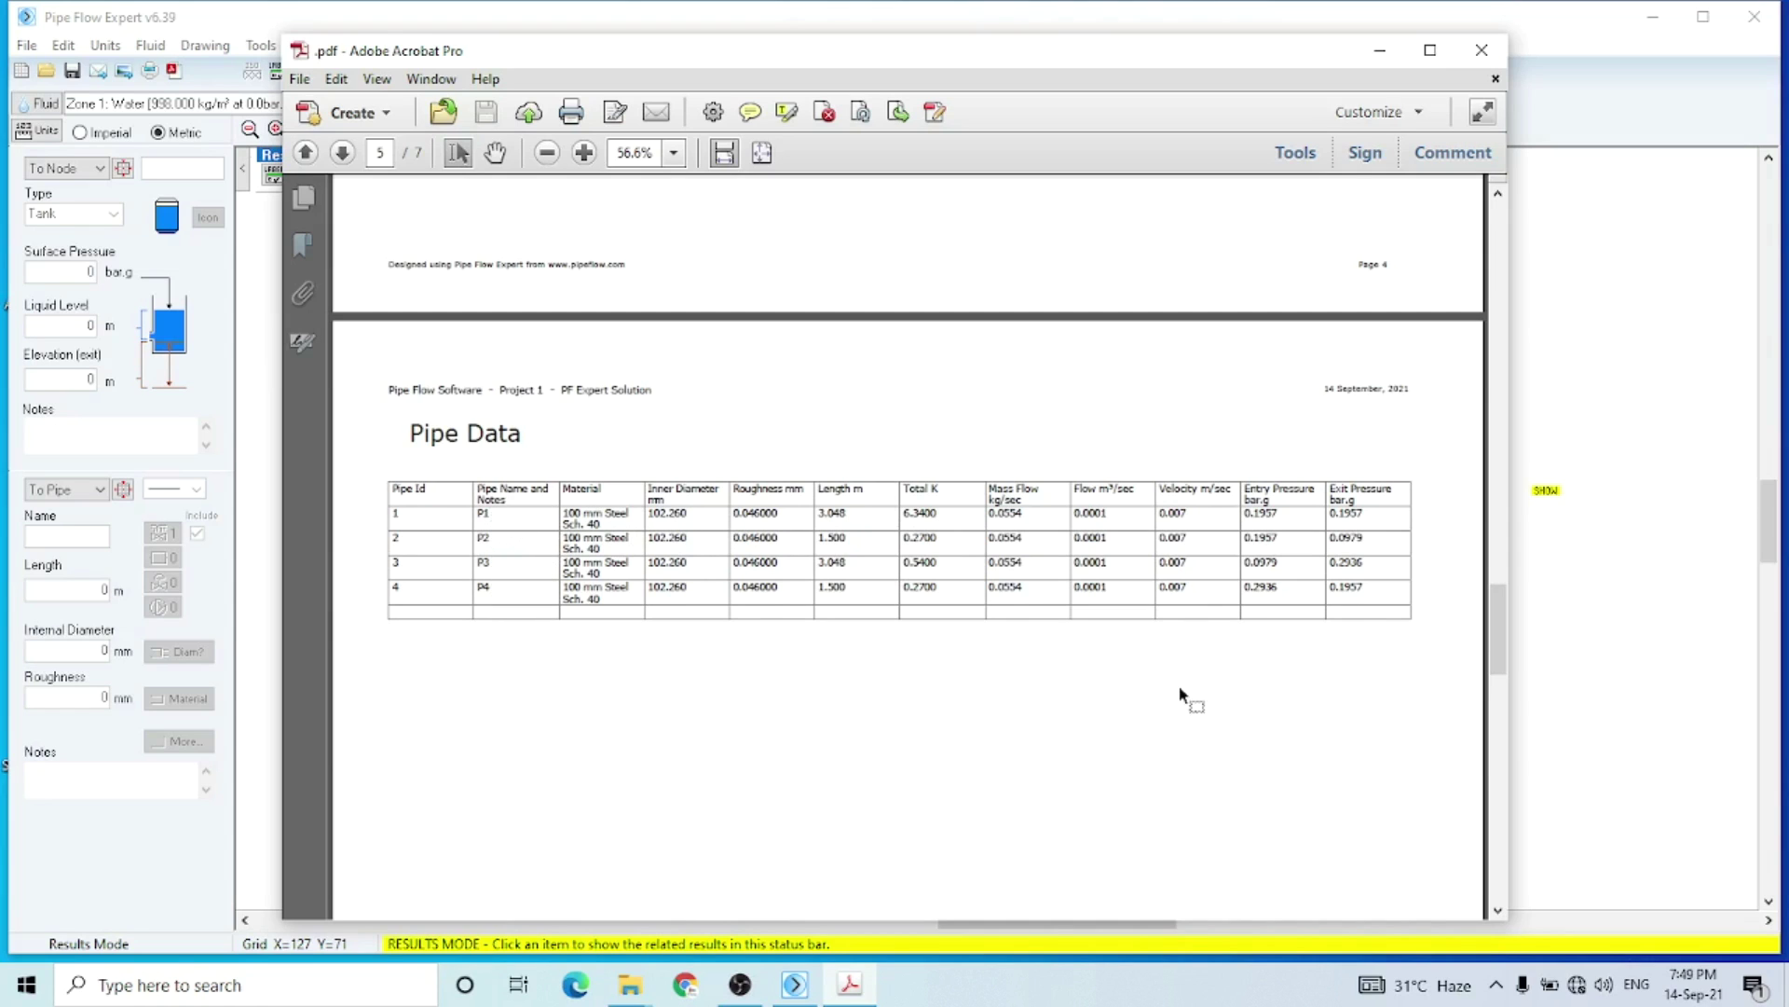
left_click_drag(1499, 674, 1496, 708)
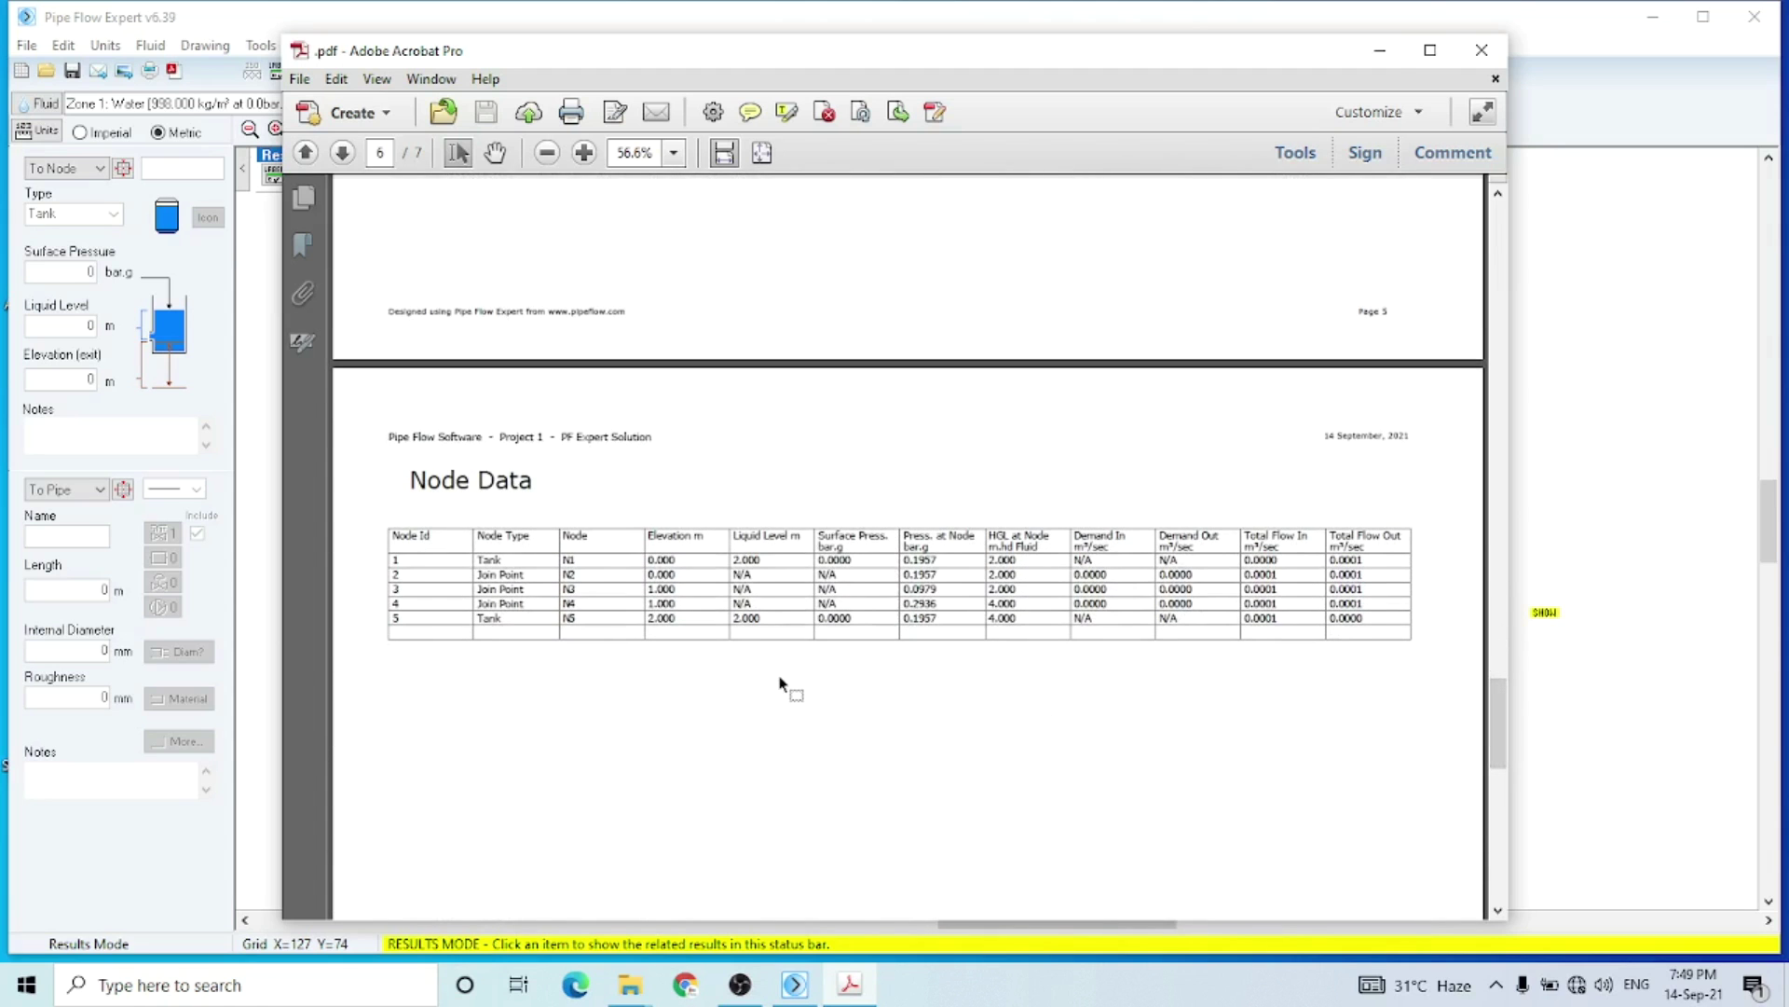
left_click(1380, 52)
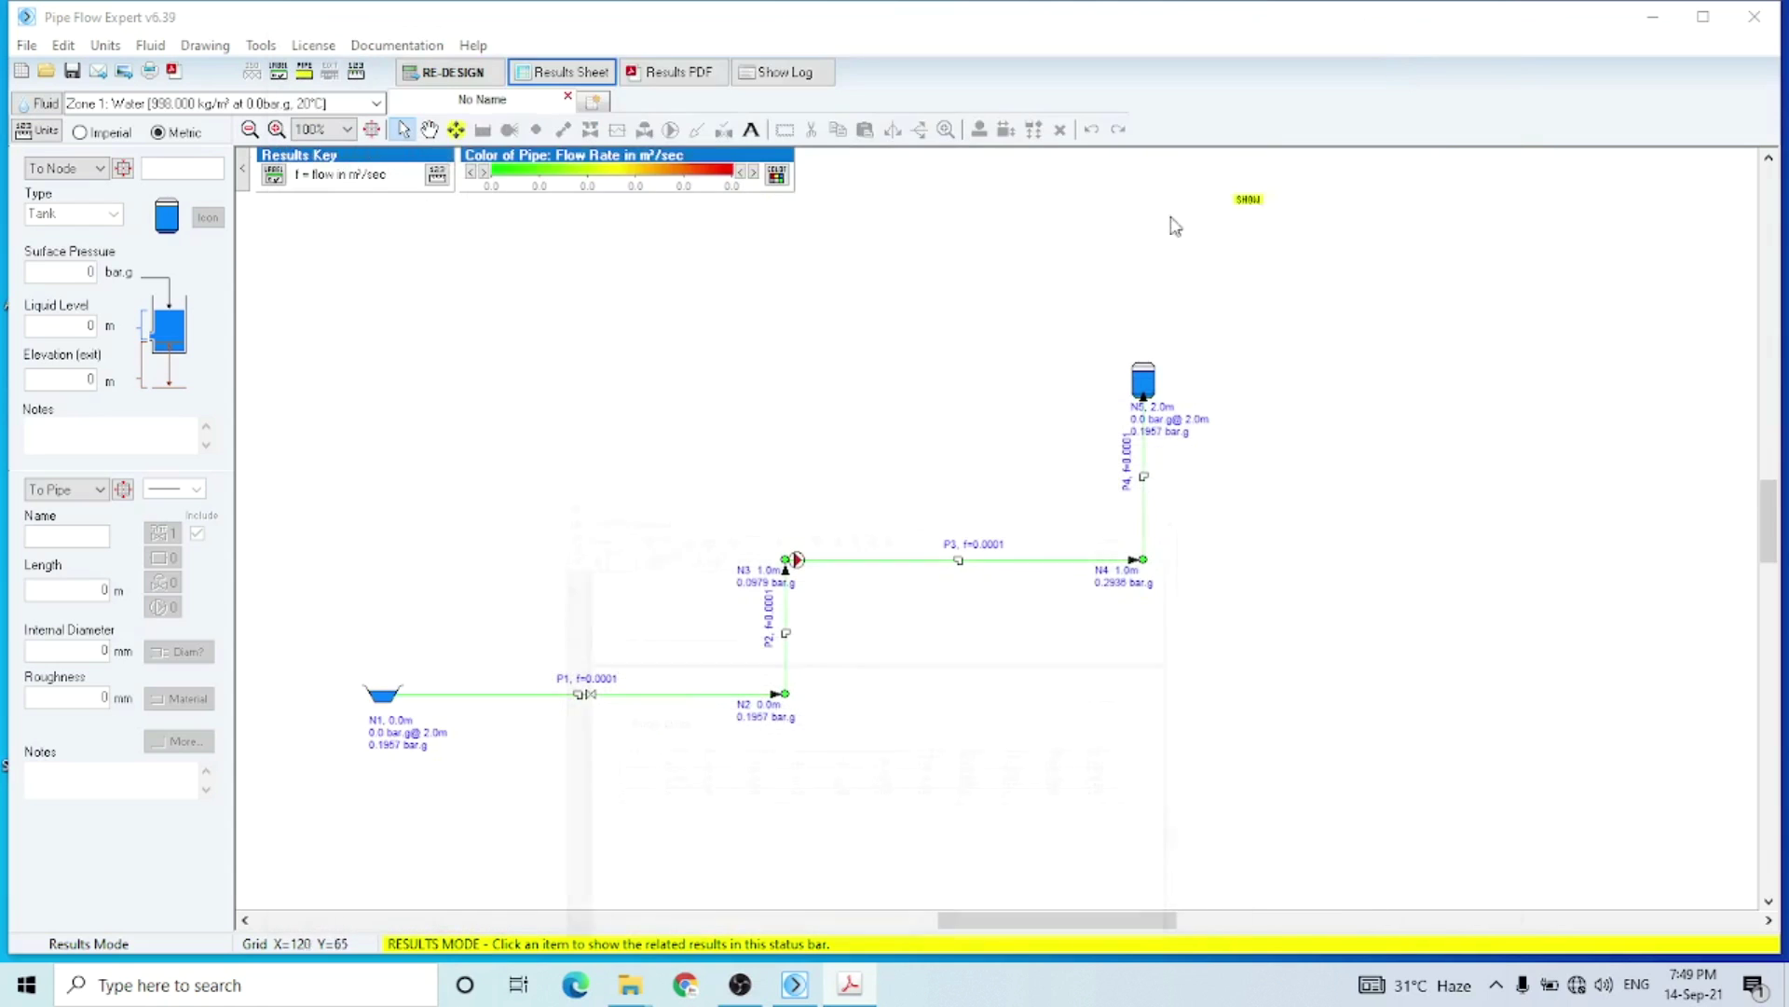
mouse_move(789, 711)
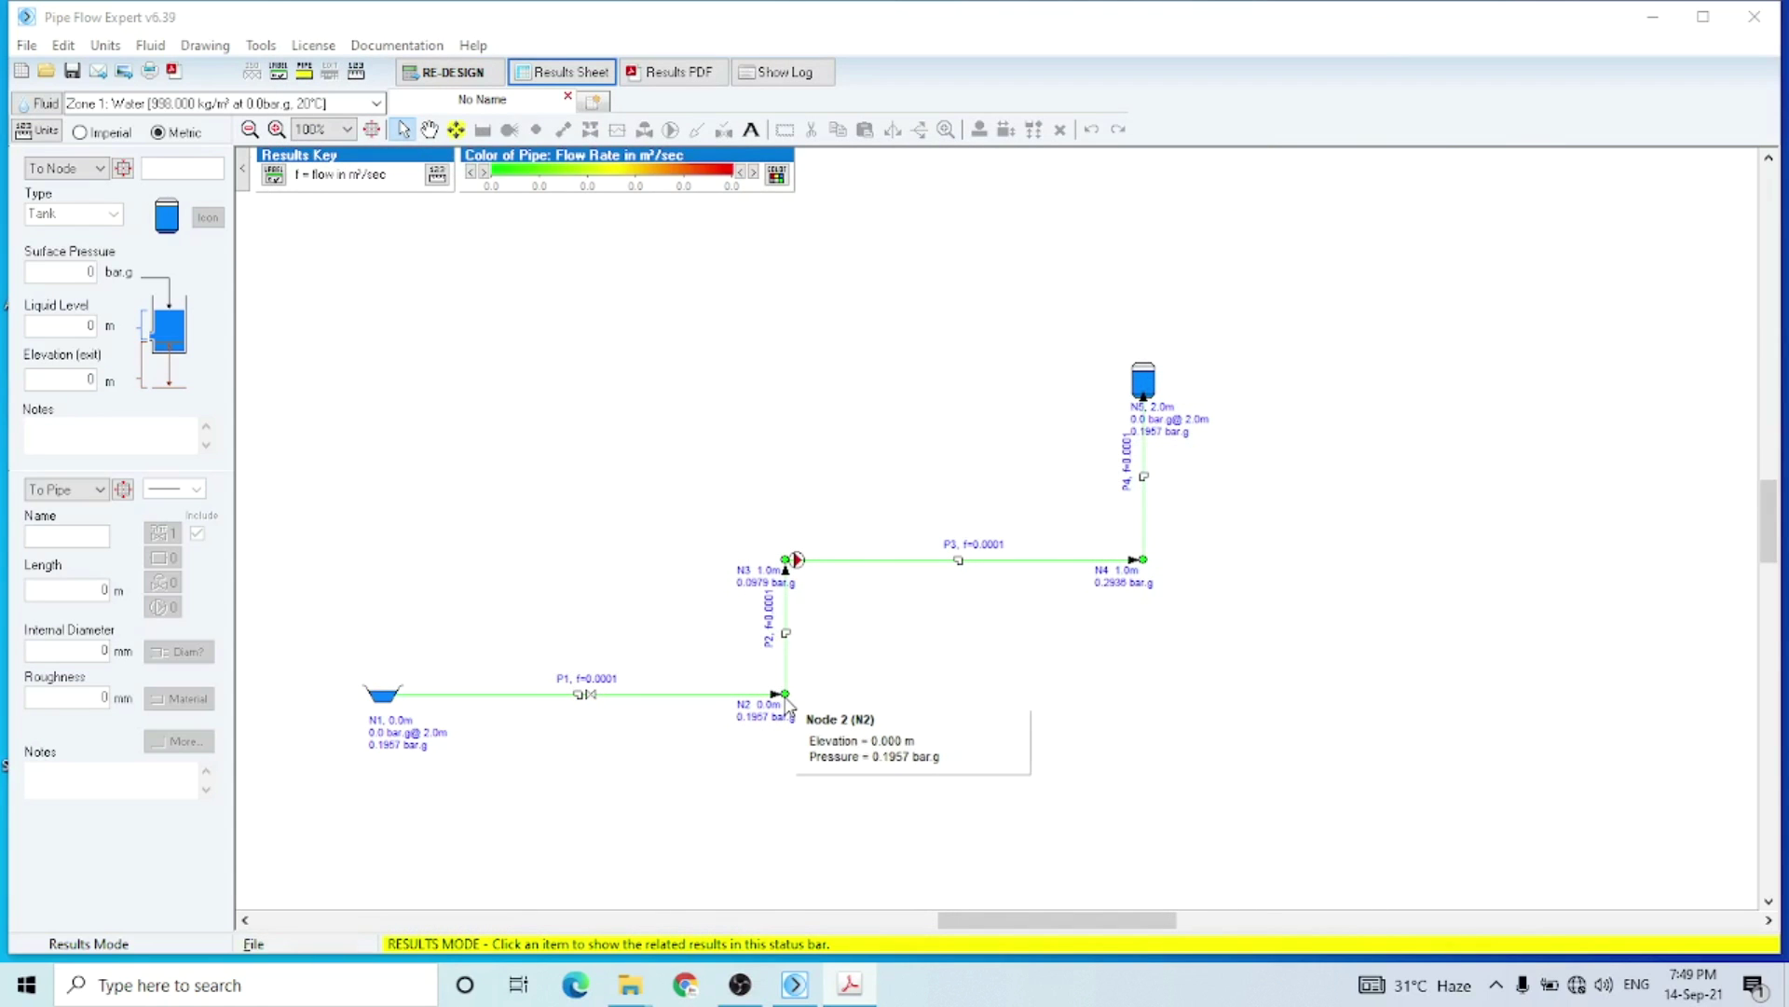
mouse_move(399, 700)
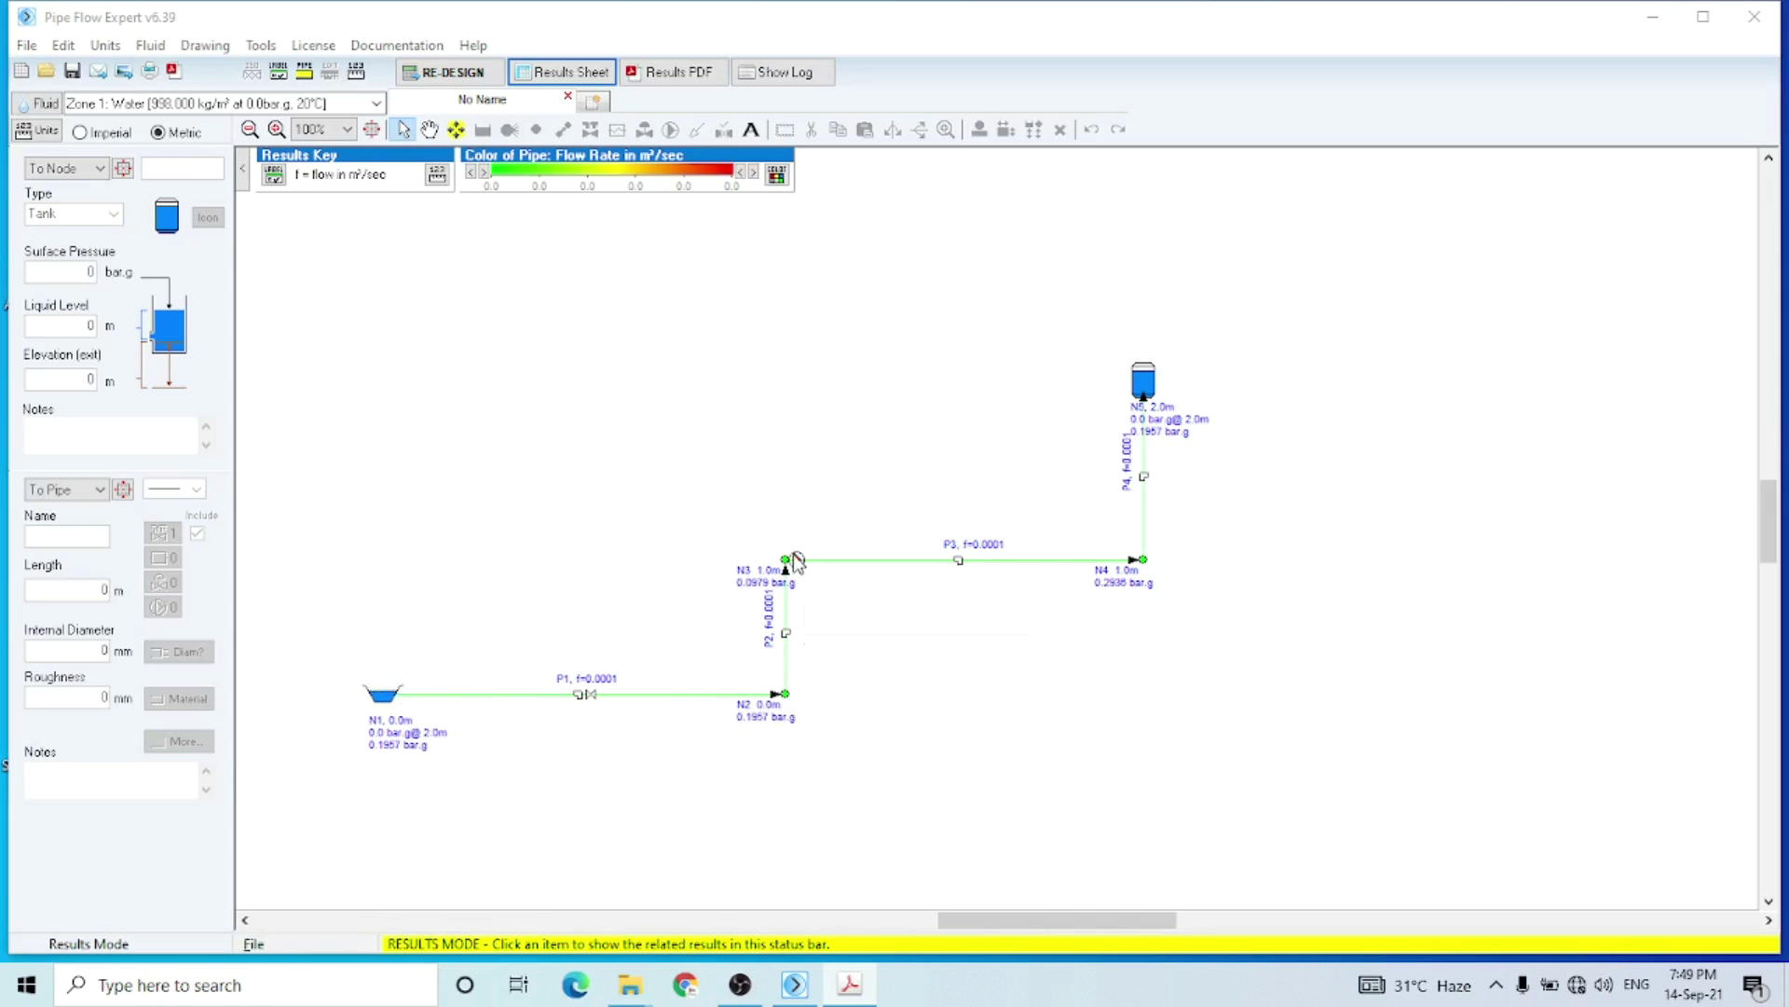
mouse_move(795, 563)
mouse_move(850, 994)
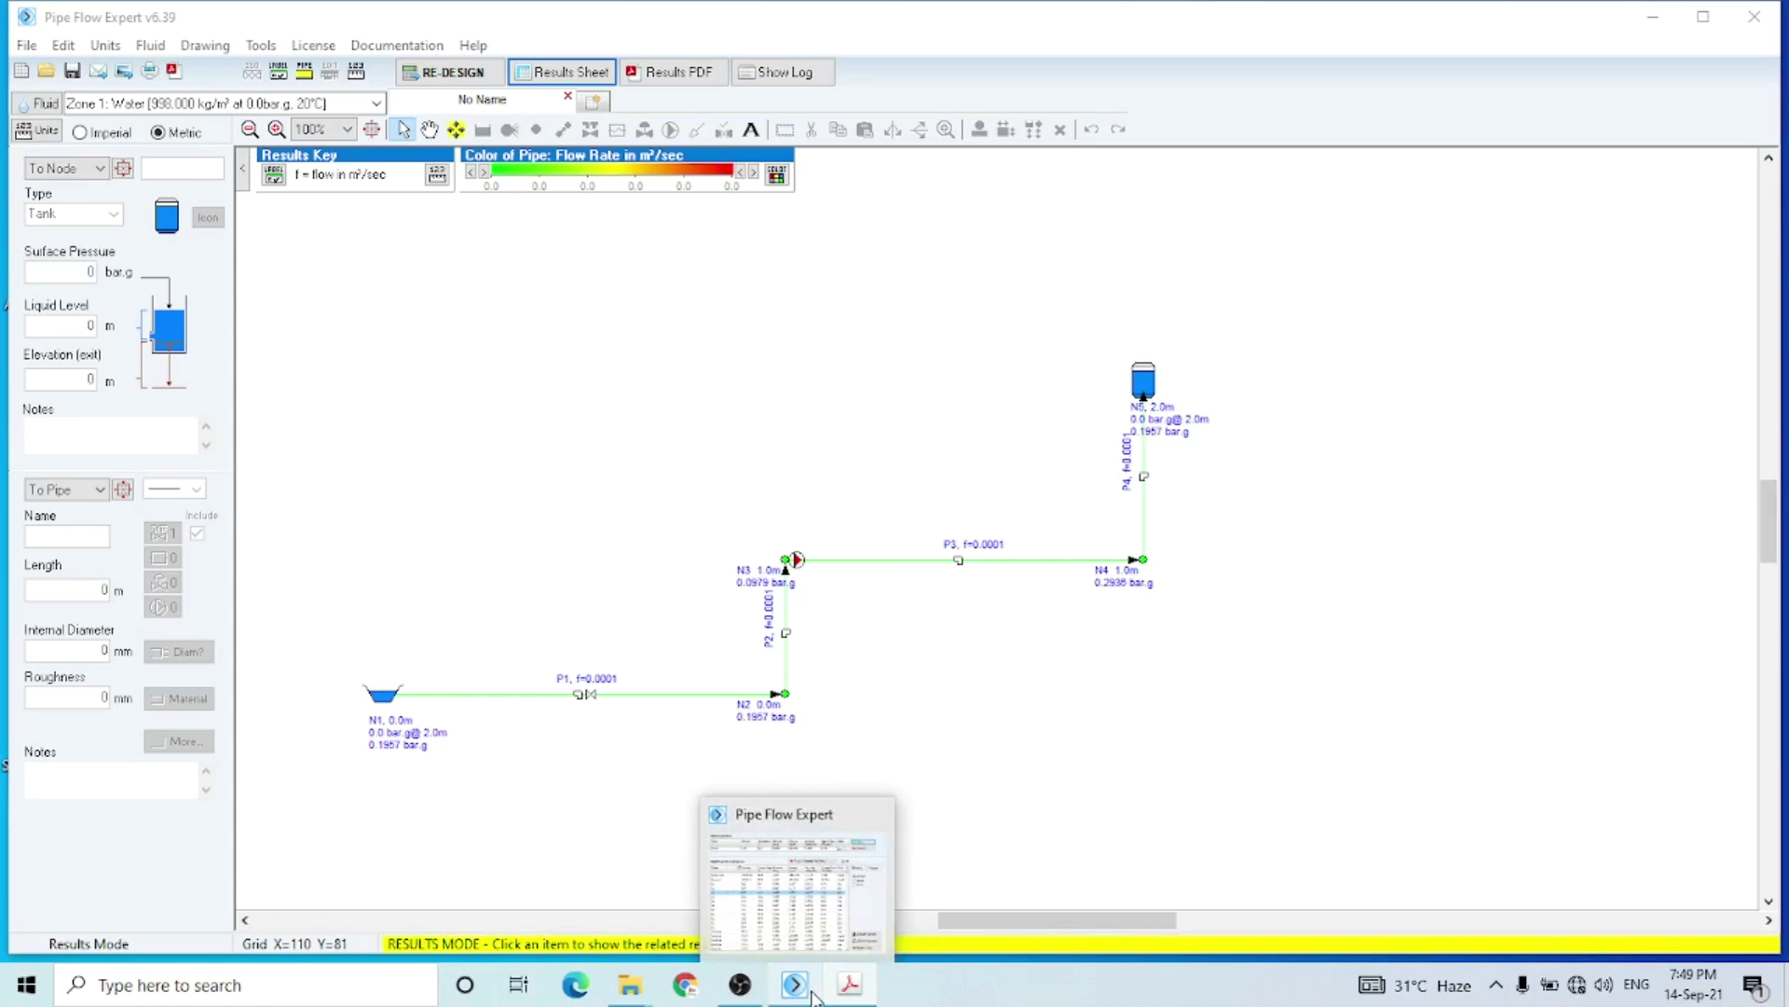
Restore the Acrobat report and scroll to page 7, Energy Data.
left_click(850, 993)
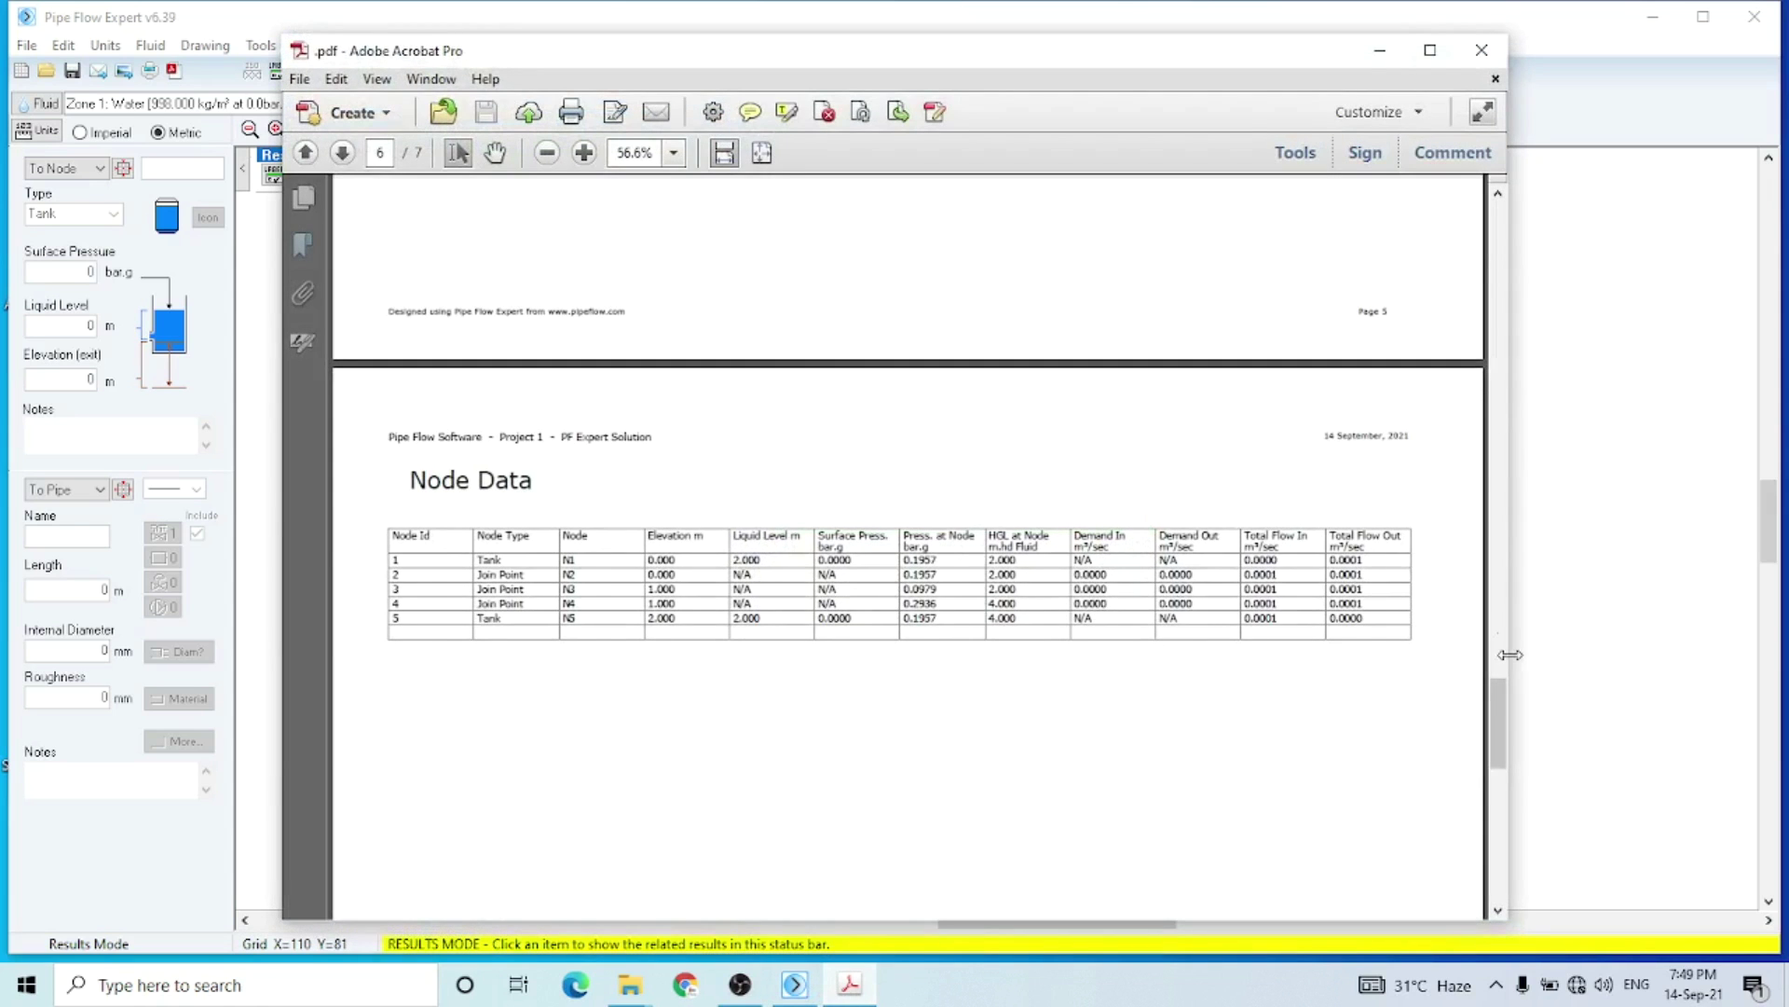
left_click_drag(1502, 704, 1496, 844)
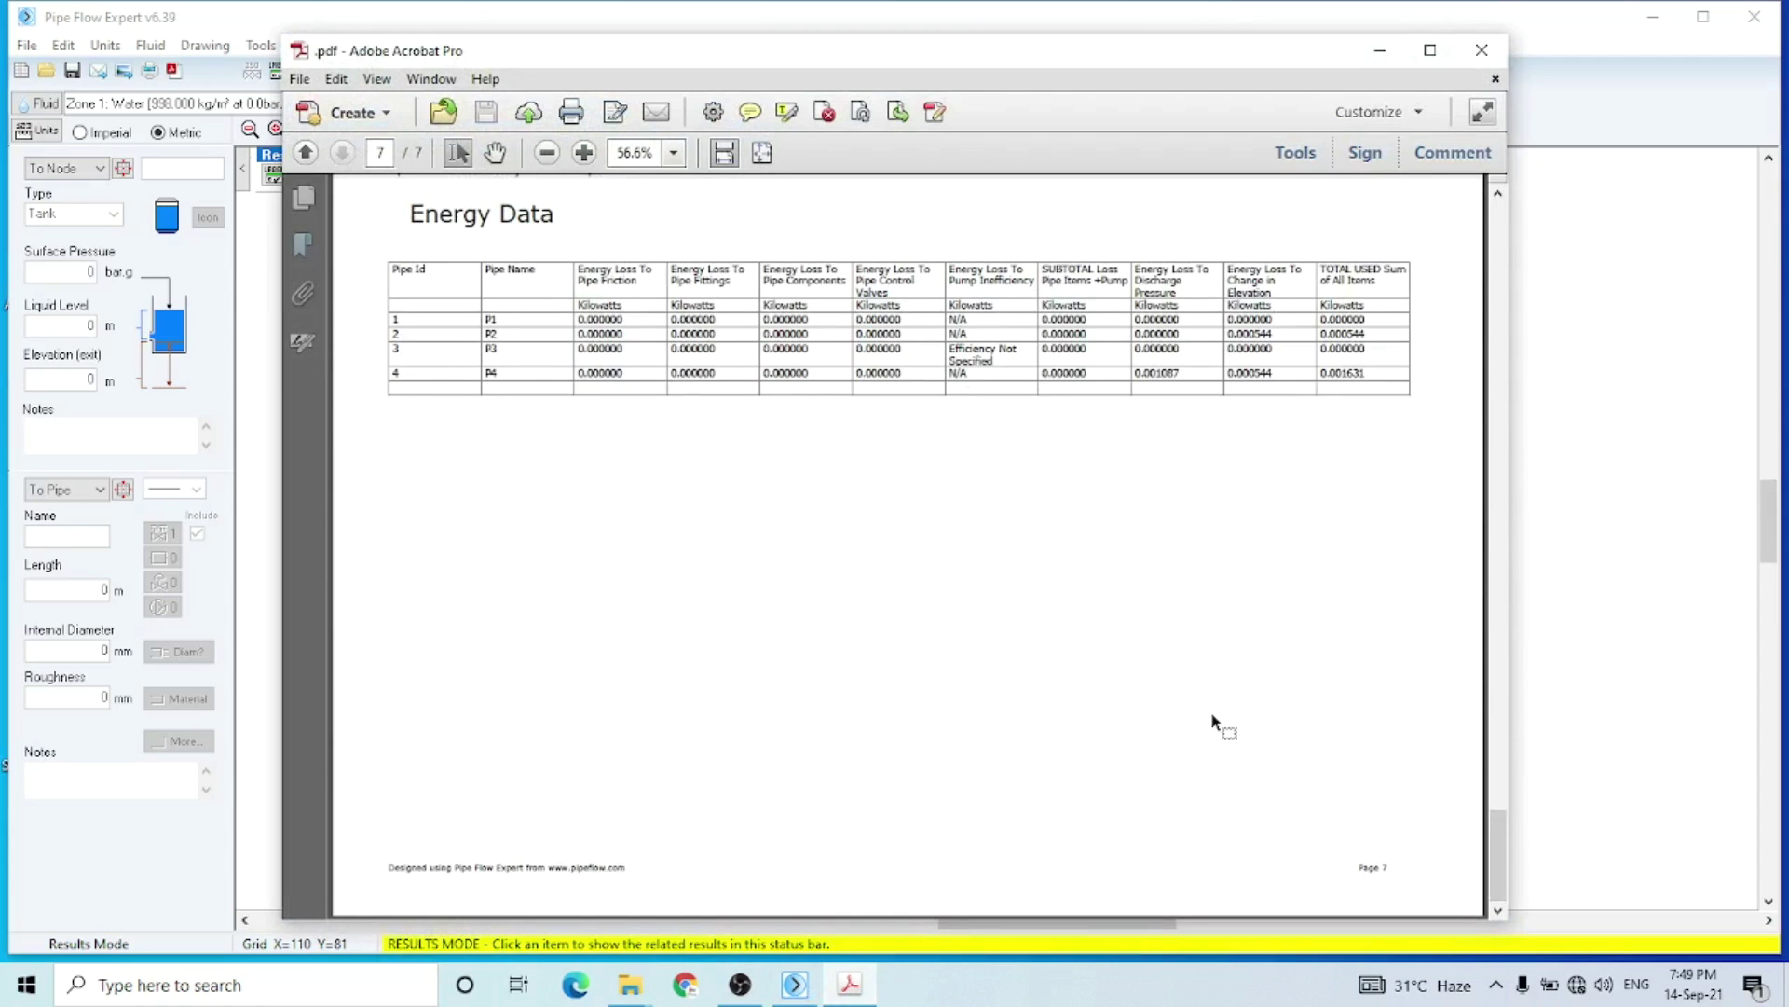